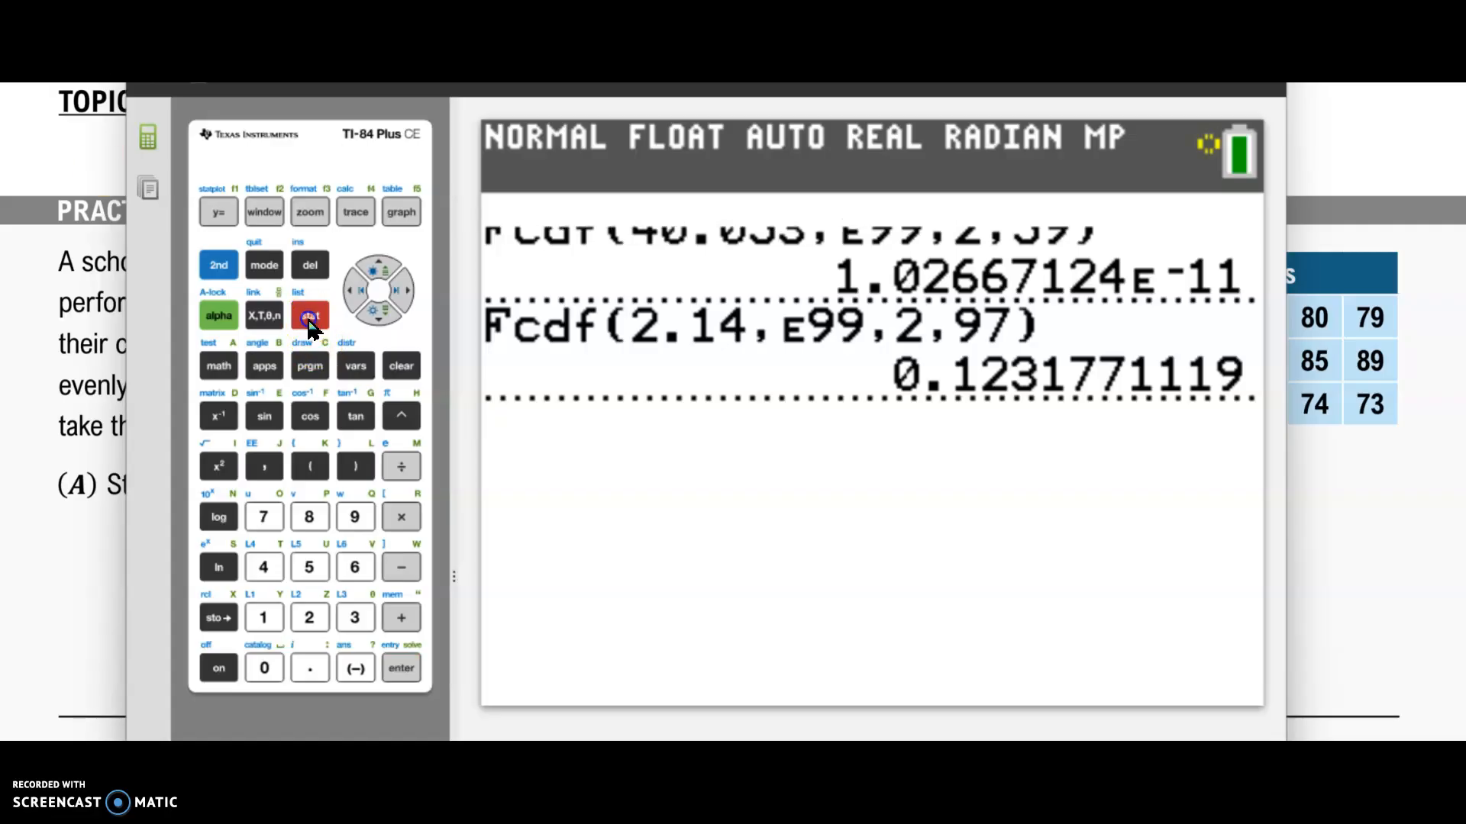
Step: Open the list editor and clear the existing data from lists L2 and L1
{"action": "left_click", "coordinate": [401, 668]}
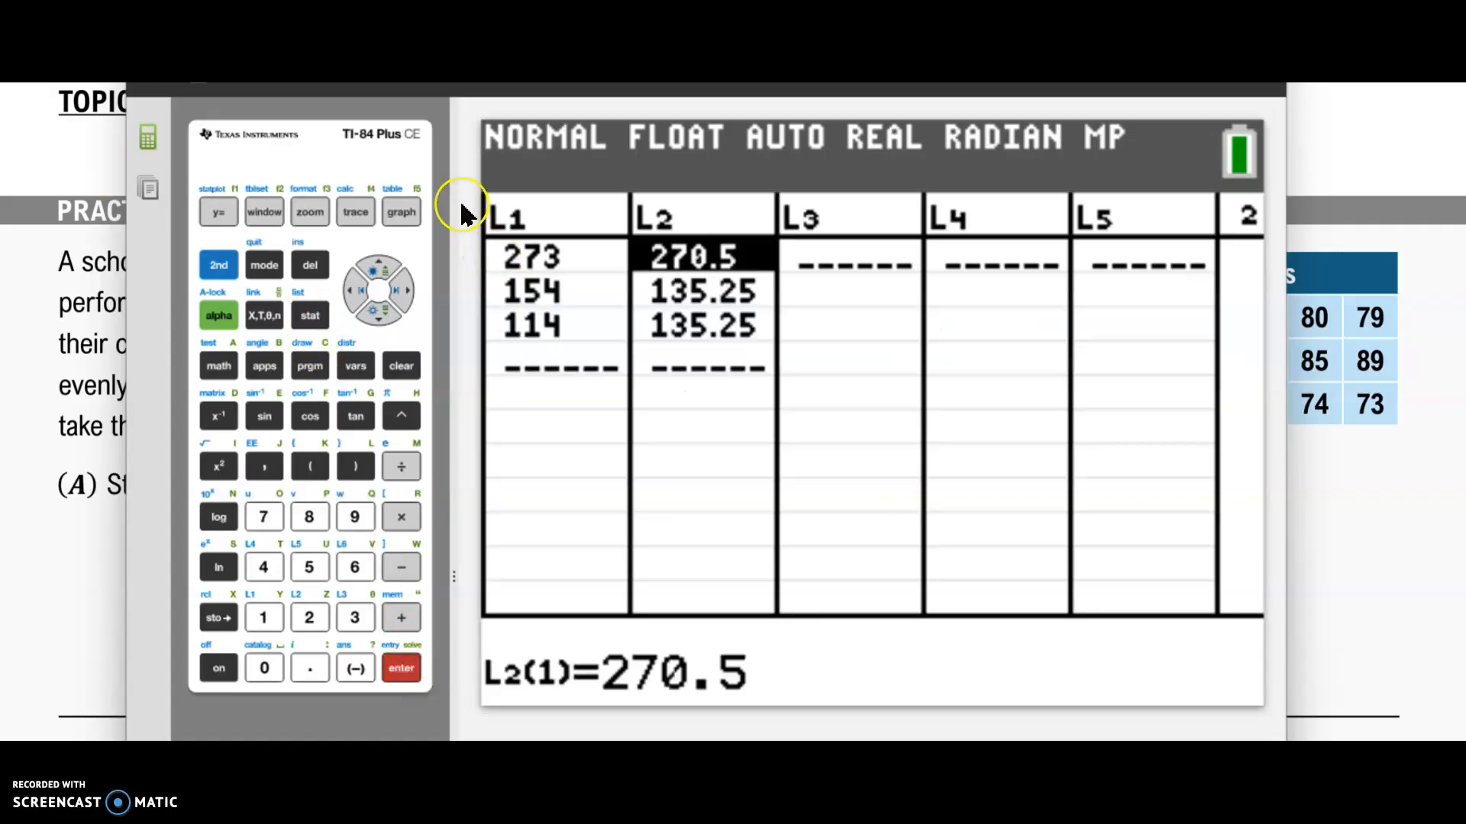
{"action": "left_click", "coordinate": [379, 270]}
{"action": "left_click", "coordinate": [405, 370]}
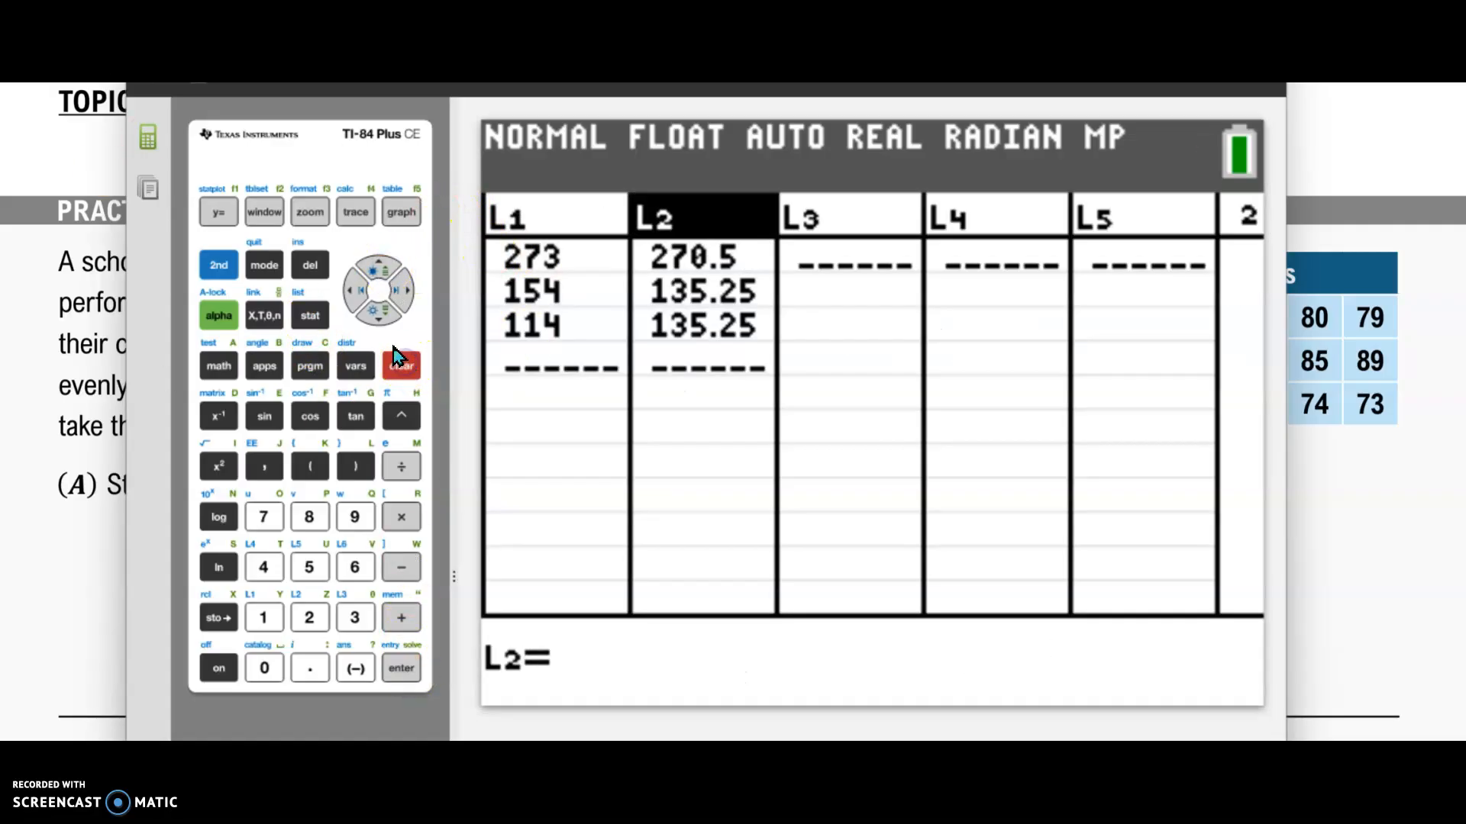
{"action": "left_click", "coordinate": [378, 311]}
{"action": "left_click", "coordinate": [356, 291]}
{"action": "left_click", "coordinate": [378, 268]}
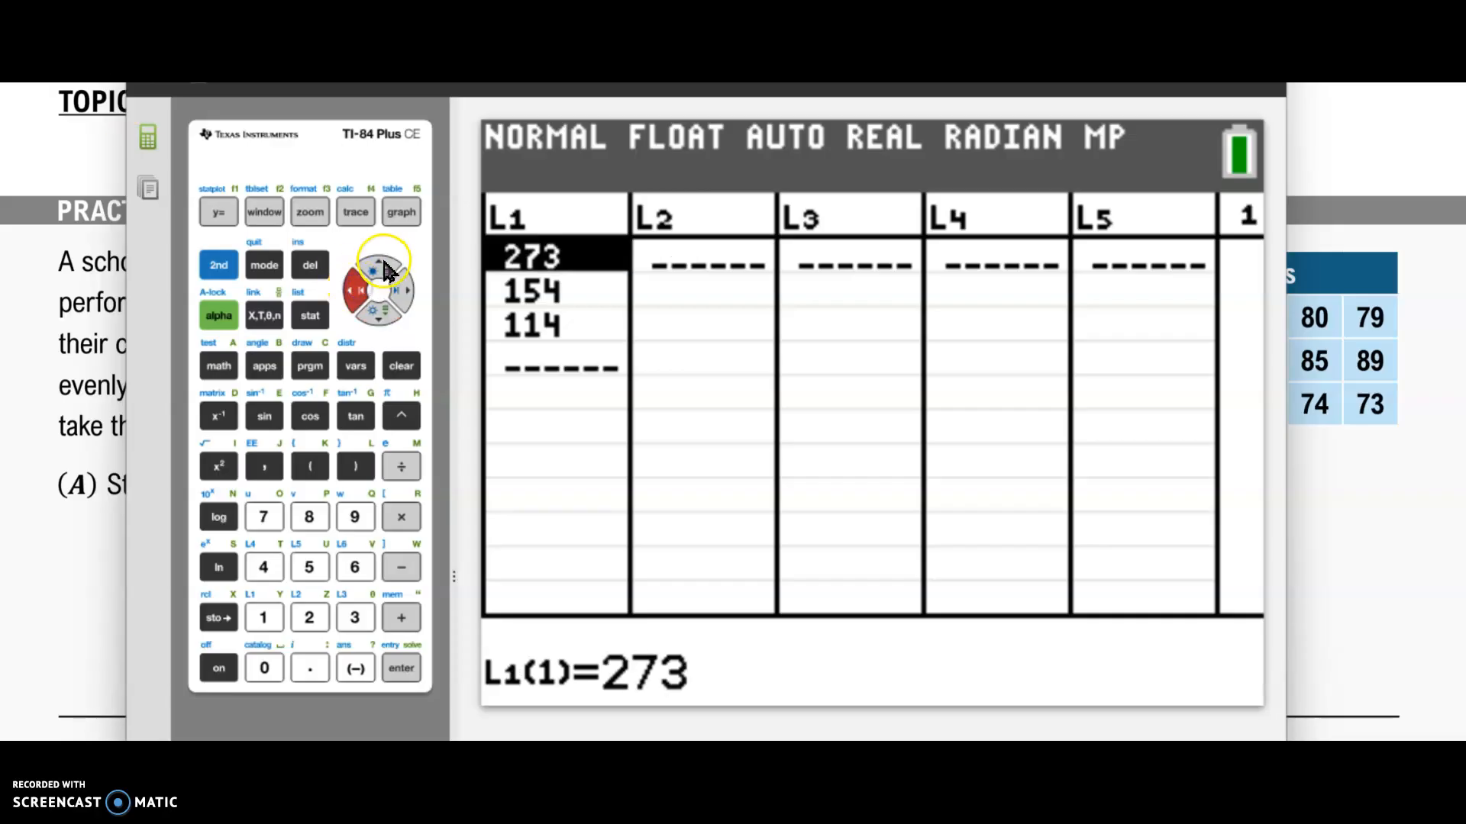
{"action": "left_click", "coordinate": [401, 365]}
{"action": "left_click", "coordinate": [385, 319]}
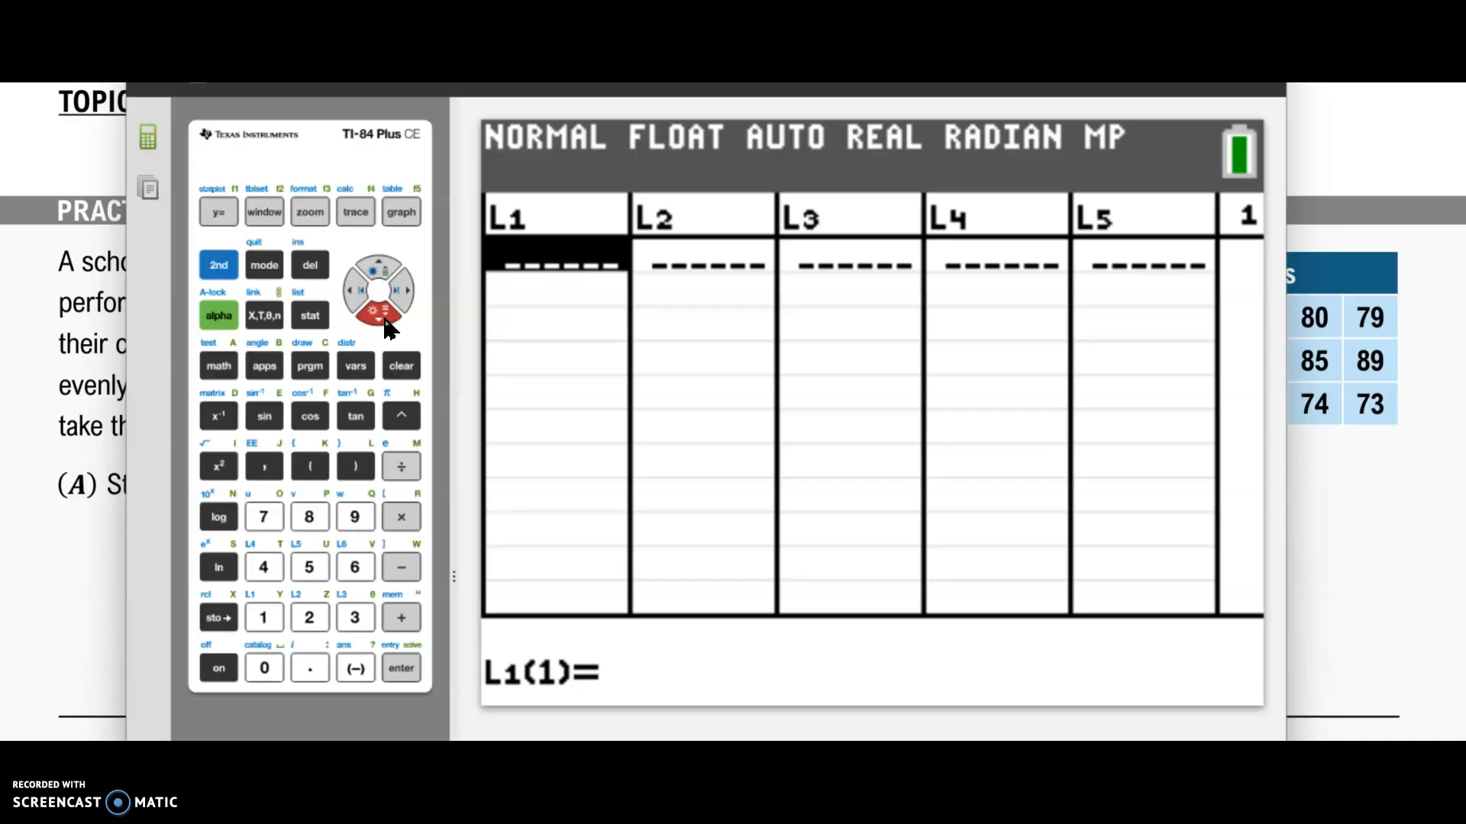
Step: Enter 78, 85, 82, 76, 80 and 79 into list L1
{"action": "type", "text": "78"}
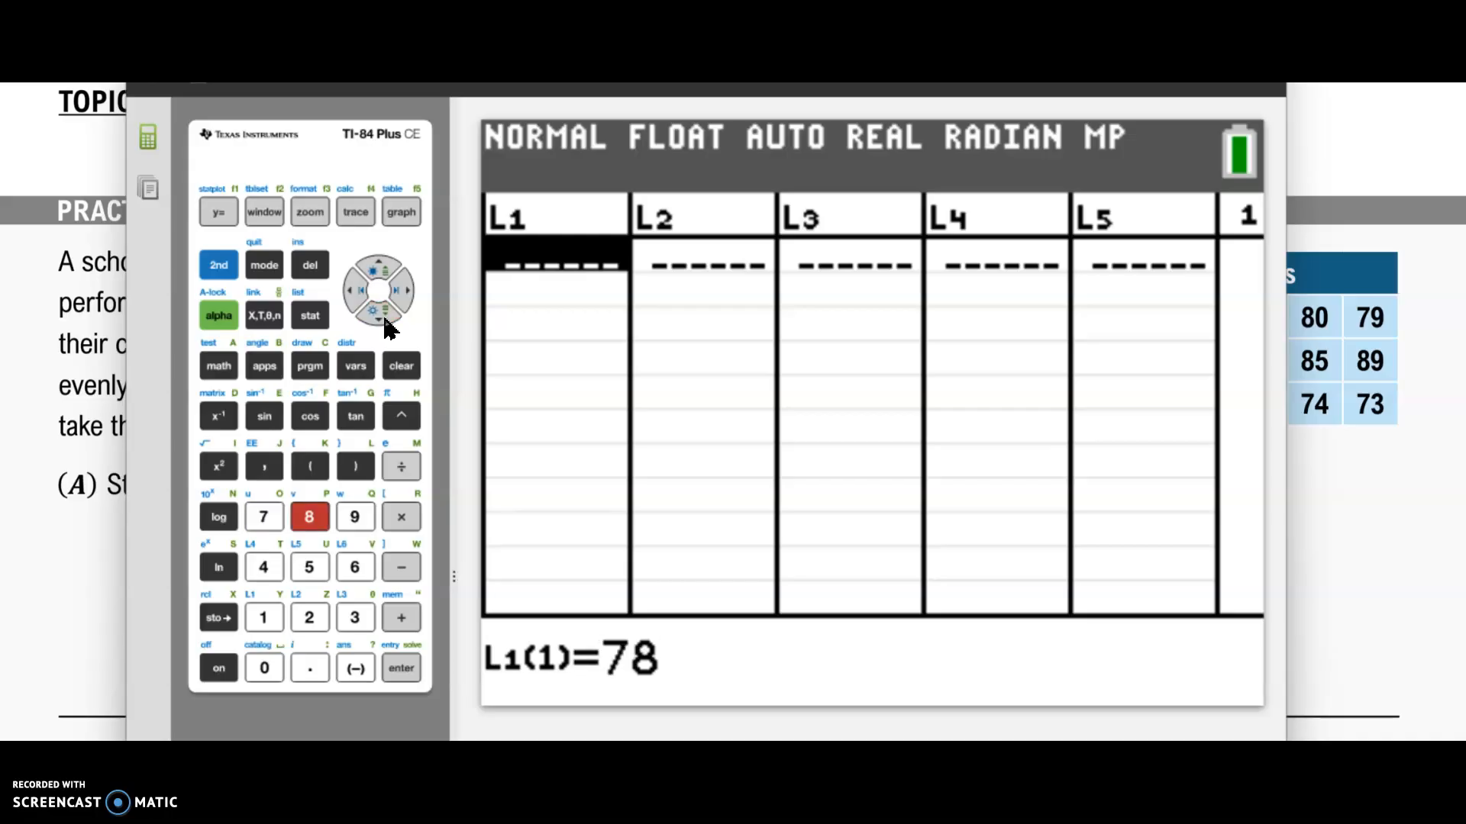
{"action": "key", "text": "Return"}
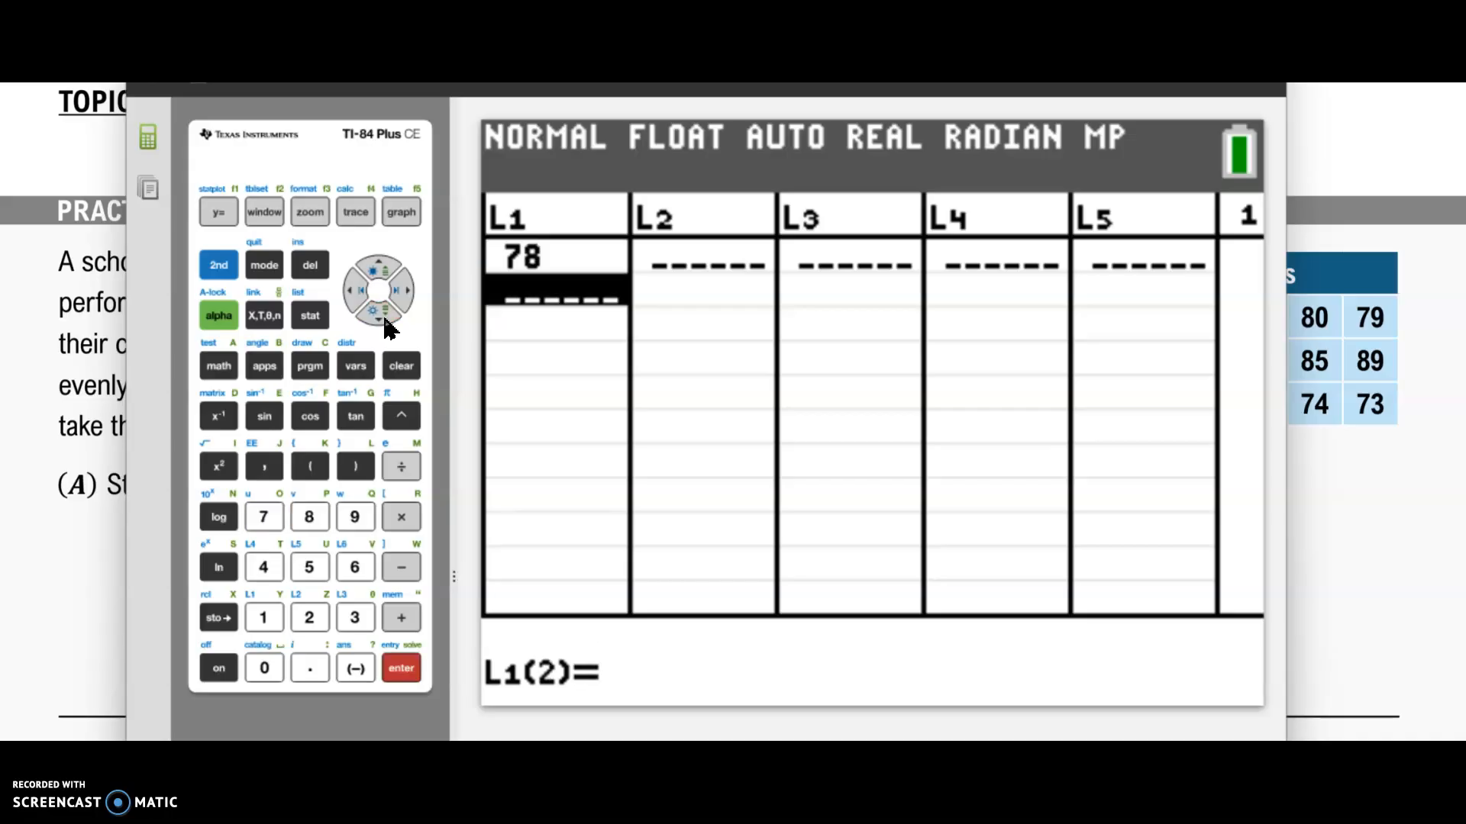
{"action": "type", "text": "85"}
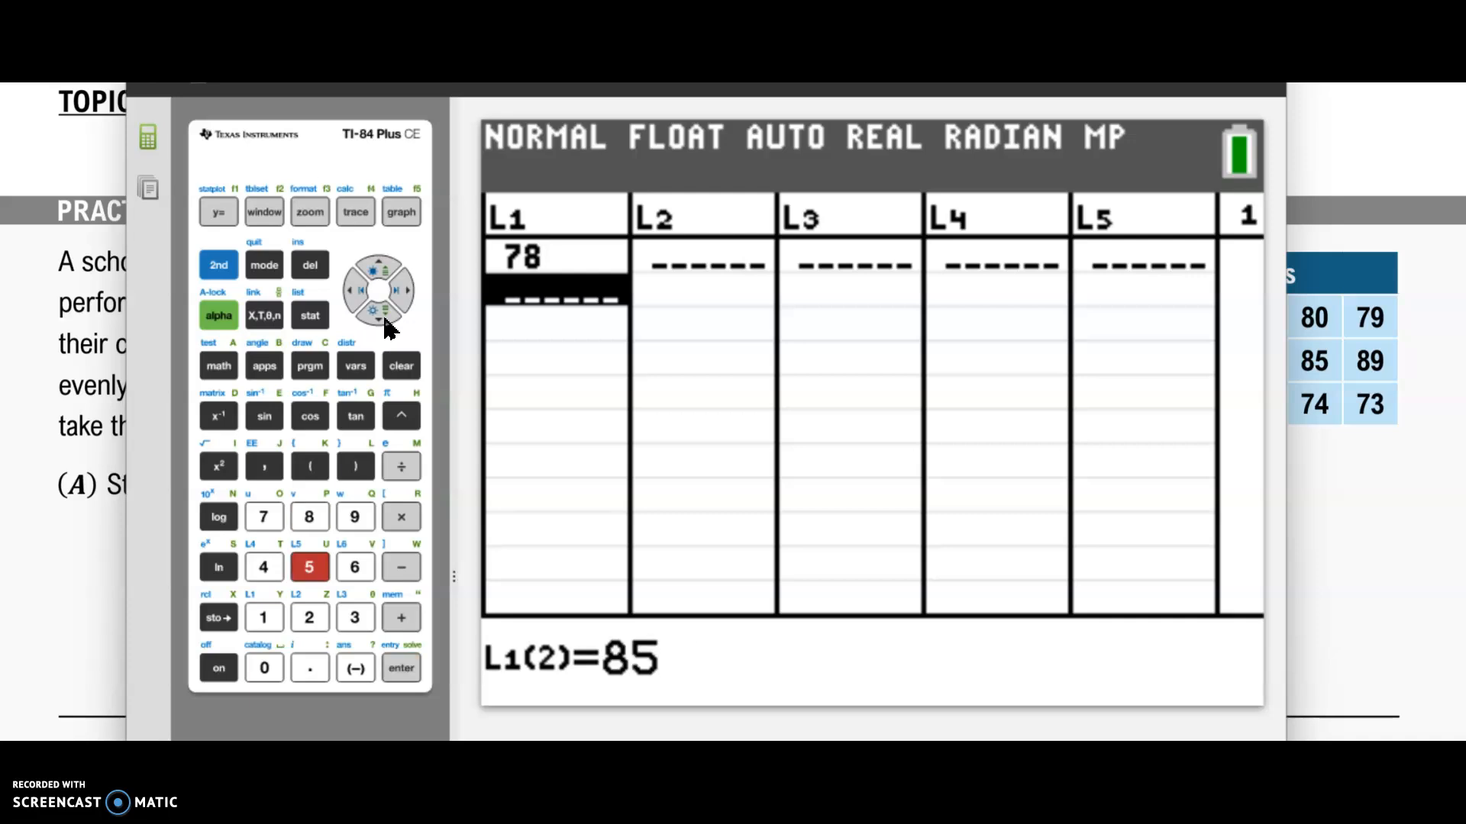
{"action": "key", "text": "Return"}
{"action": "type", "text": "82"}
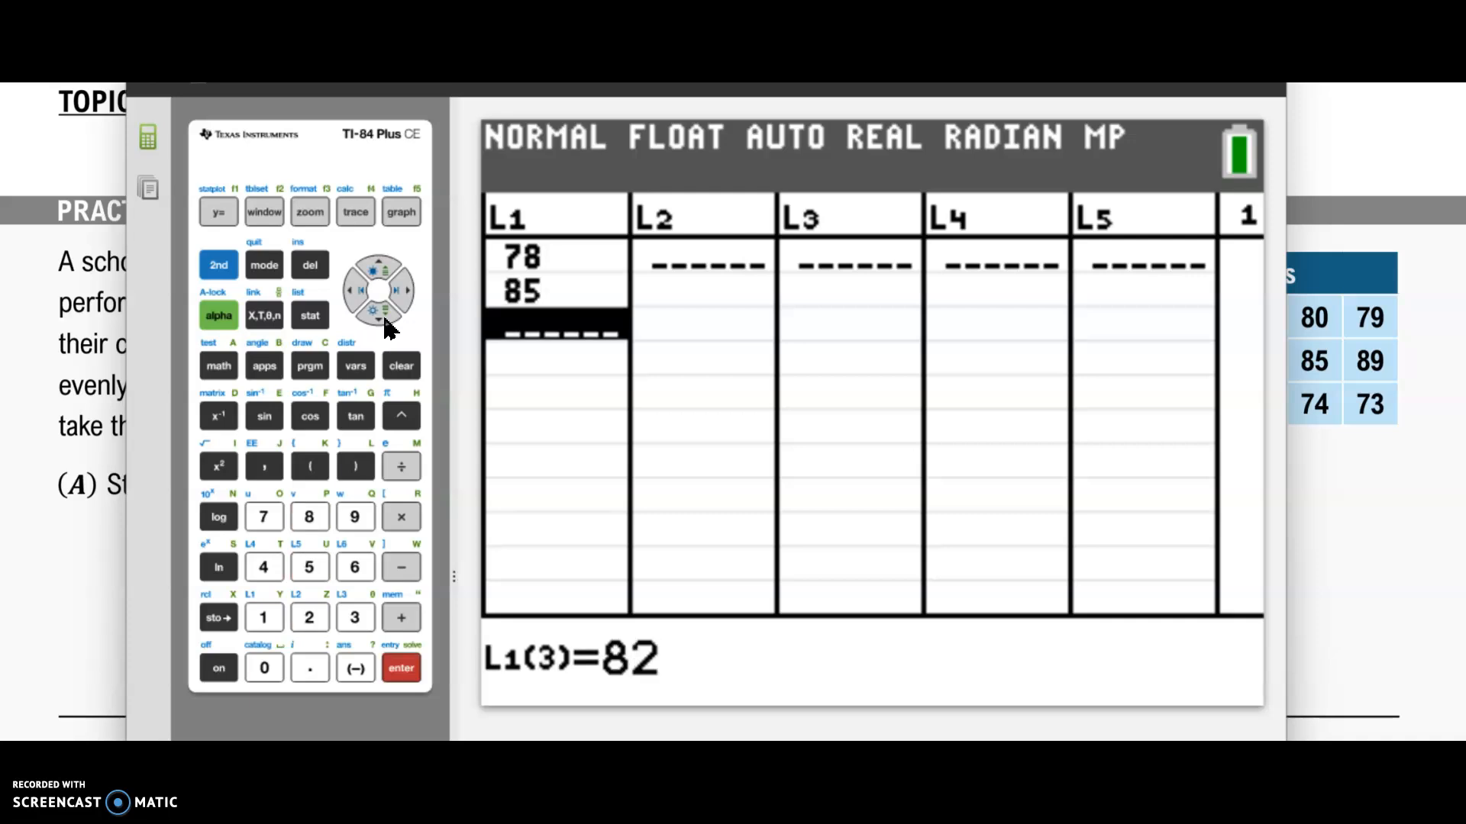
{"action": "key", "text": "Return"}
{"action": "type", "text": "76"}
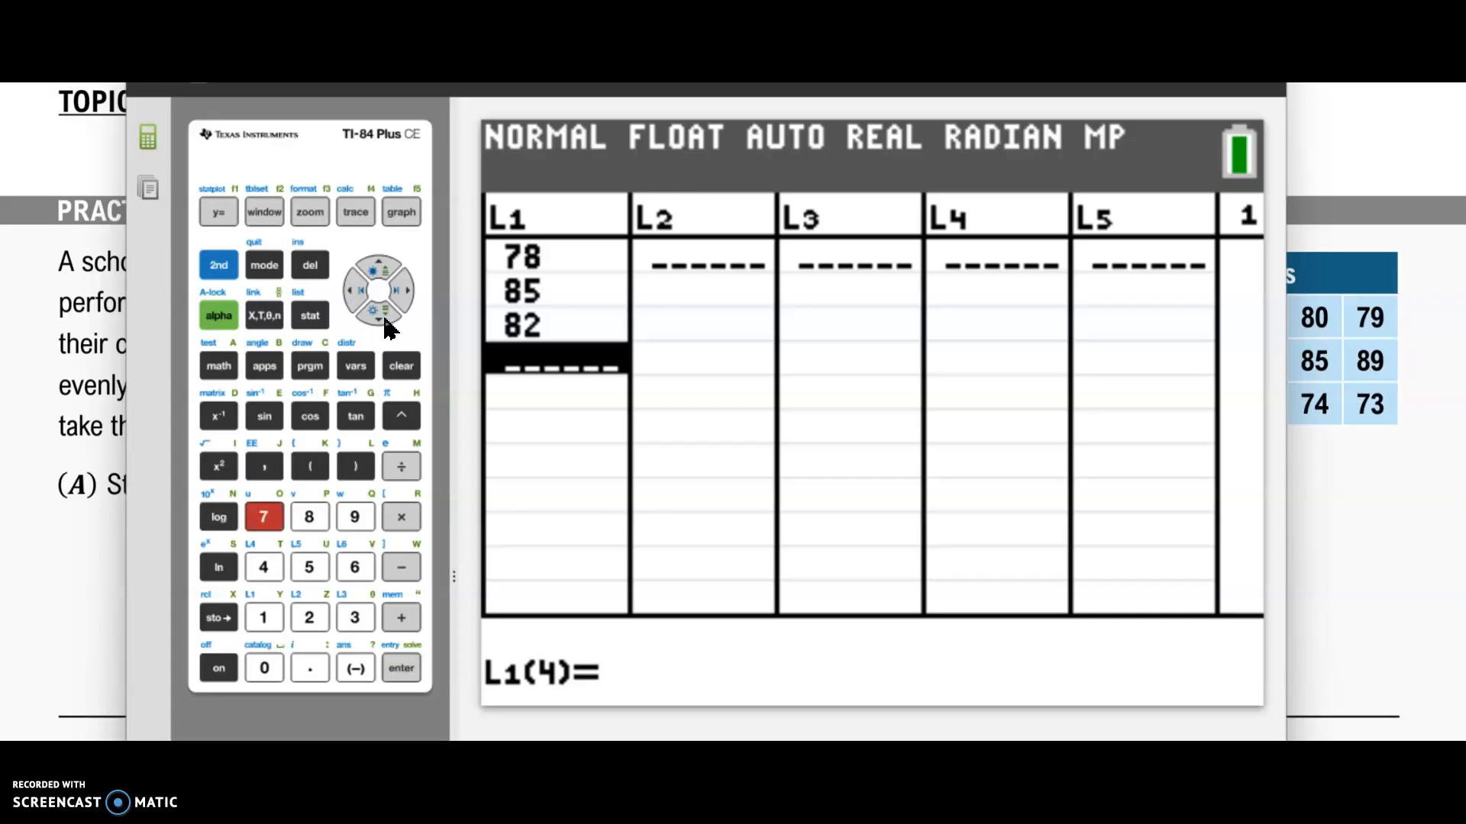
{"action": "key", "text": "Return"}
{"action": "type", "text": "80"}
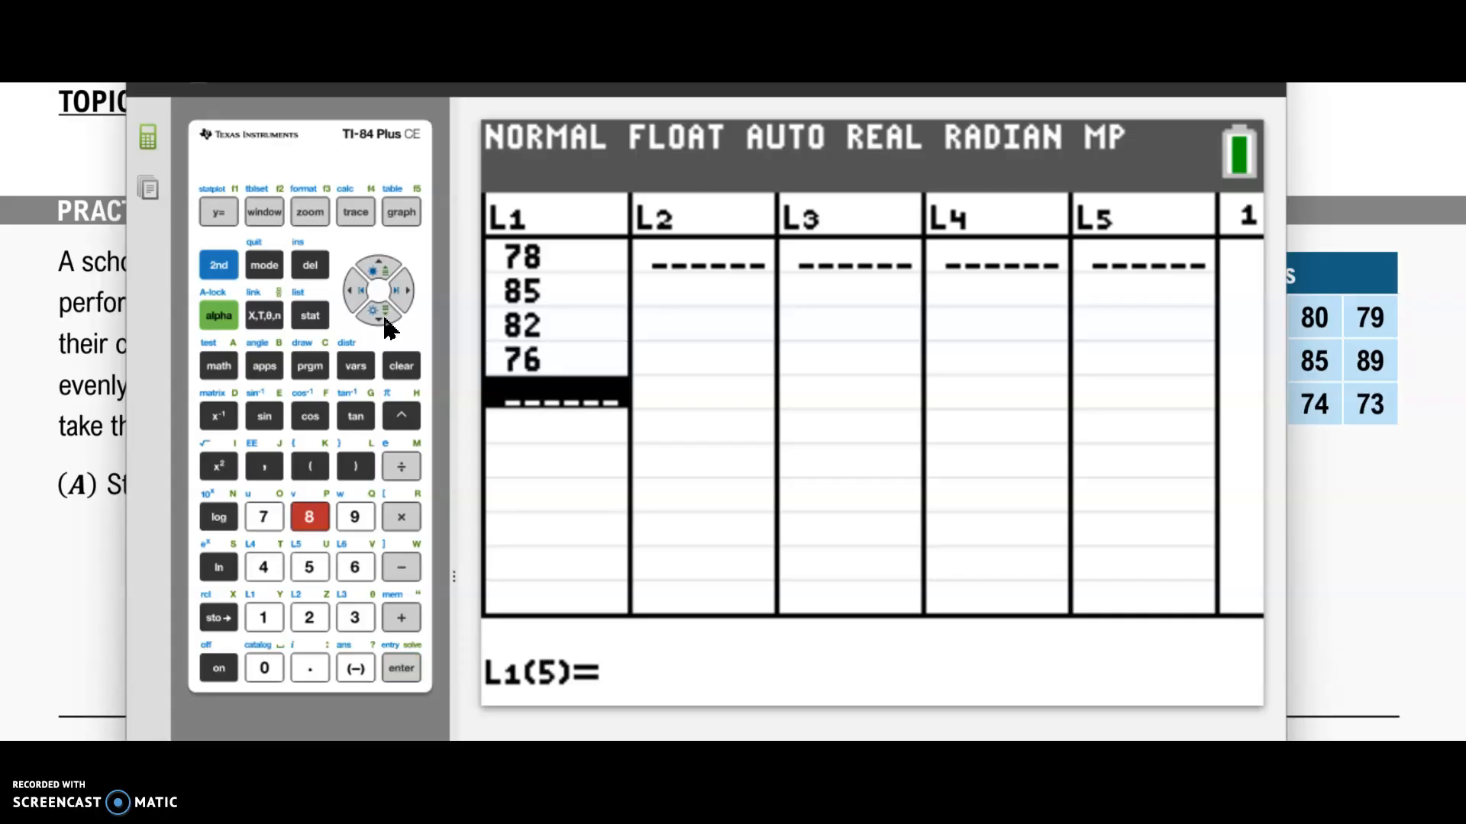
{"action": "key", "text": "Return"}
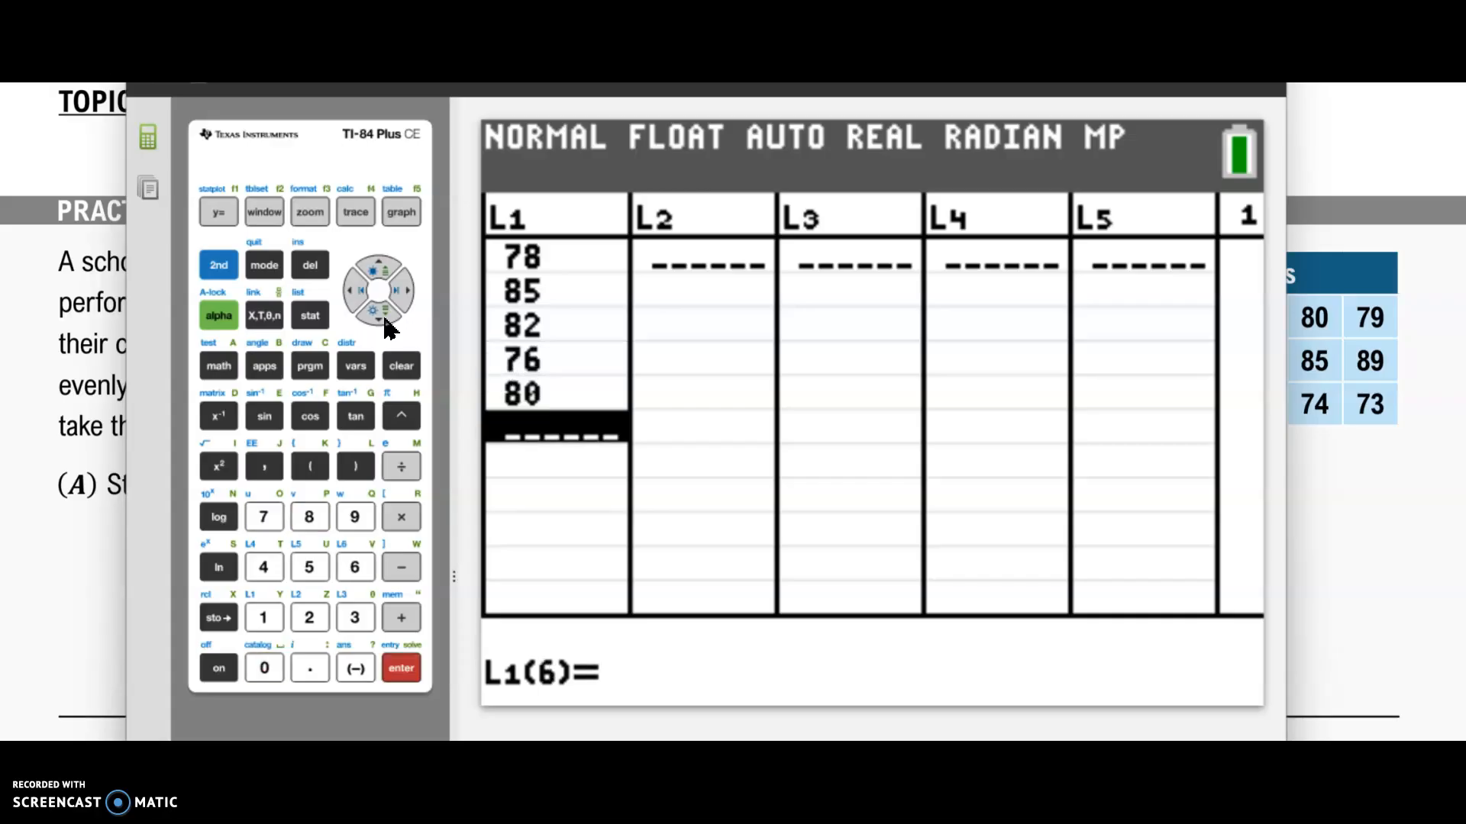
{"action": "type", "text": "79"}
{"action": "key", "text": "Return"}
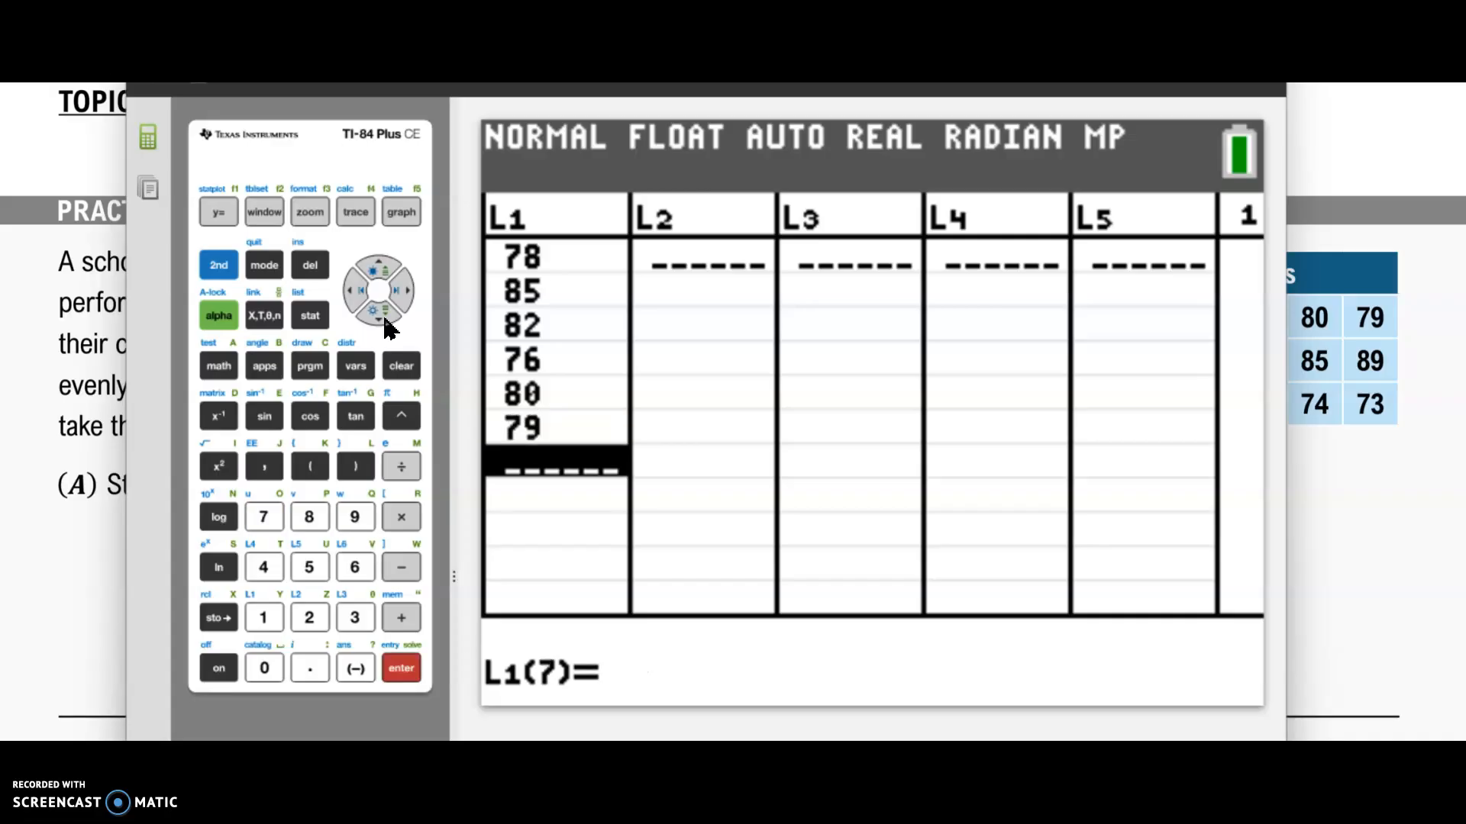
Step: Enter 88, 90, 92, 87, 85 and 89 into list L2
{"action": "key", "text": "Right"}
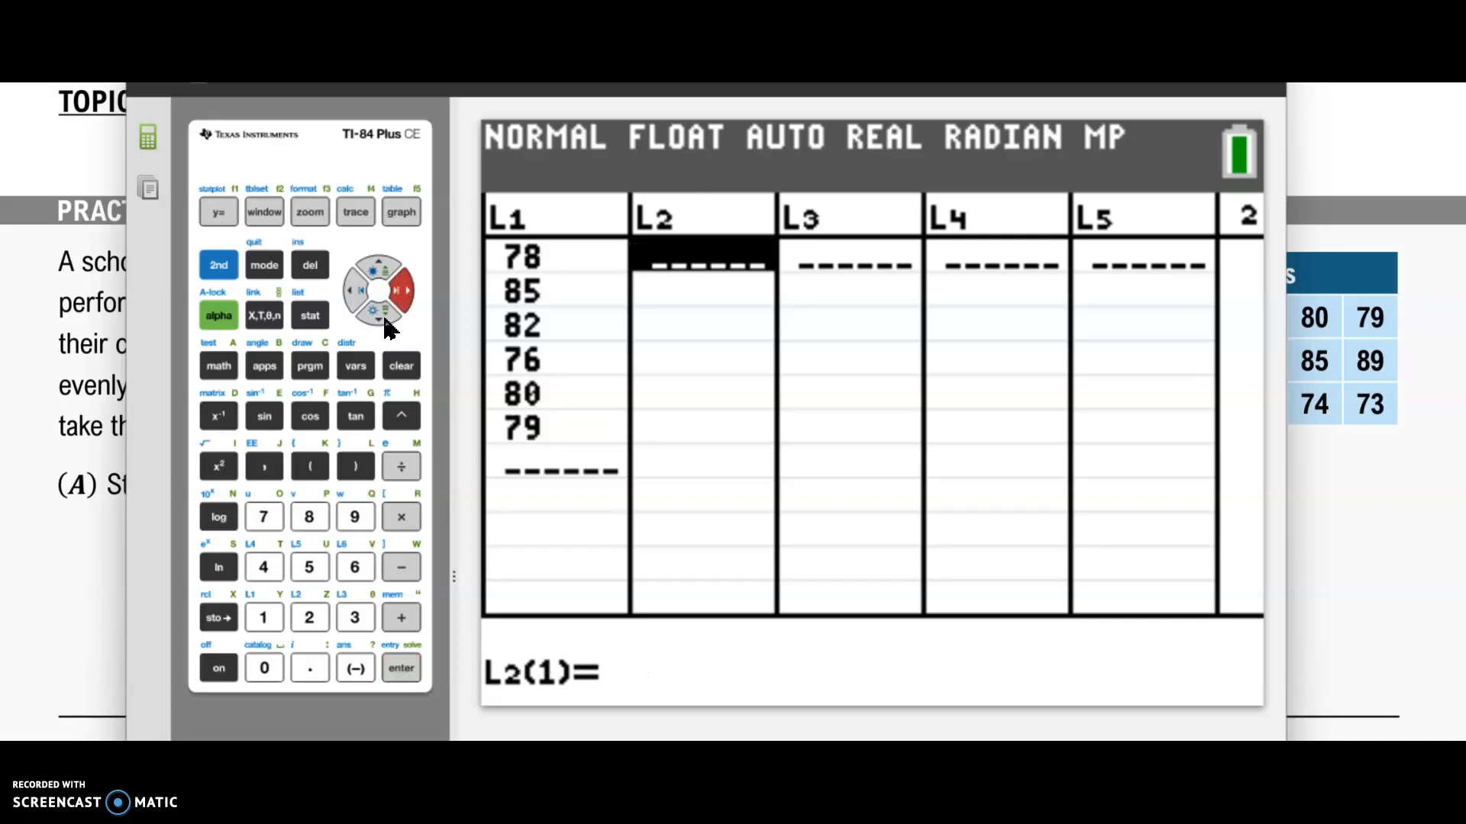
{"action": "type", "text": "88"}
{"action": "key", "text": "Return"}
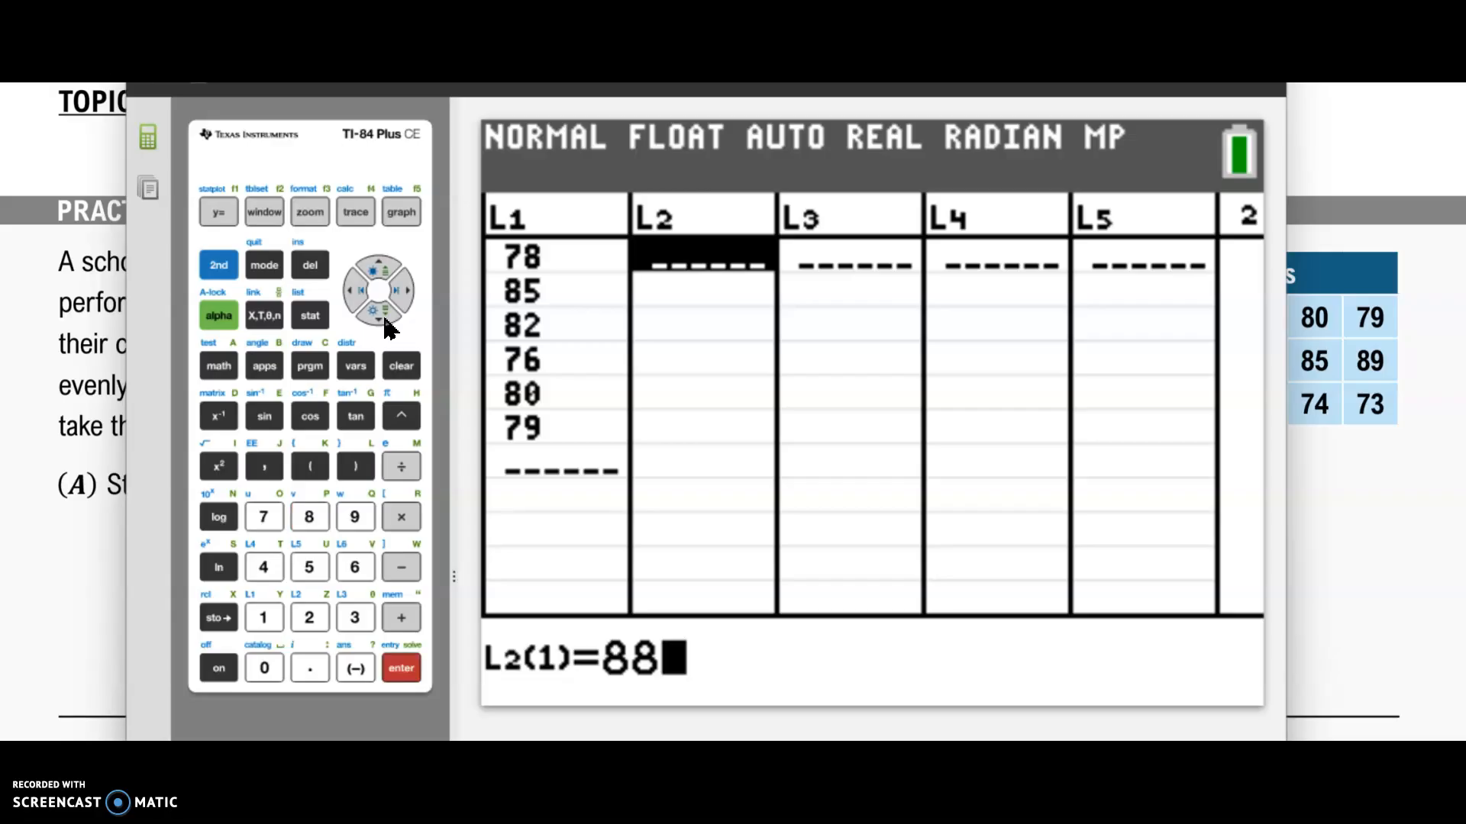
{"action": "type", "text": "90"}
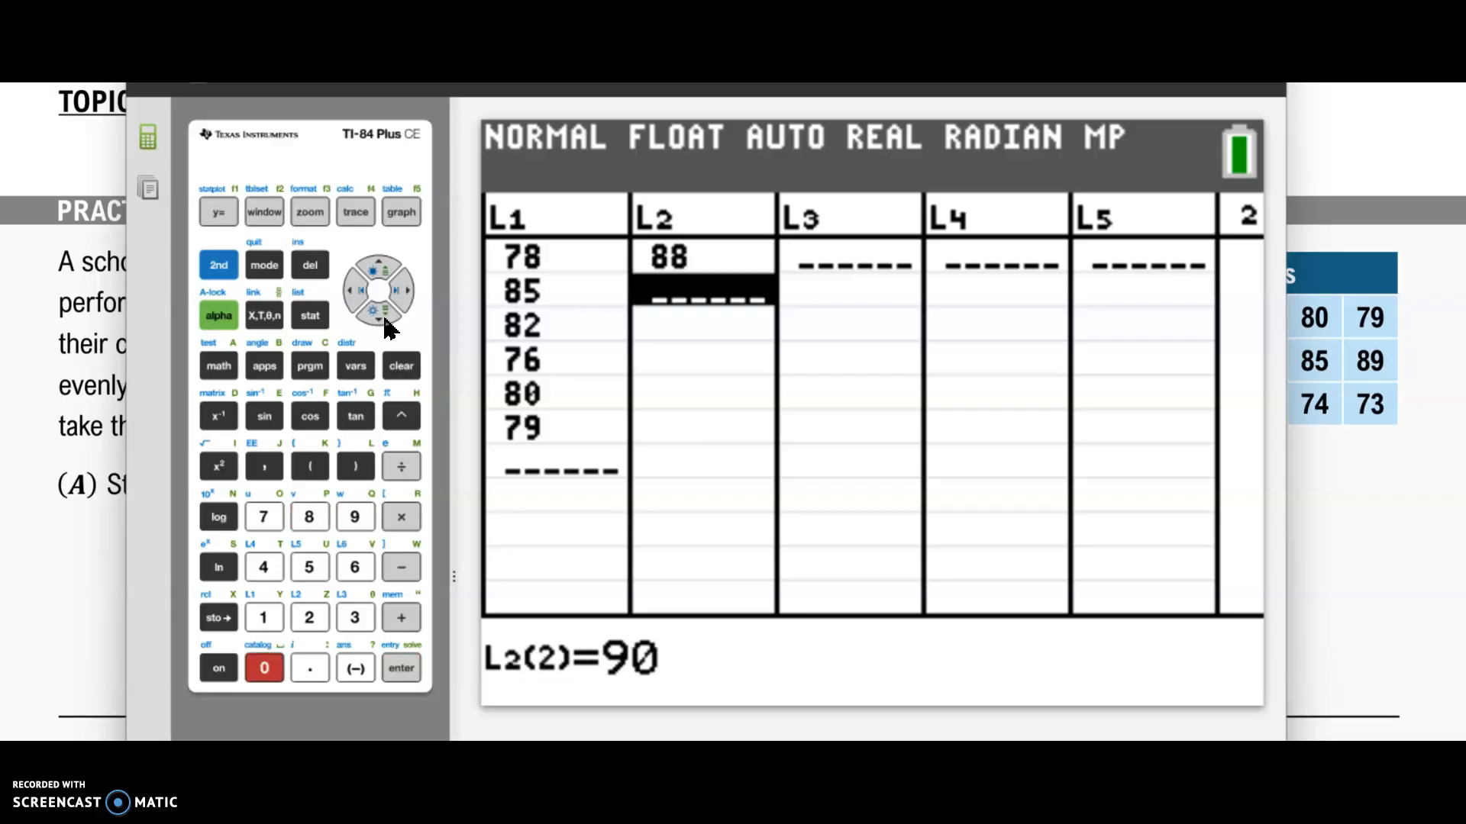
{"action": "key", "text": "Return"}
{"action": "type", "text": "92"}
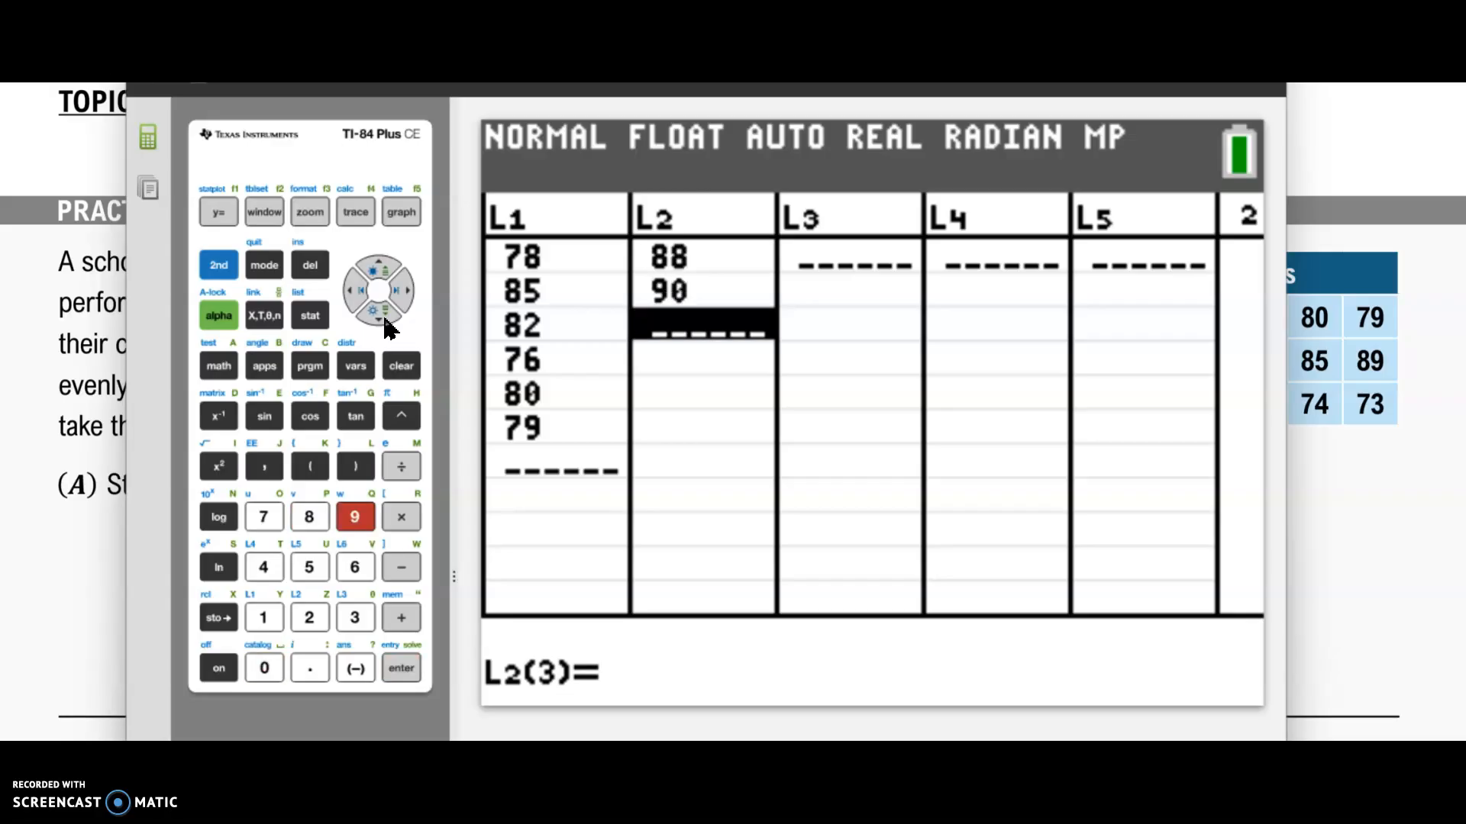
{"action": "key", "text": "Return"}
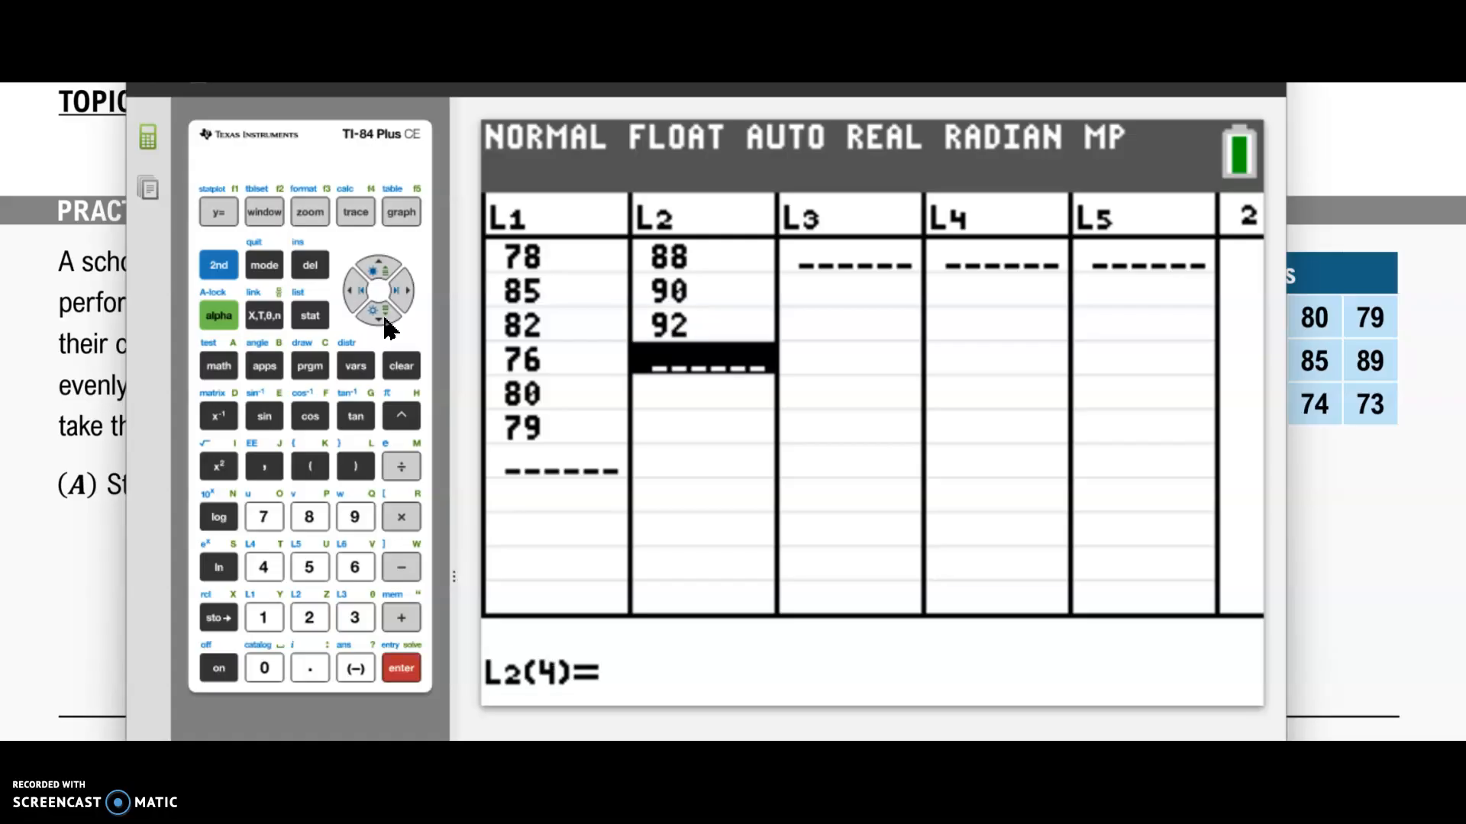
{"action": "type", "text": "87"}
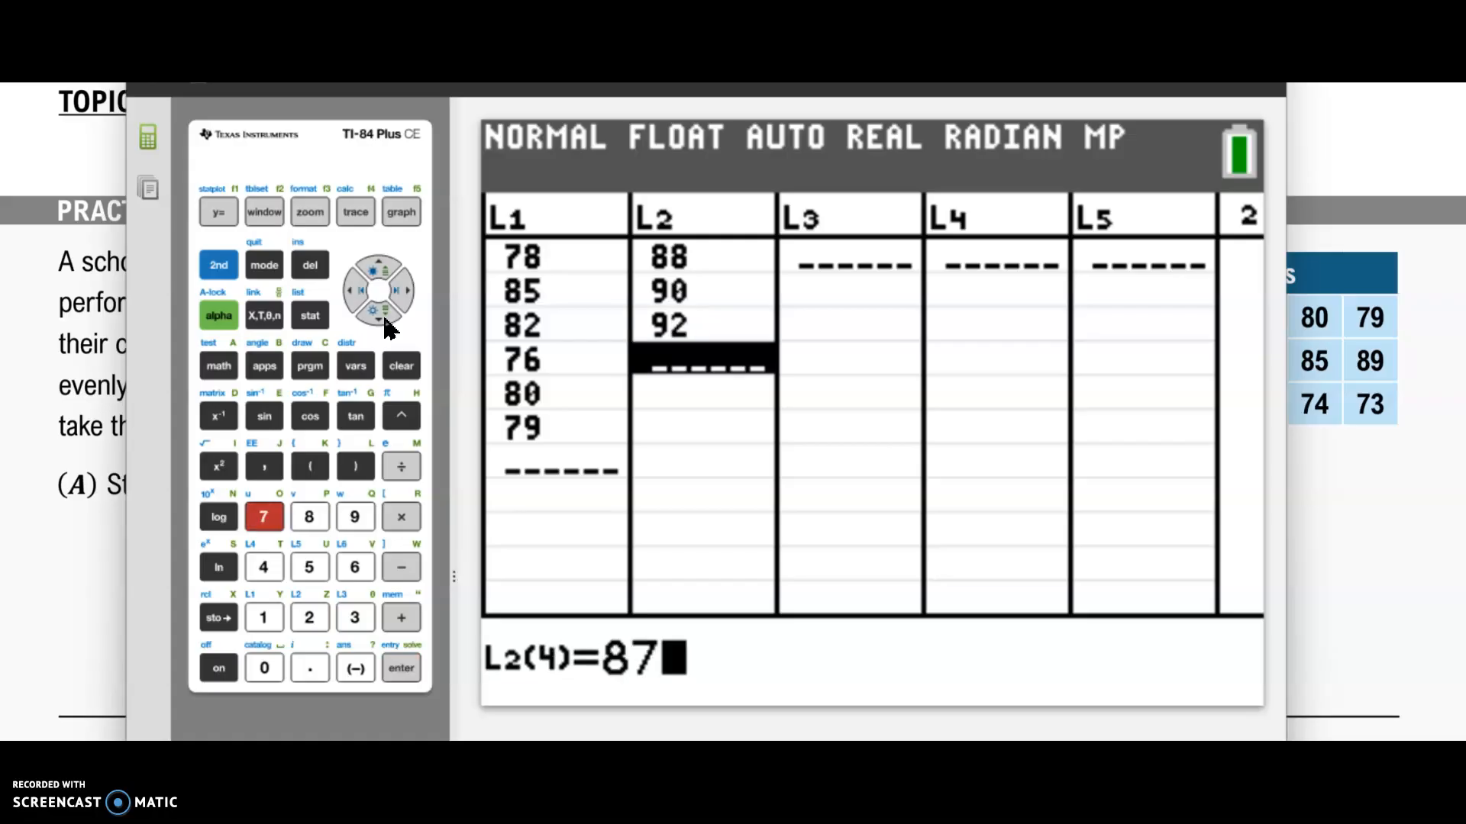
{"action": "key", "text": "Return"}
{"action": "type", "text": "85"}
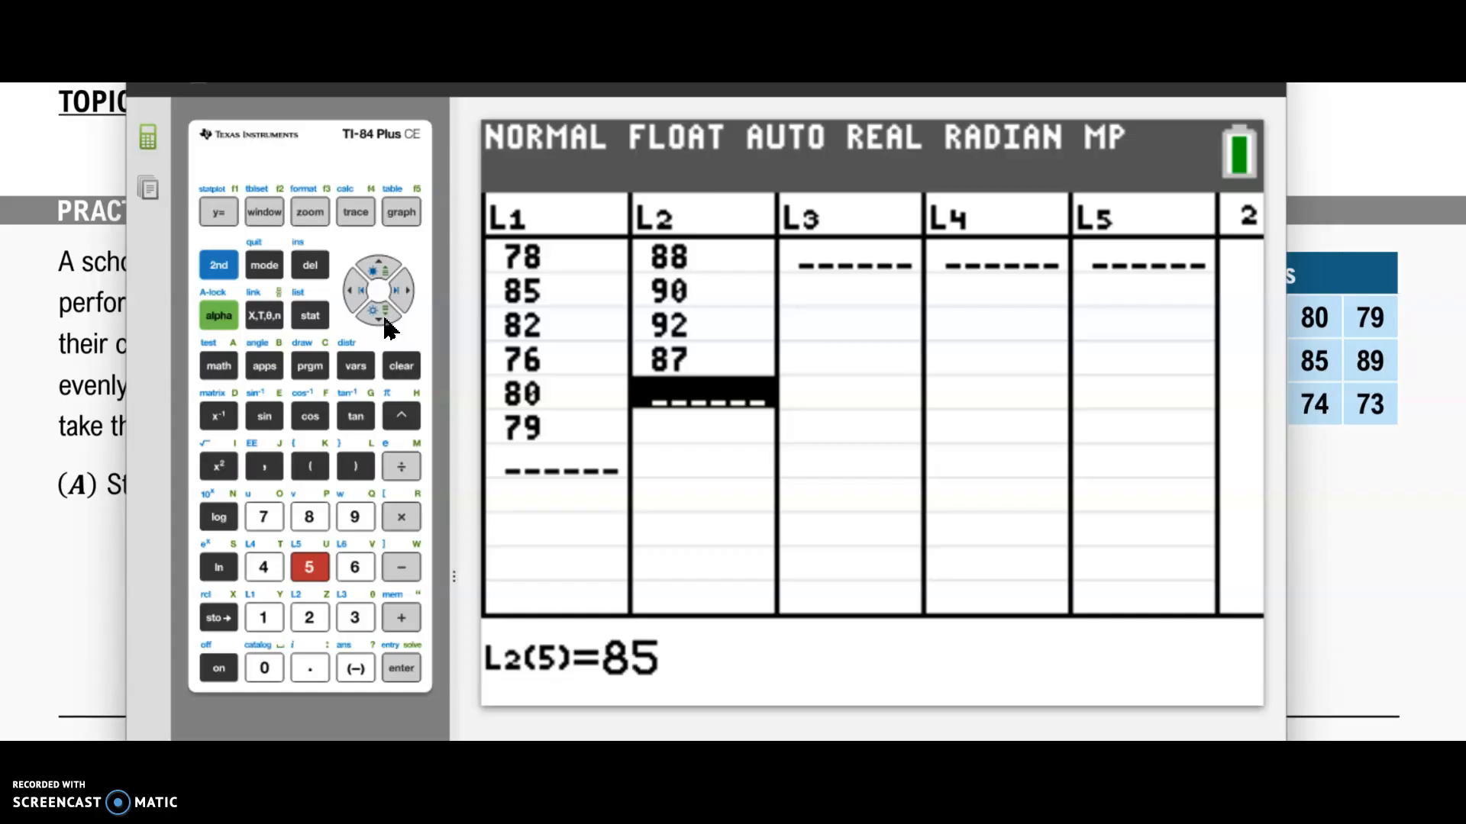
{"action": "key", "text": "Return"}
{"action": "type", "text": "89"}
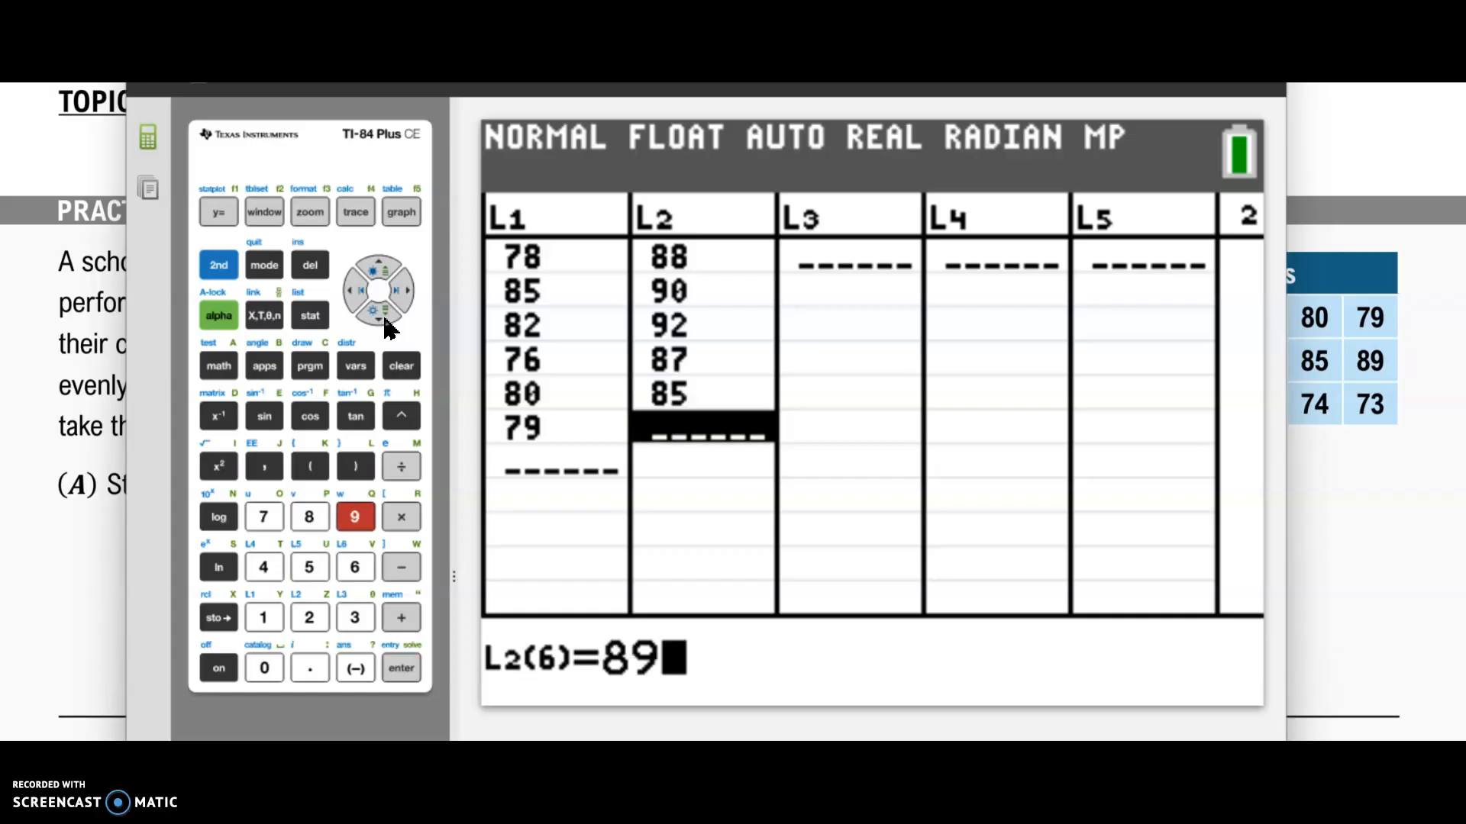
{"action": "key", "text": "Return"}
Step: Enter 75, 70, 68, 72, 74 and 73 into list L3
{"action": "key", "text": "Right"}
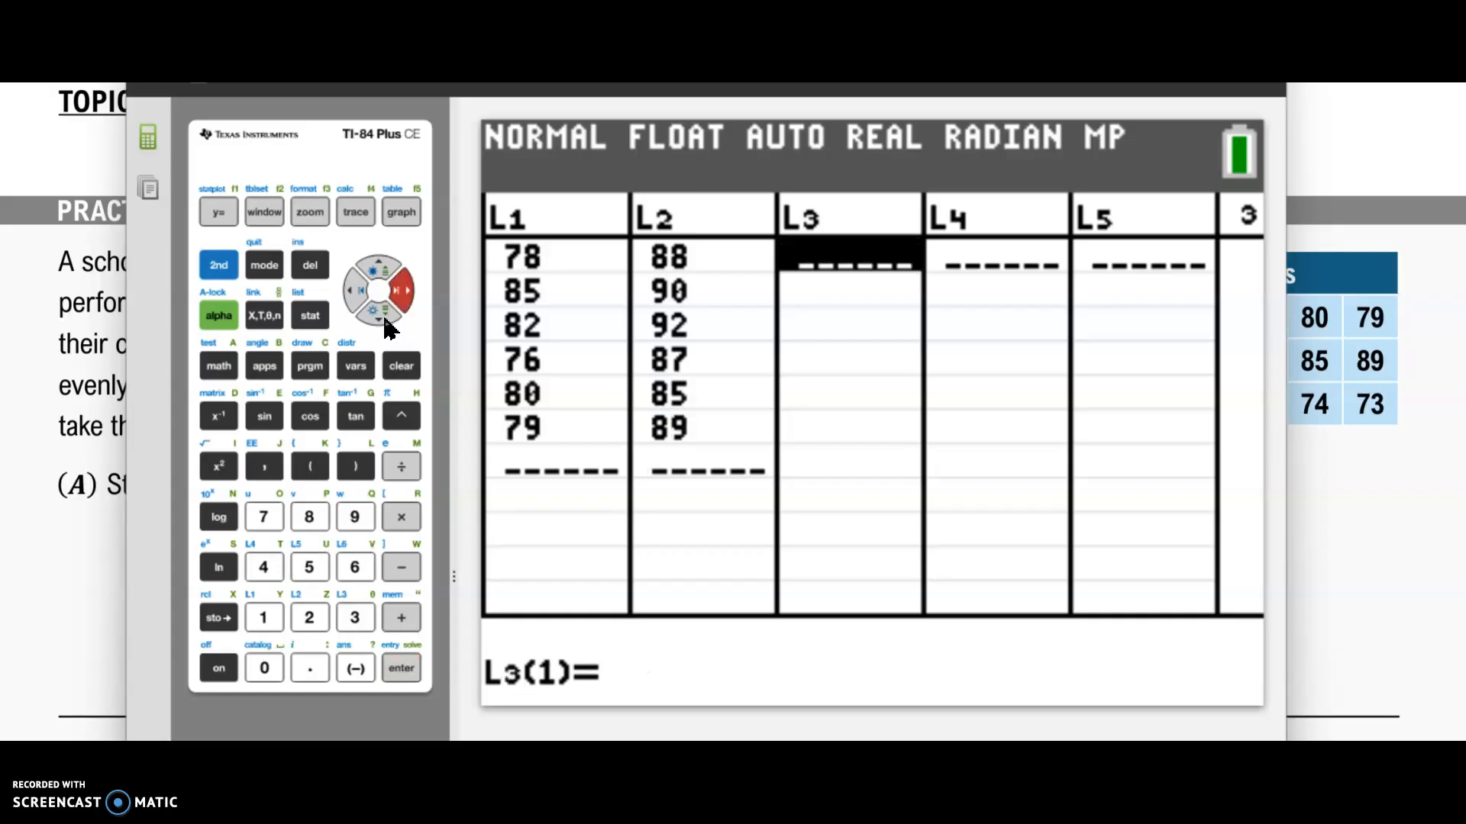
{"action": "type", "text": "75"}
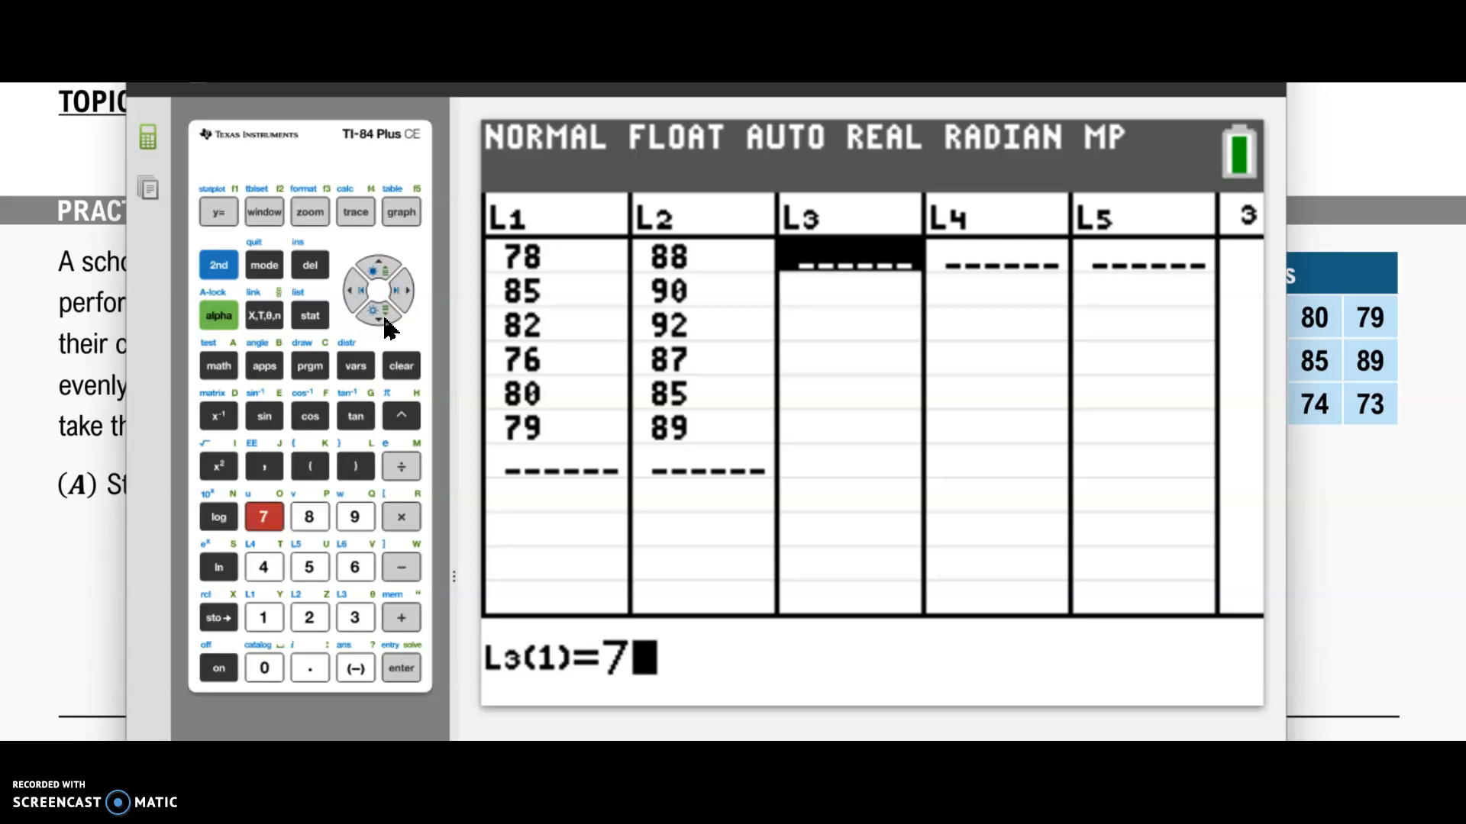
{"action": "key", "text": "Return"}
{"action": "type", "text": "70"}
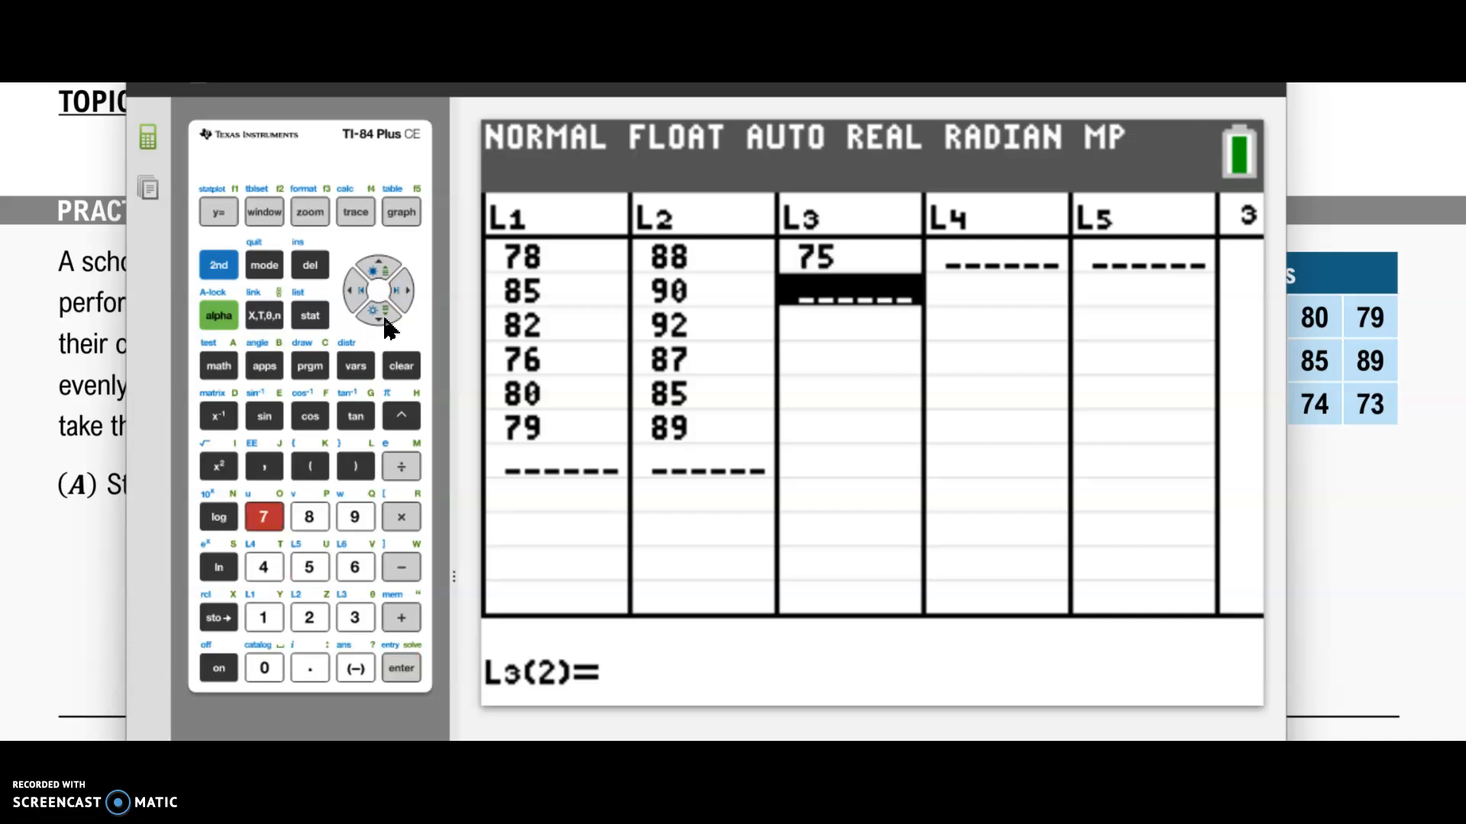
{"action": "key", "text": "Return"}
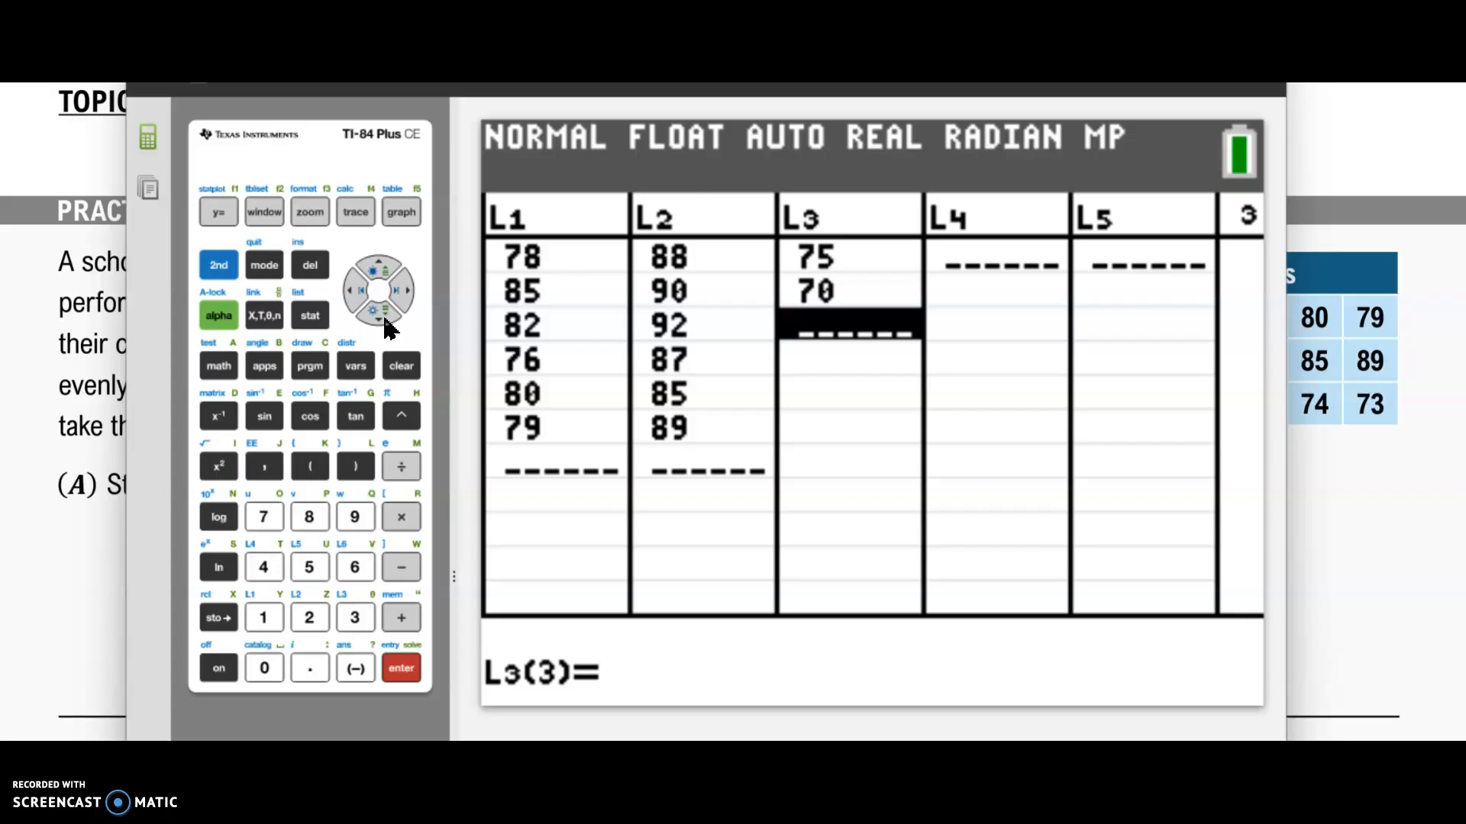
{"action": "type", "text": "68"}
{"action": "key", "text": "Return"}
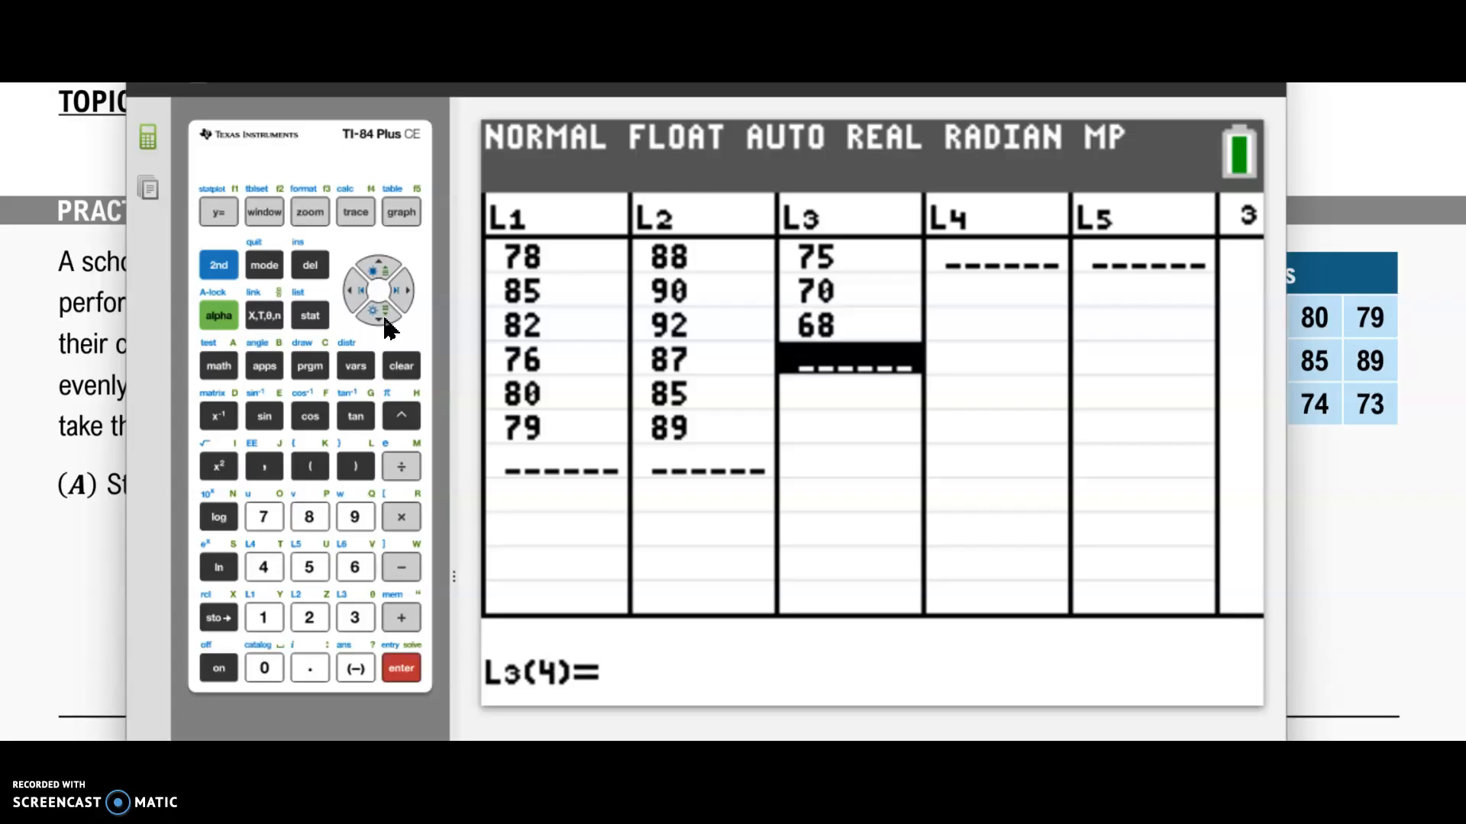
{"action": "type", "text": "72"}
{"action": "key", "text": "Return"}
{"action": "type", "text": "74"}
{"action": "key", "text": "Return"}
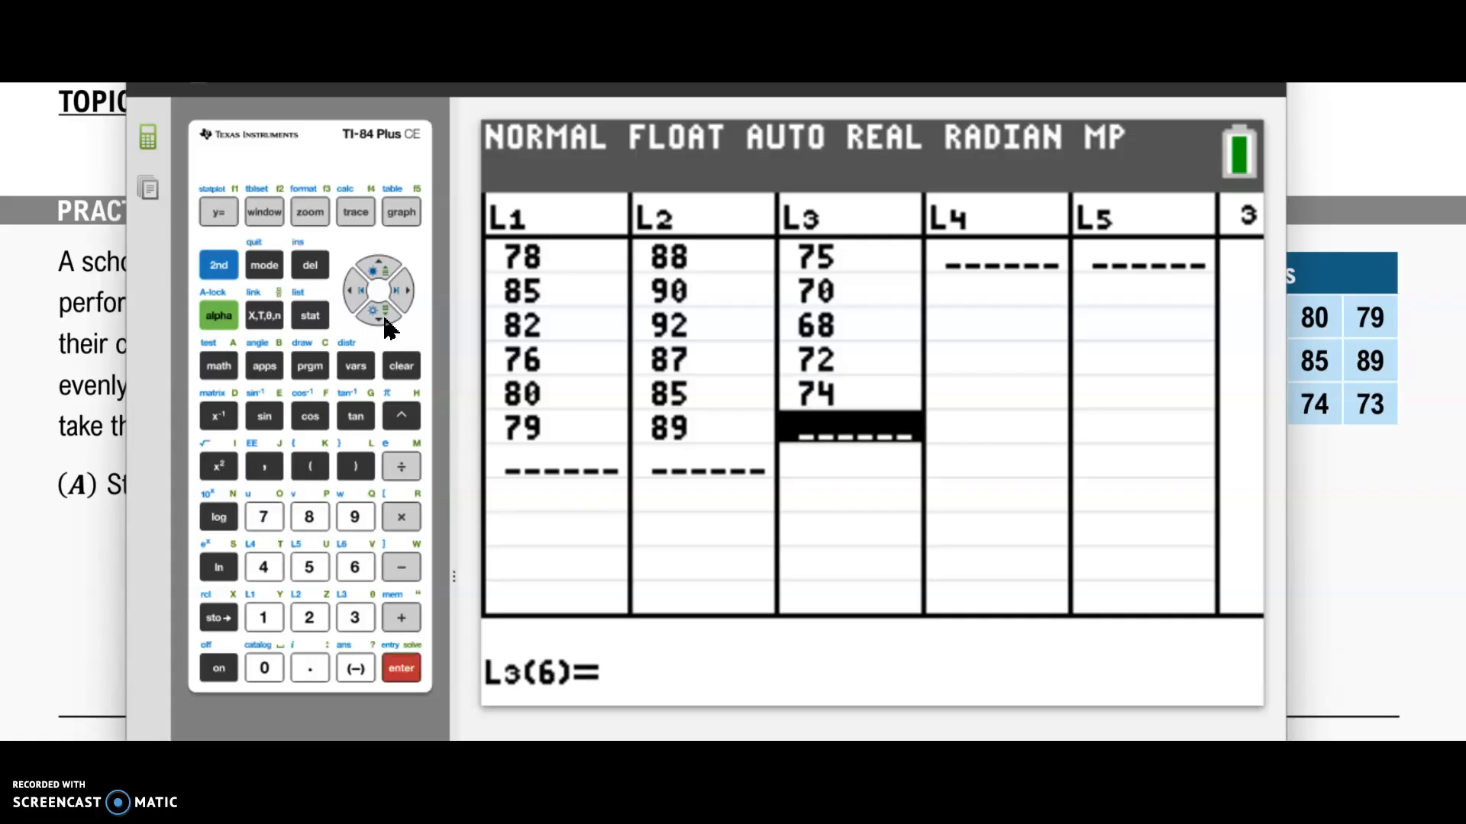
{"action": "type", "text": "73"}
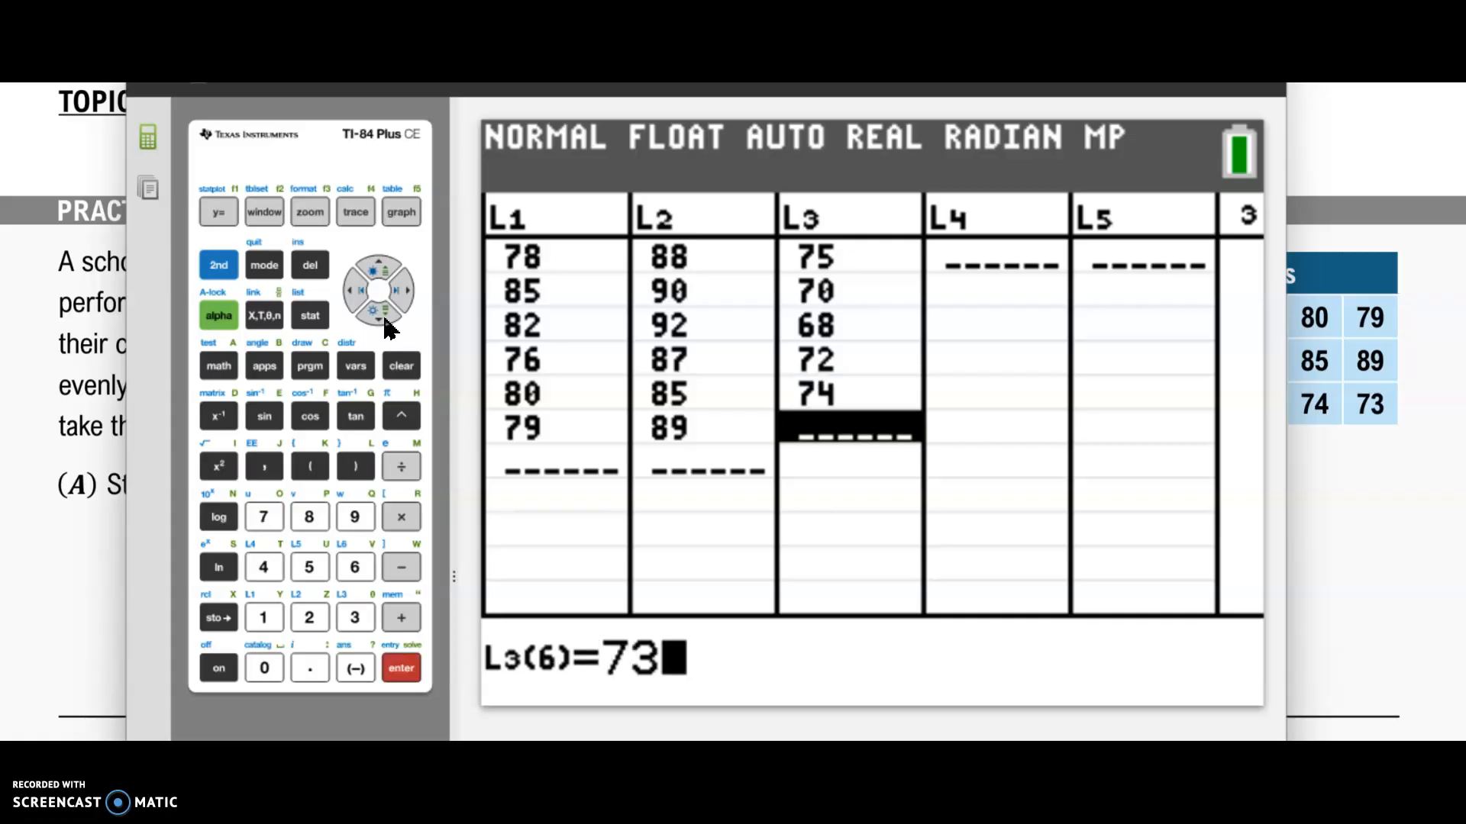
{"action": "key", "text": "Return"}
Step: Paste the ANOVA( command from the STAT TESTS menu onto the home screen
{"action": "left_click", "coordinate": [315, 320]}
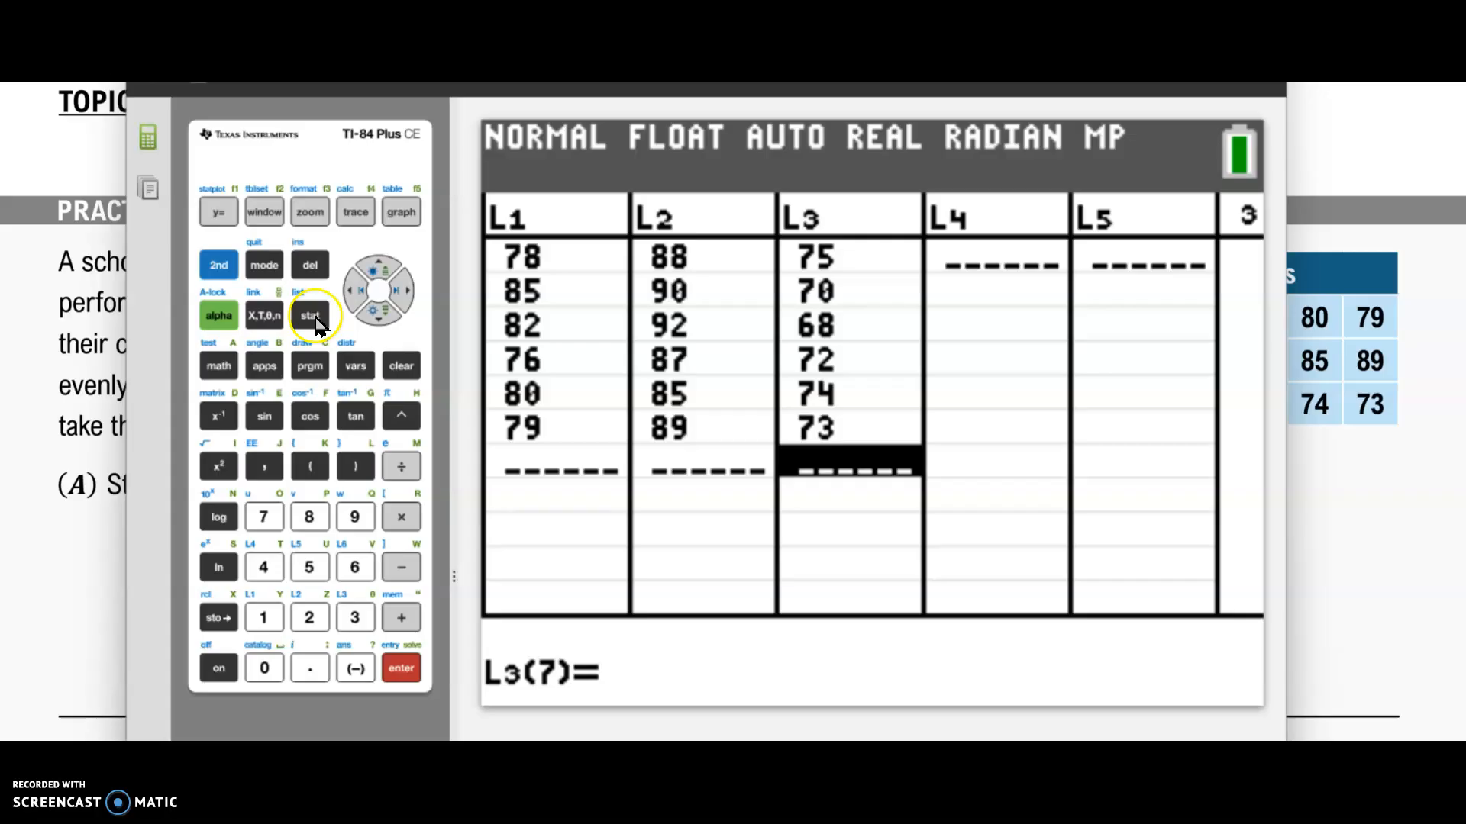
{"action": "left_click", "coordinate": [405, 293]}
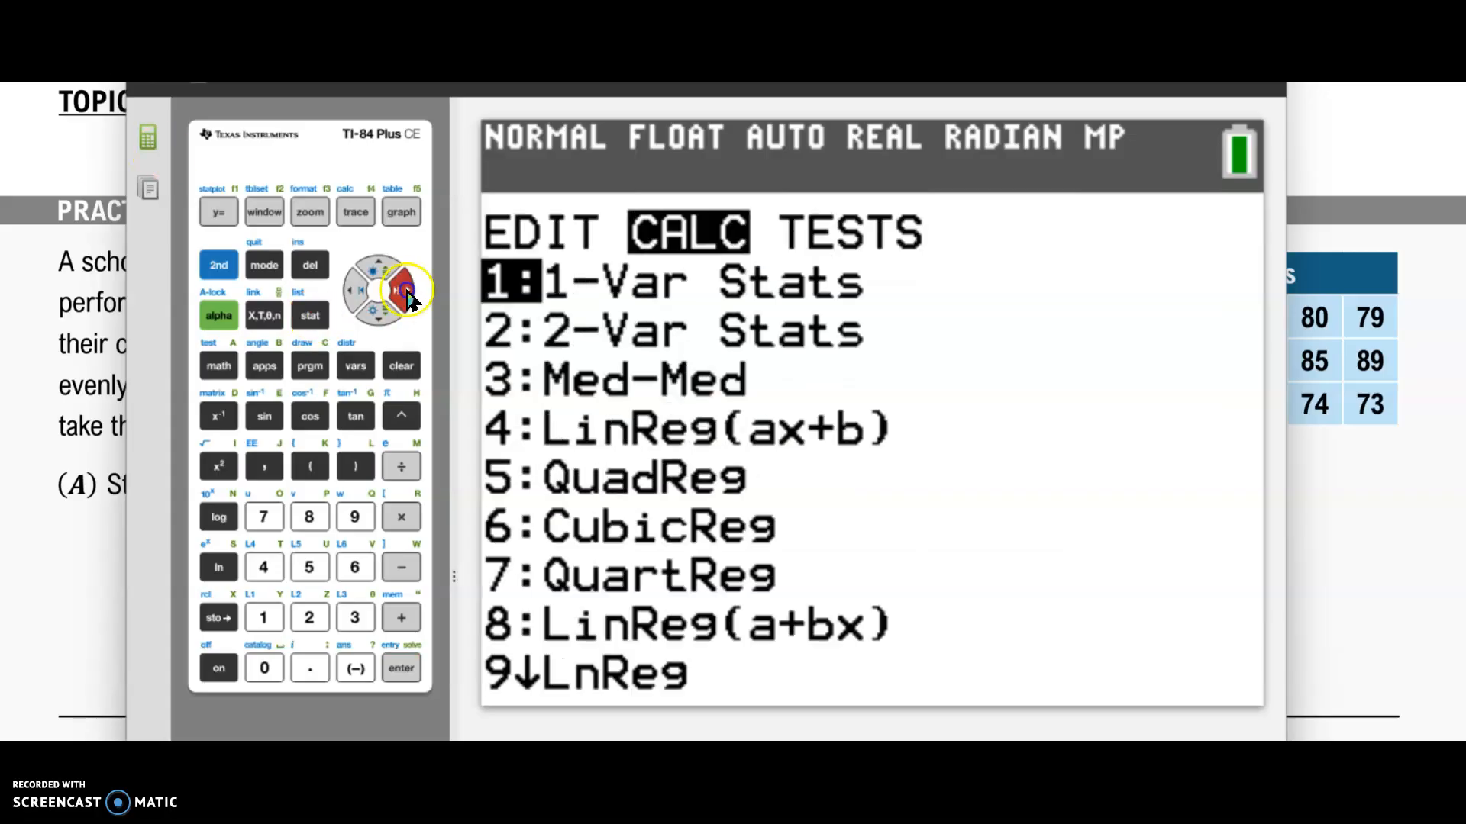
{"action": "left_click", "coordinate": [405, 293]}
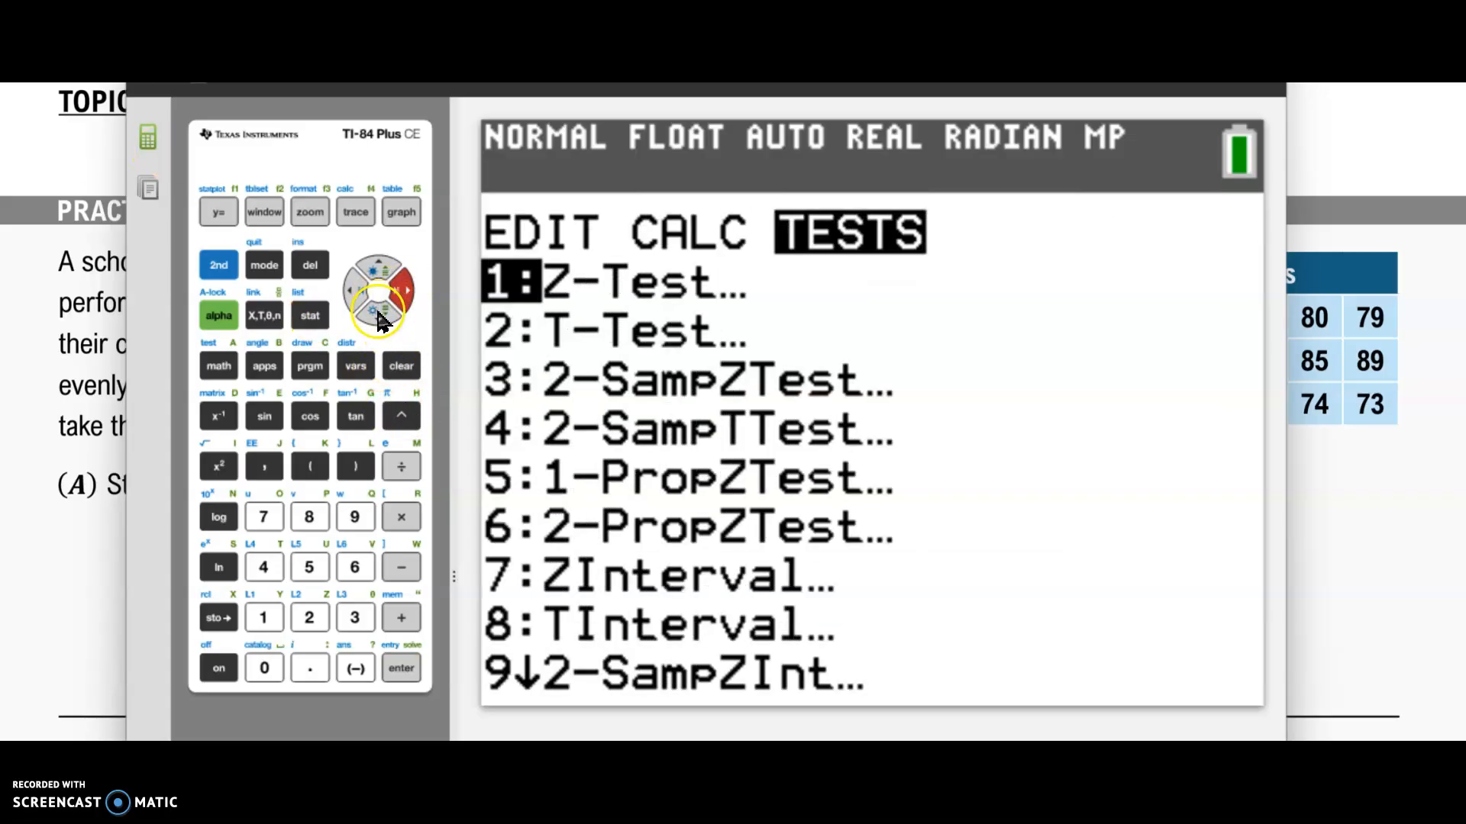
{"action": "left_click", "coordinate": [378, 314]}
{"action": "left_click", "coordinate": [379, 314]}
{"action": "left_click", "coordinate": [378, 314]}
{"action": "left_click", "coordinate": [378, 315]}
{"action": "left_click", "coordinate": [378, 315]}
{"action": "left_click", "coordinate": [378, 315]}
{"action": "left_click", "coordinate": [379, 315]}
{"action": "left_click", "coordinate": [378, 316]}
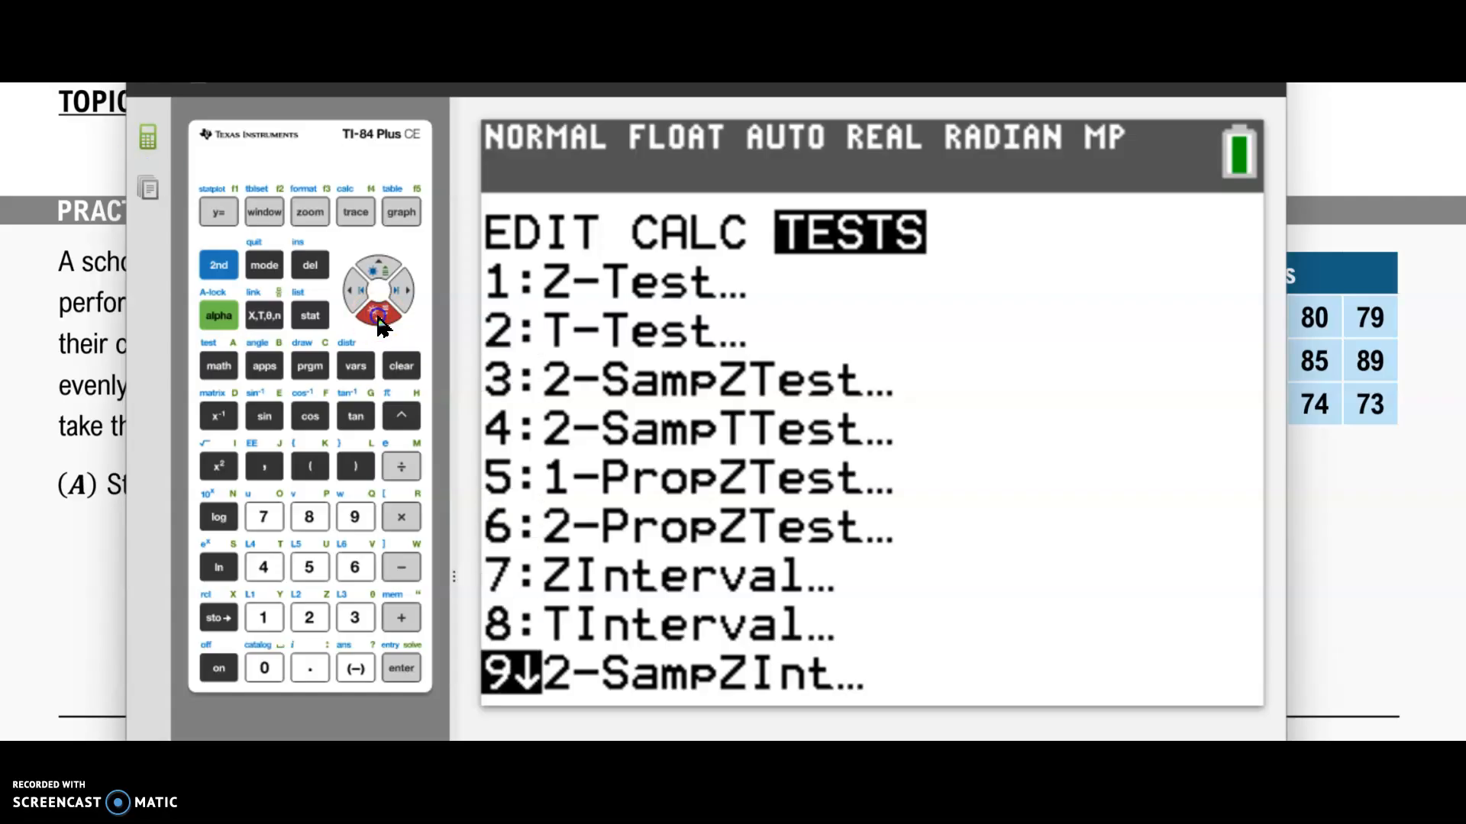
{"action": "left_click", "coordinate": [379, 321]}
{"action": "left_click", "coordinate": [379, 321]}
{"action": "left_click", "coordinate": [379, 320]}
{"action": "left_click", "coordinate": [379, 321]}
{"action": "left_click", "coordinate": [379, 321]}
{"action": "left_click", "coordinate": [379, 320]}
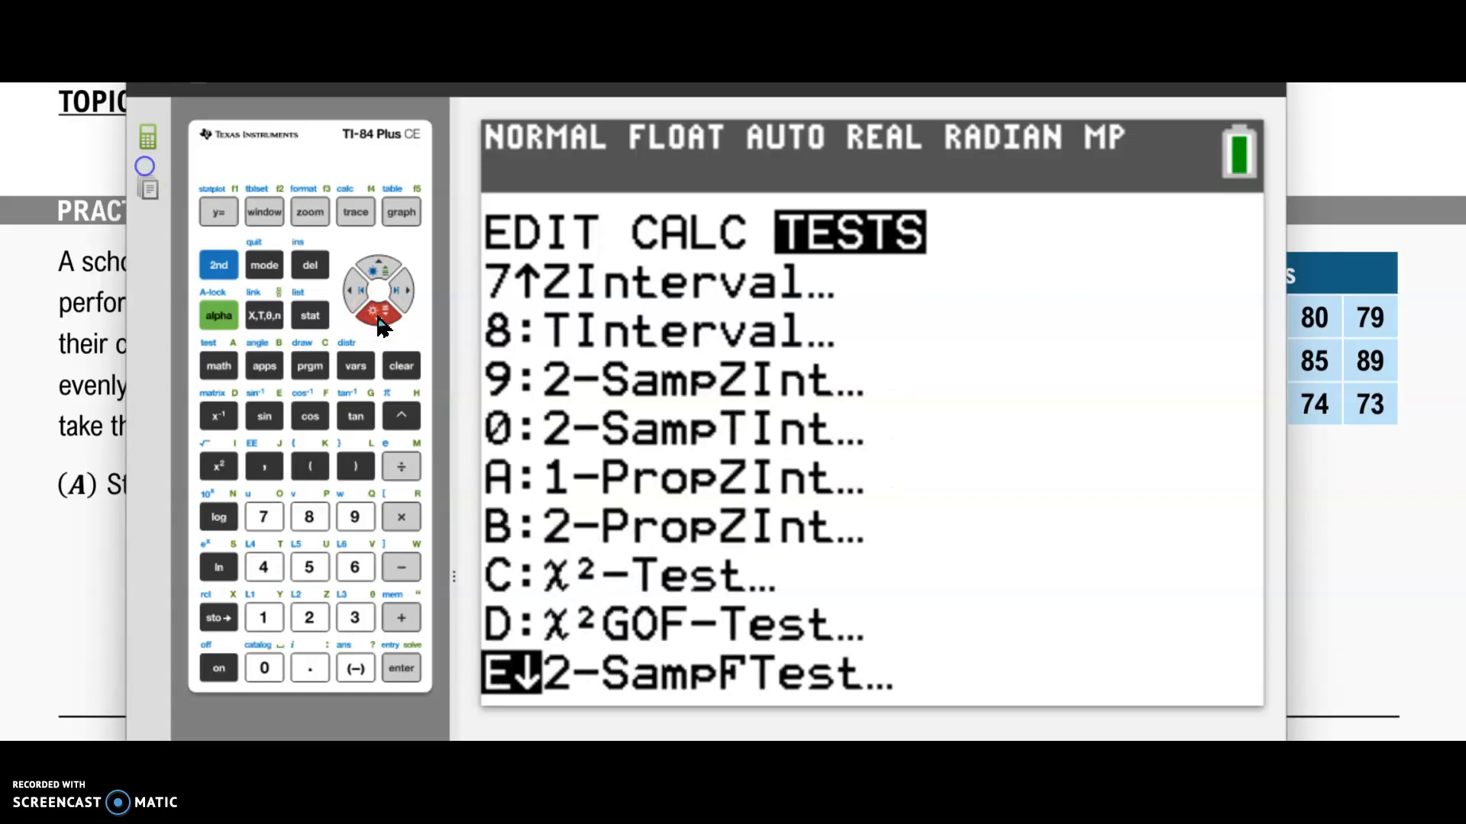
{"action": "left_click", "coordinate": [378, 317]}
{"action": "left_click", "coordinate": [379, 321]}
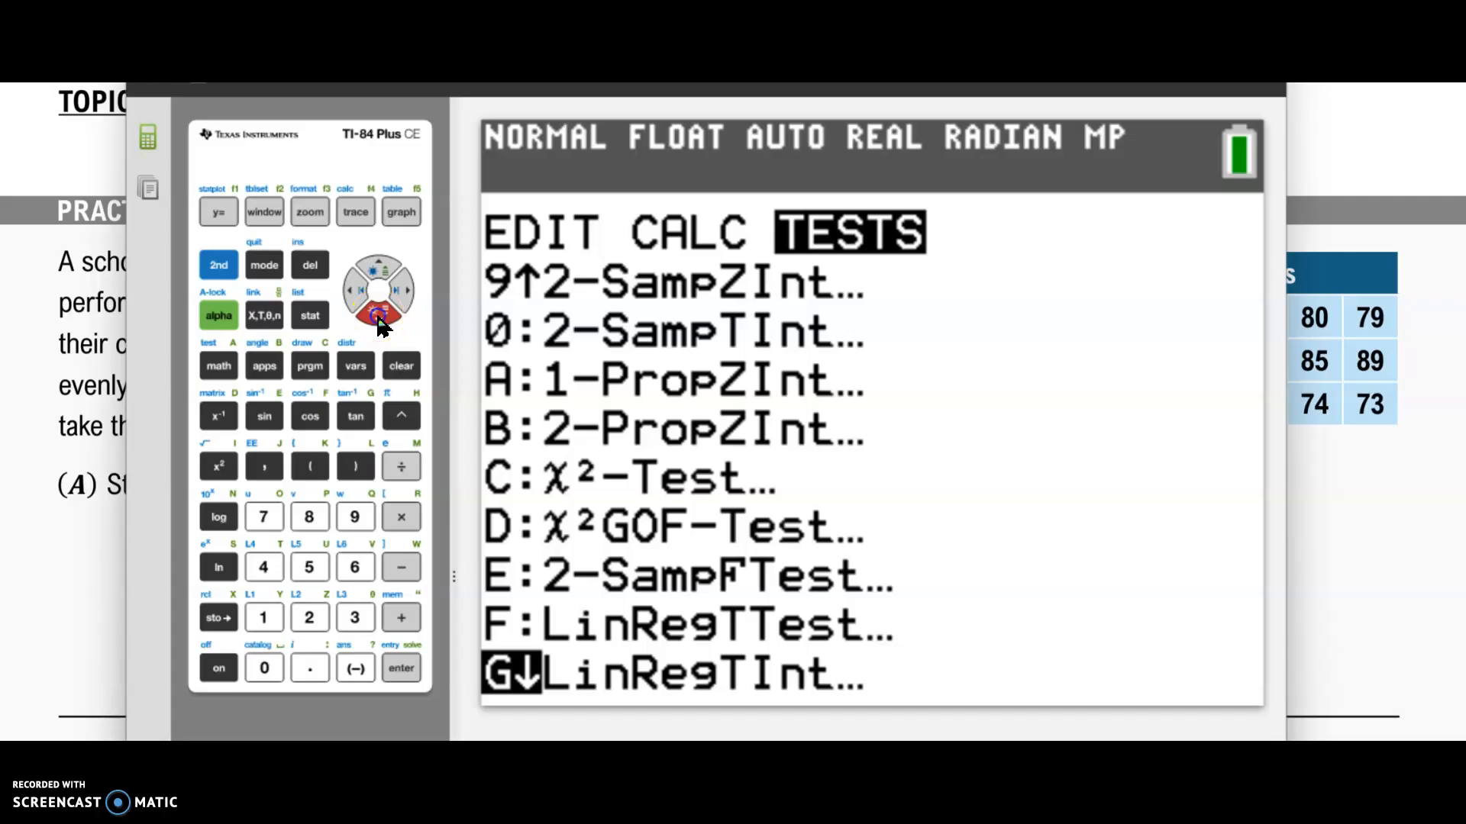
{"action": "left_click", "coordinate": [378, 320]}
{"action": "left_click", "coordinate": [379, 321]}
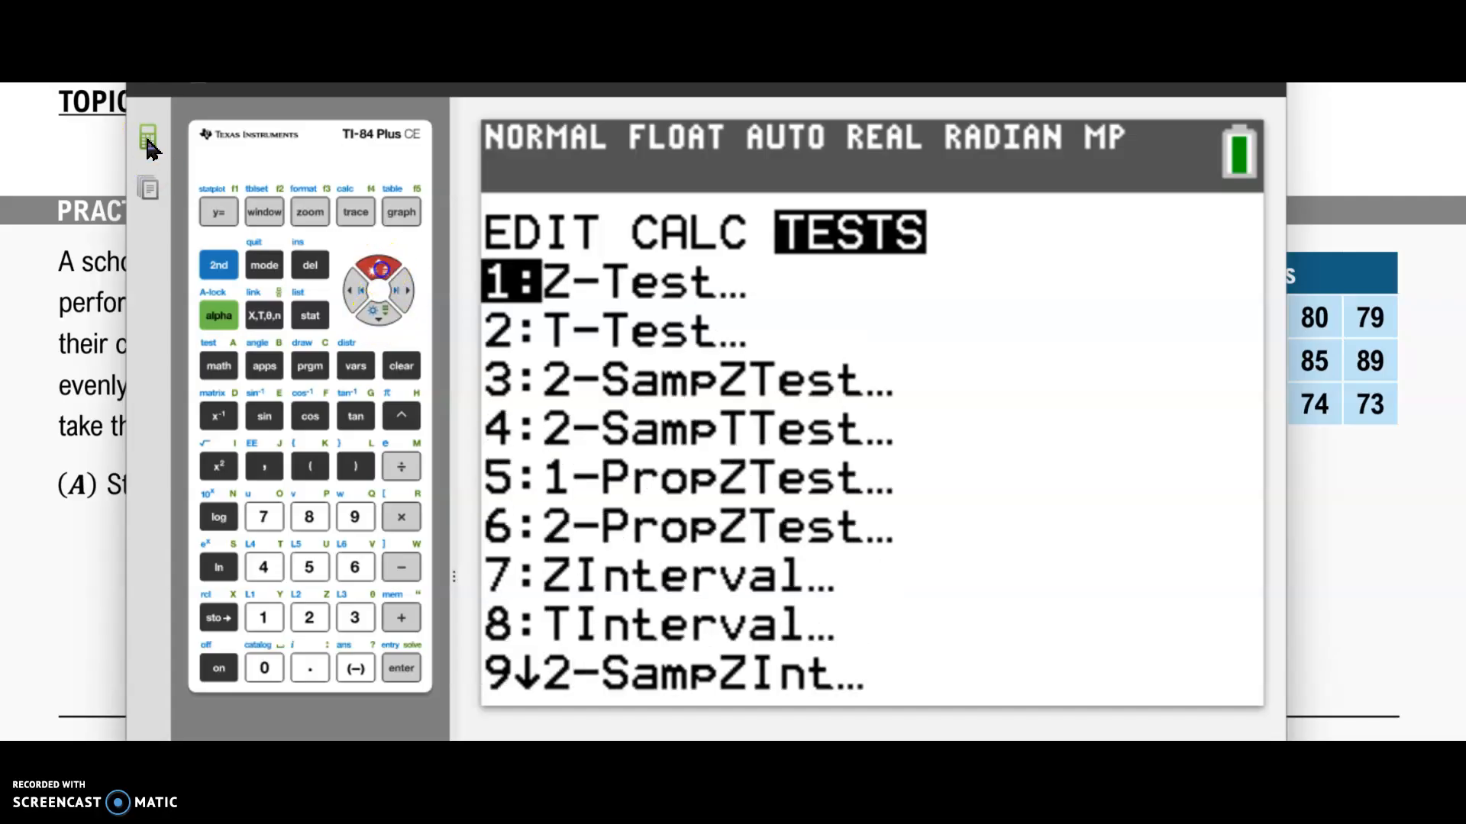
{"action": "left_click", "coordinate": [379, 267]}
{"action": "left_click", "coordinate": [401, 668]}
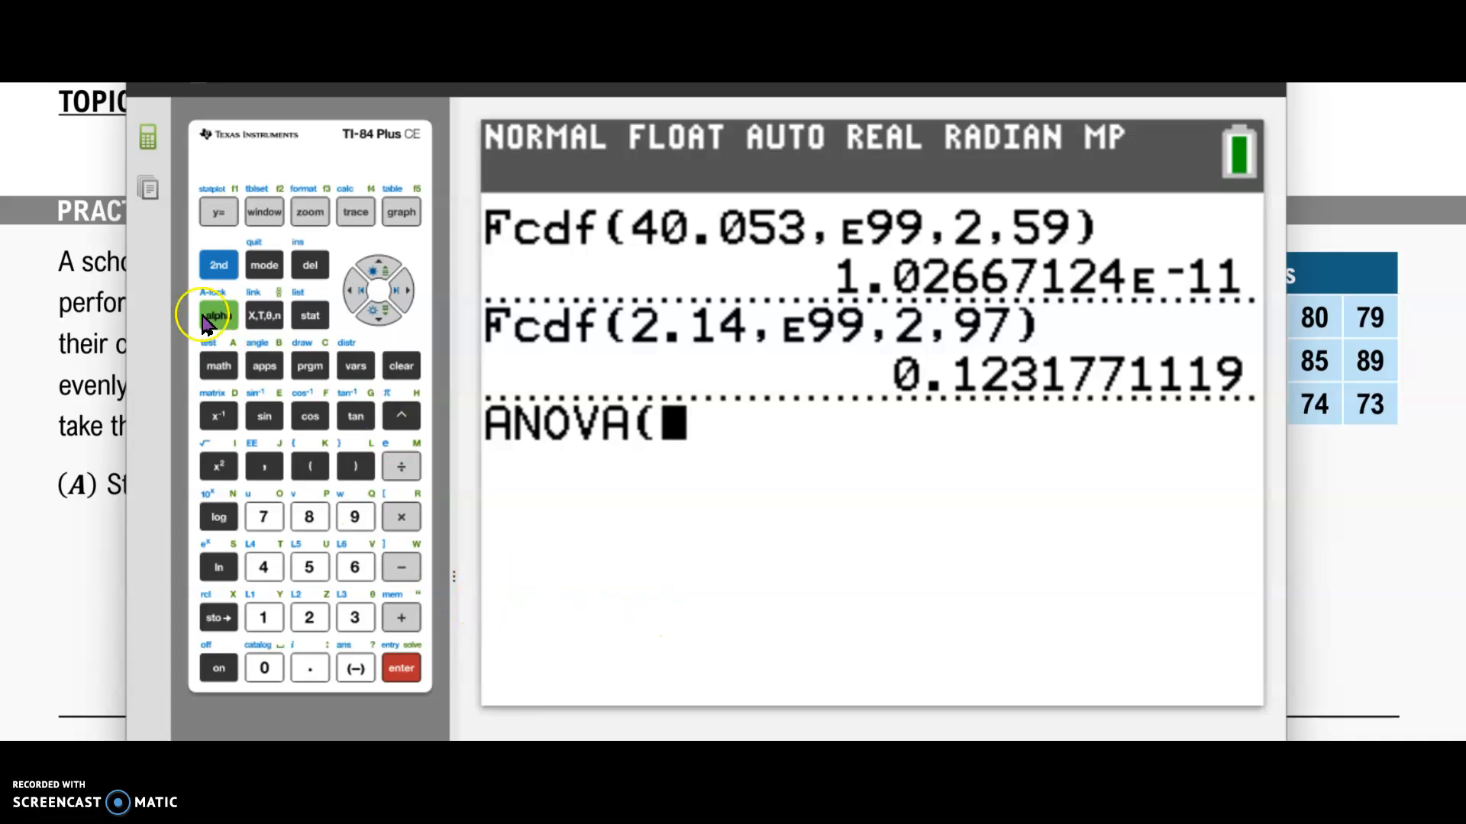
Step: Complete the command as ANOVA(L1,L2,L3) and run it to get the one-way ANOVA output
{"action": "left_click", "coordinate": [217, 267]}
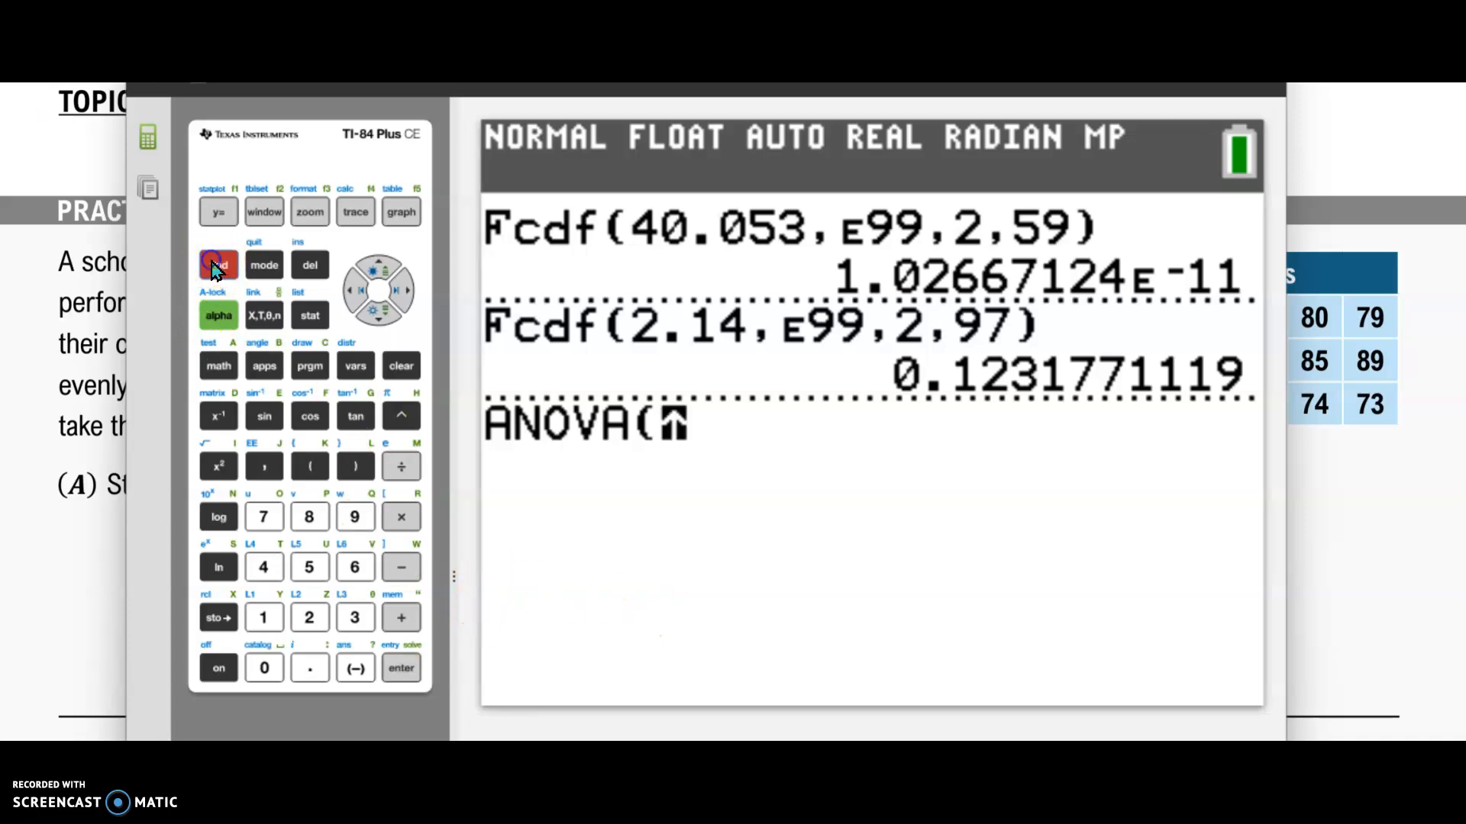
{"action": "left_click", "coordinate": [263, 618]}
{"action": "left_click", "coordinate": [264, 466]}
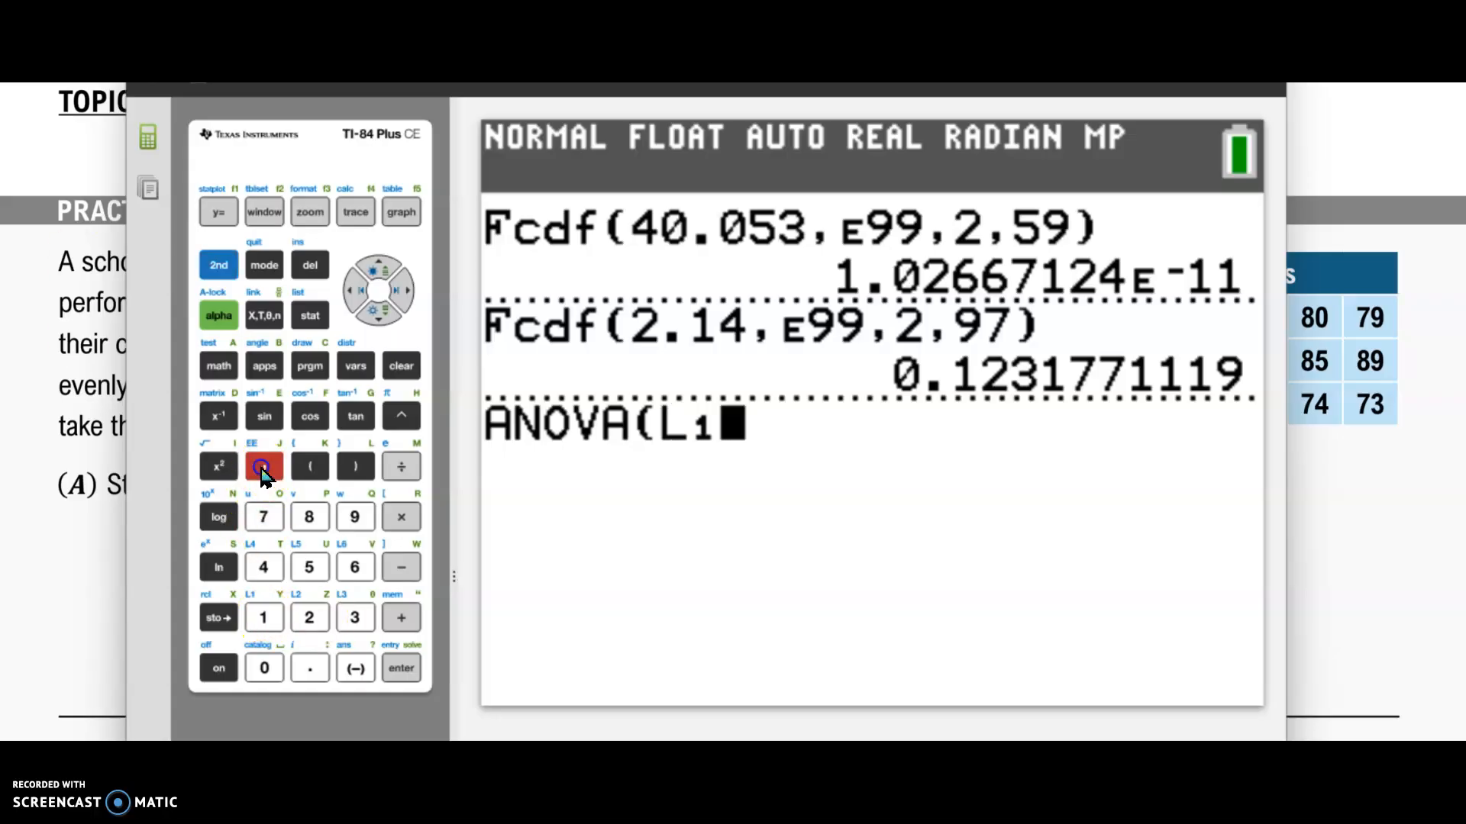
{"action": "left_click", "coordinate": [218, 267]}
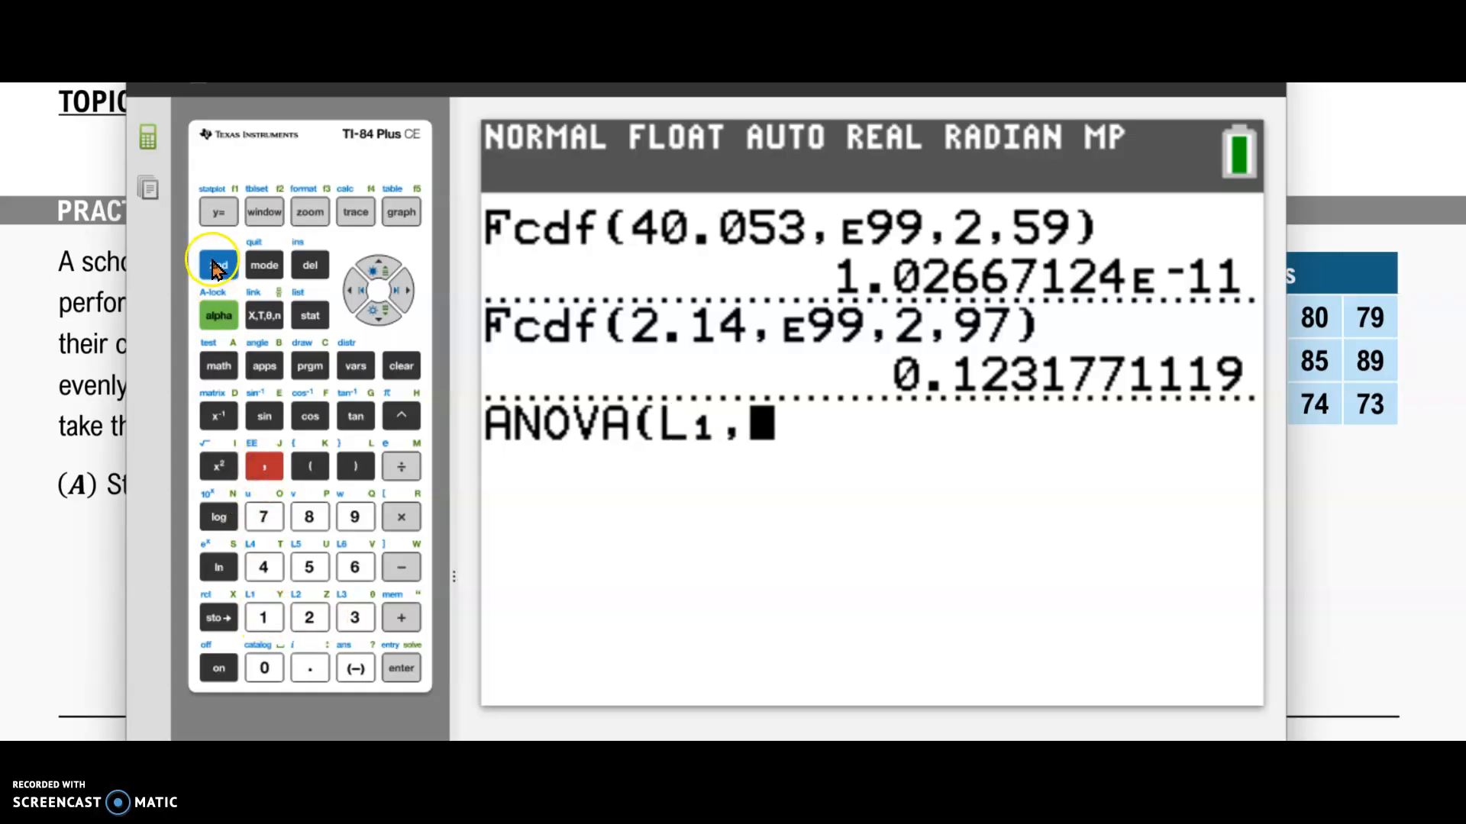
{"action": "left_click", "coordinate": [309, 618]}
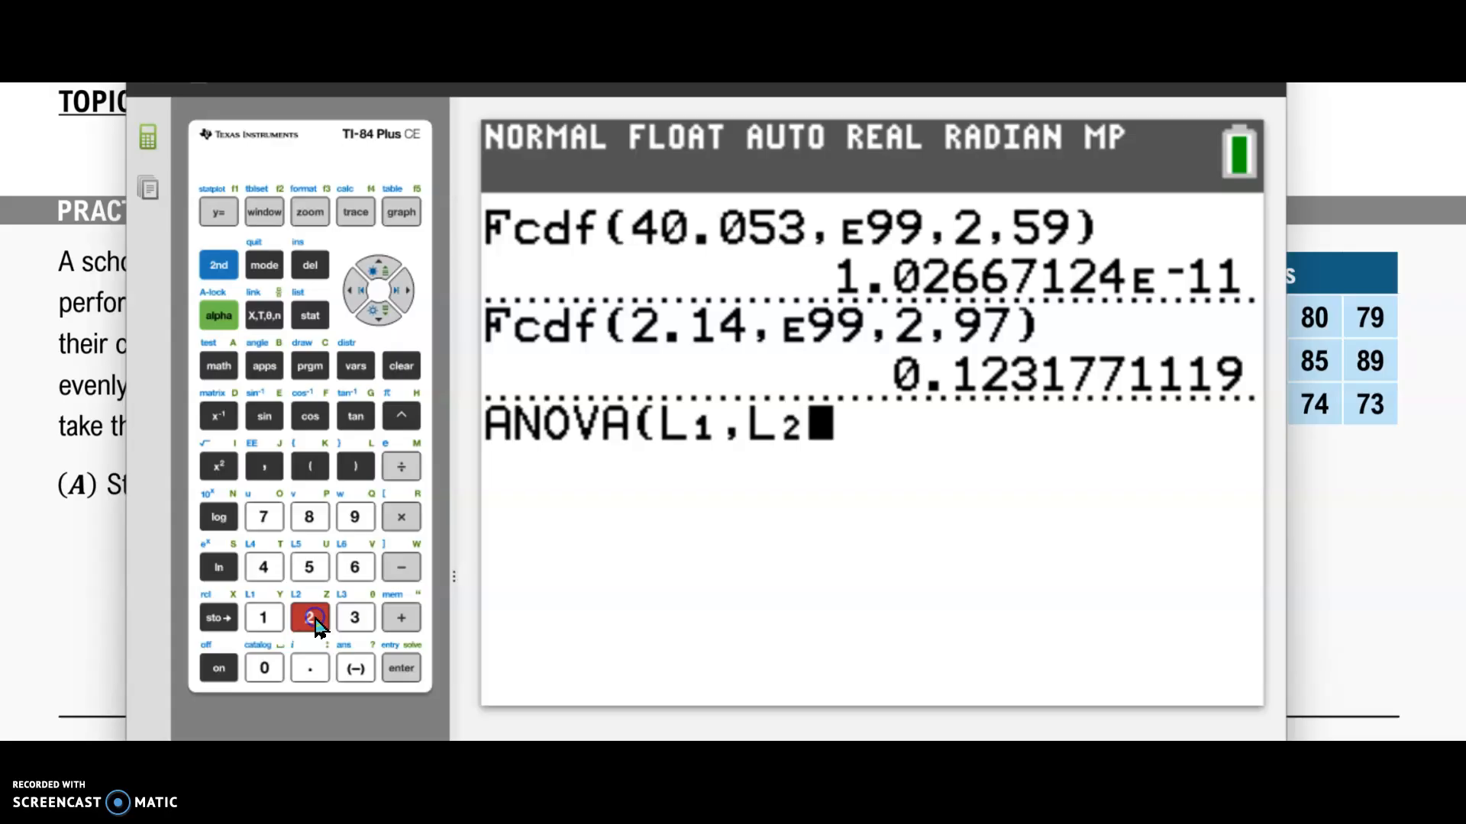
{"action": "left_click", "coordinate": [267, 474]}
{"action": "left_click", "coordinate": [217, 264]}
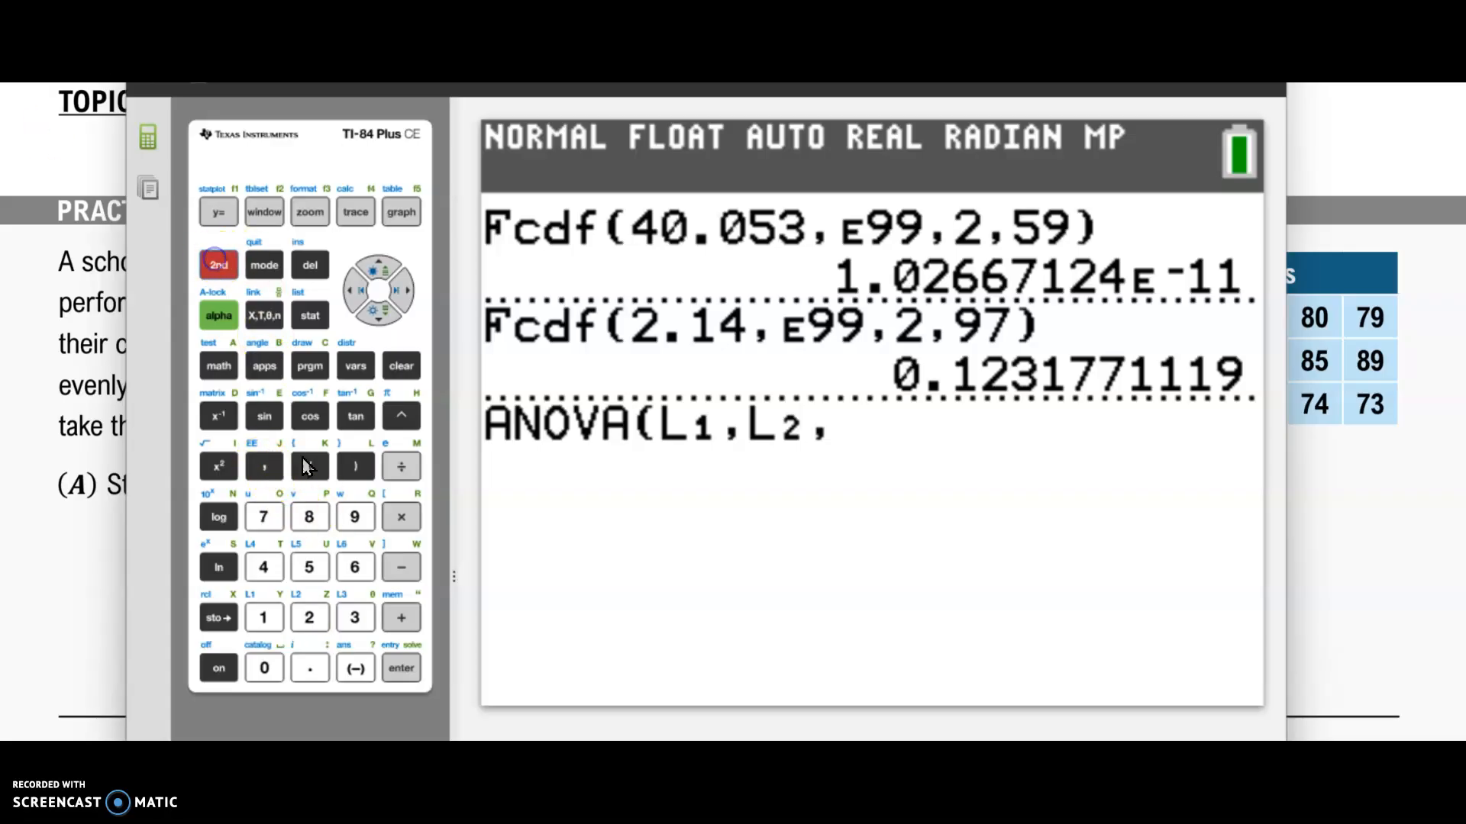
{"action": "left_click", "coordinate": [354, 618]}
{"action": "left_click", "coordinate": [355, 467]}
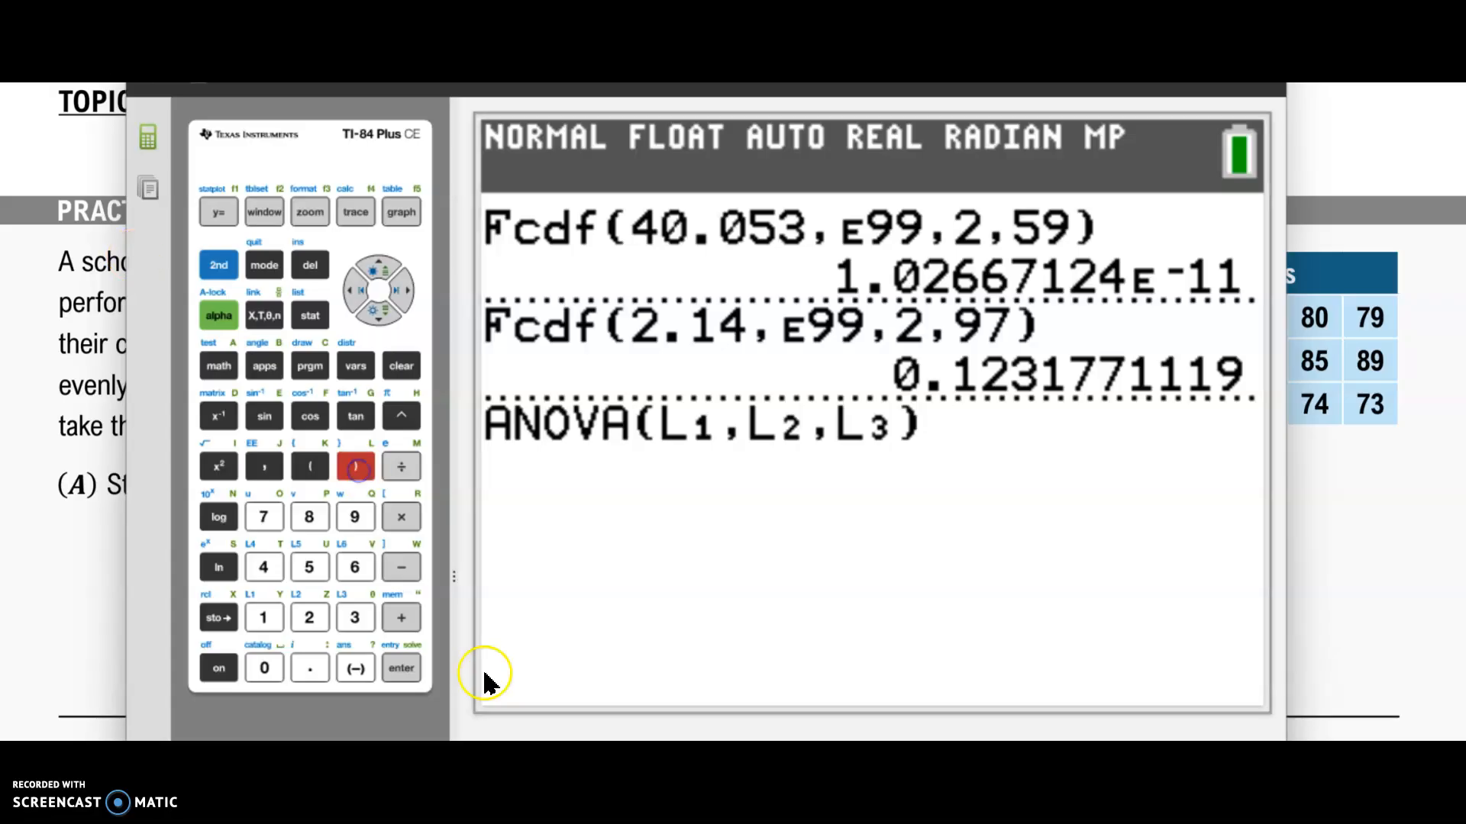
{"action": "left_click", "coordinate": [402, 672]}
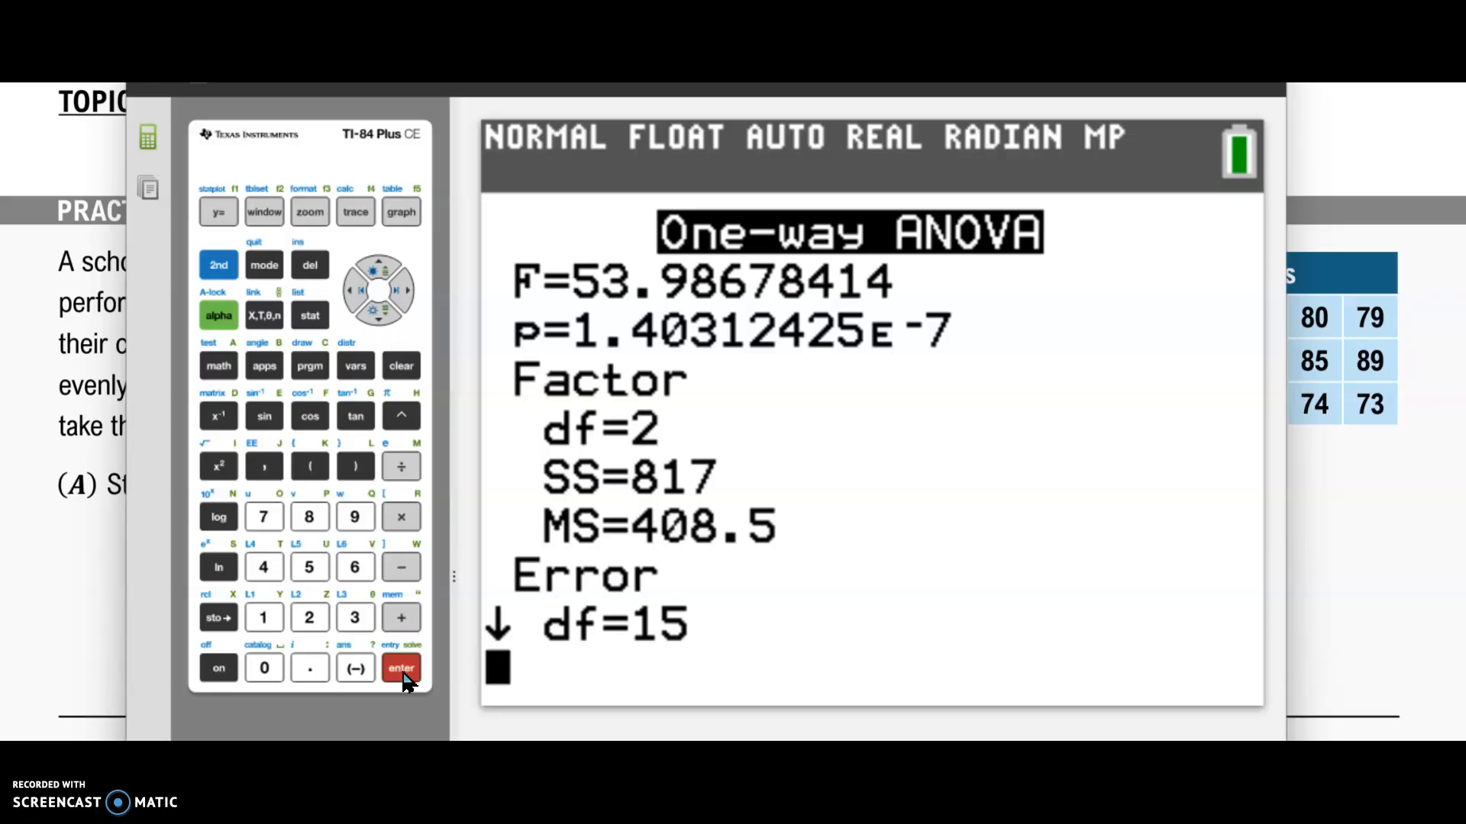
{"action": "key", "text": "Up"}
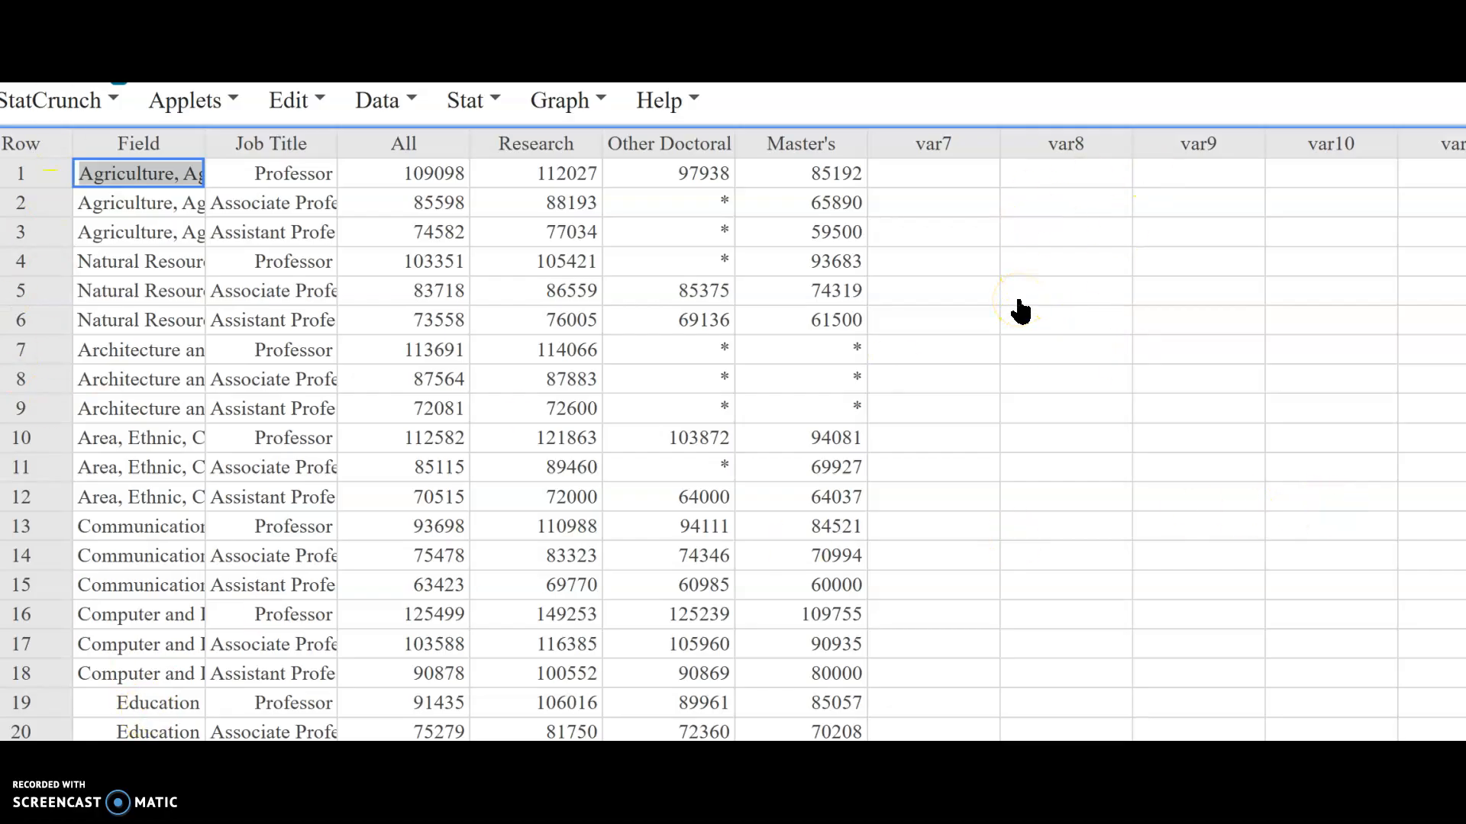
Step: Create horizontal boxplots of the Research, Other Doctoral and Master's salary columns, then close the graph window
{"action": "scroll", "coordinate": [1021, 311], "scroll_direction": "down", "scroll_amount": 20}
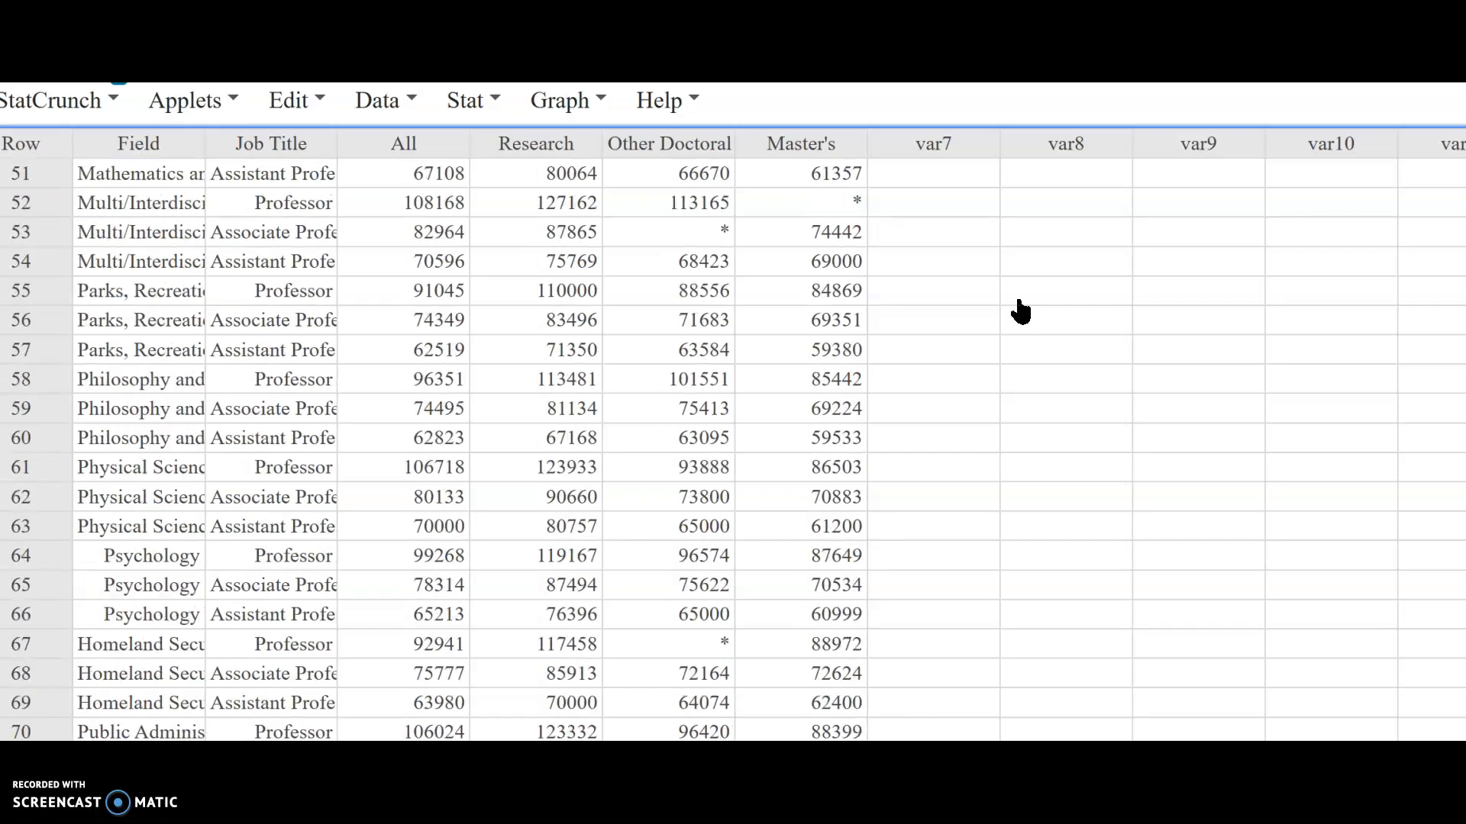
{"action": "scroll", "coordinate": [1020, 311], "scroll_direction": "up", "scroll_amount": 12}
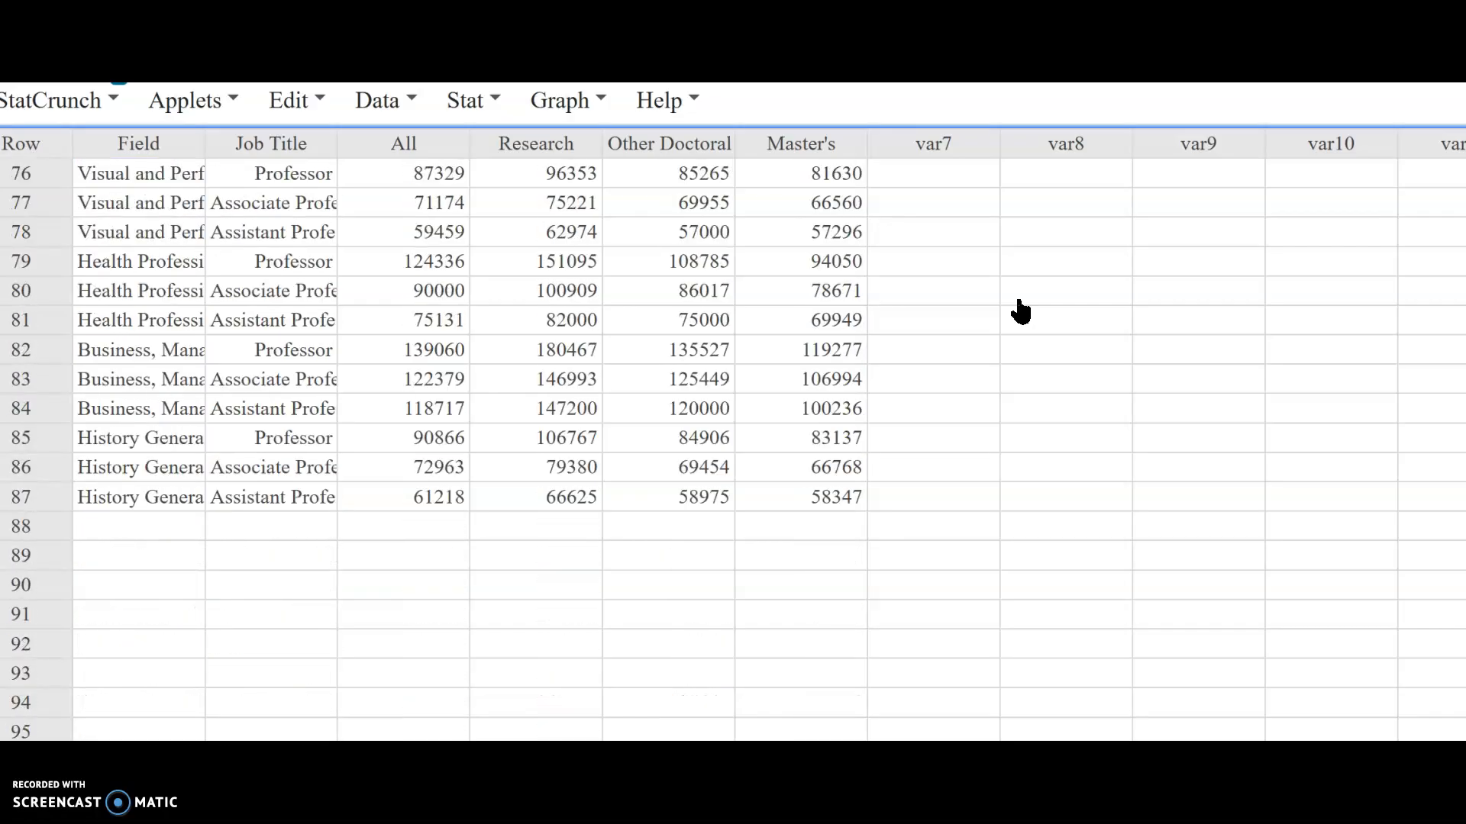
{"action": "scroll", "coordinate": [1020, 311], "scroll_direction": "down", "scroll_amount": 2}
{"action": "scroll", "coordinate": [1021, 311], "scroll_direction": "down", "scroll_amount": 1}
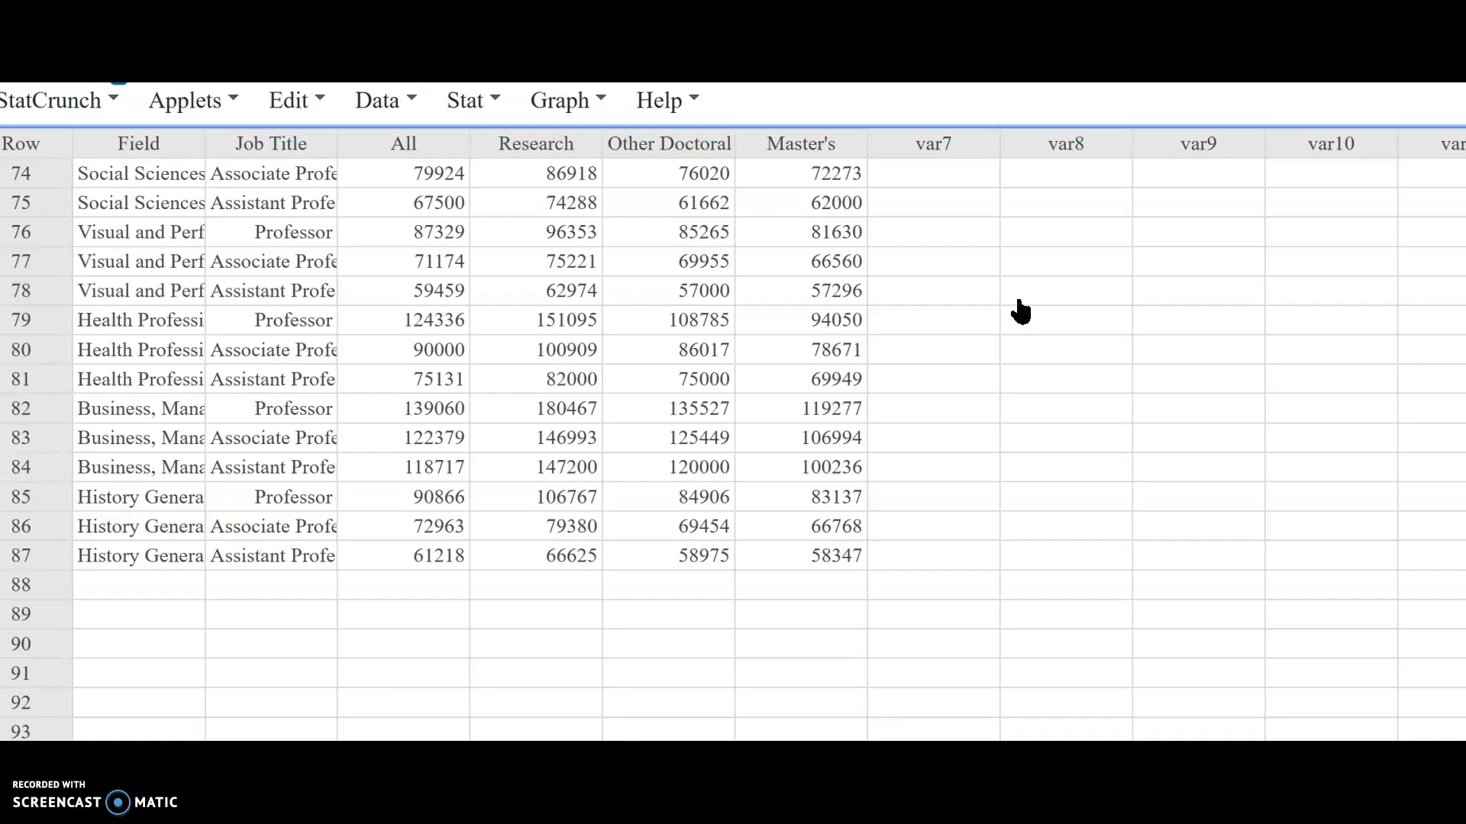
{"action": "scroll", "coordinate": [1021, 311], "scroll_direction": "up", "scroll_amount": 20}
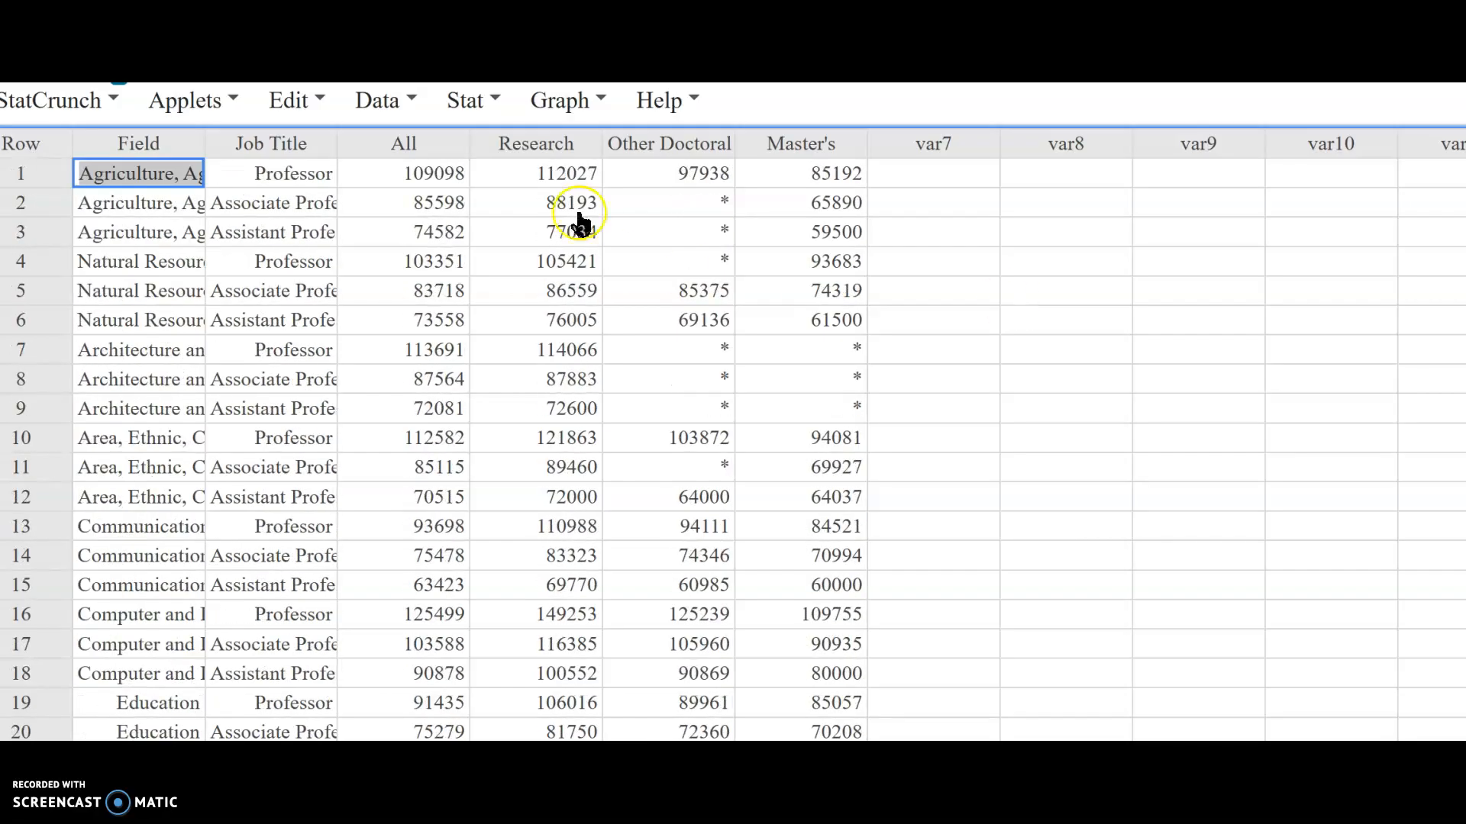
{"action": "left_click", "coordinate": [492, 115]}
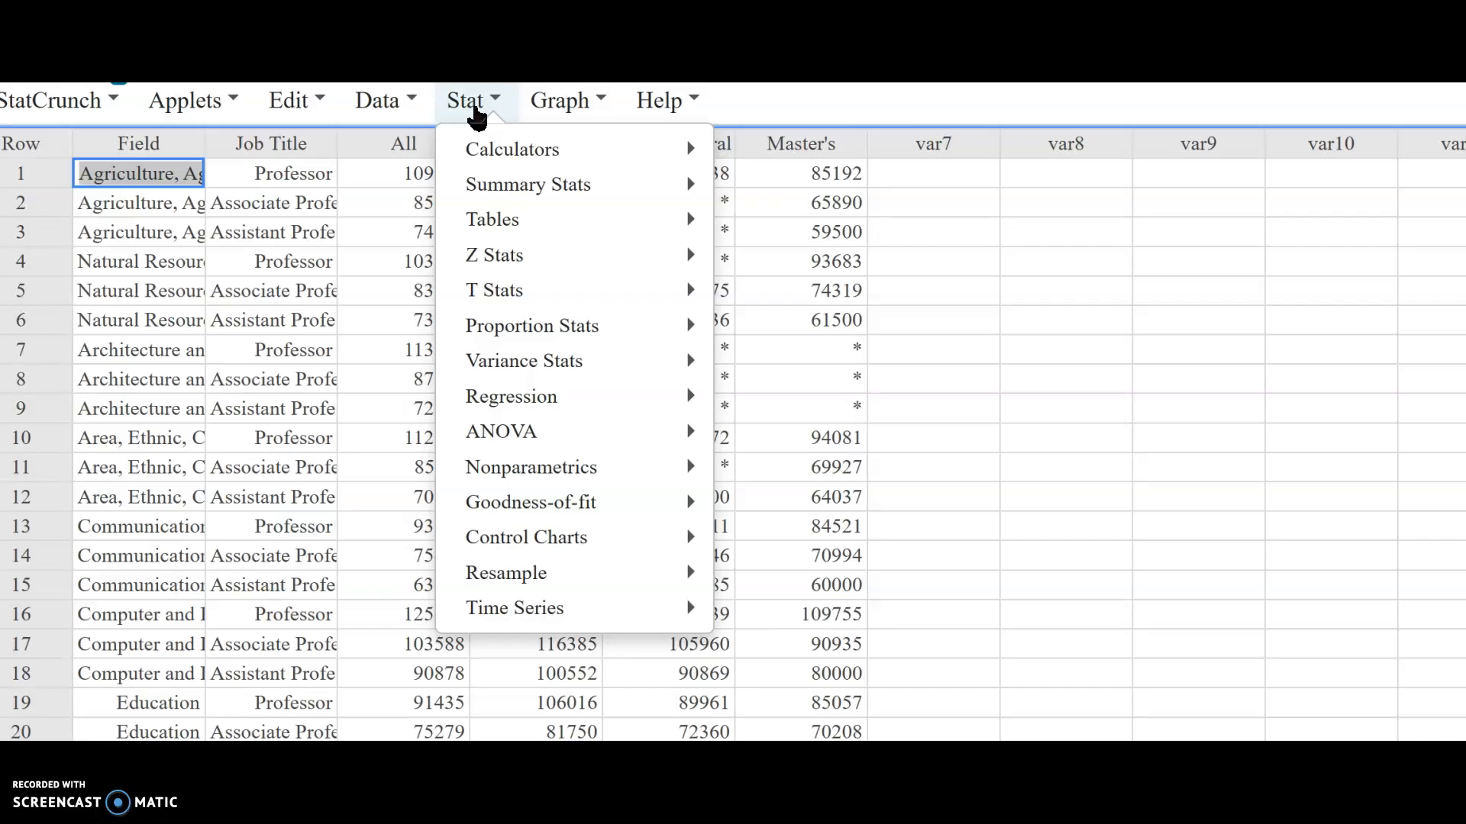
{"action": "left_click", "coordinate": [557, 109]}
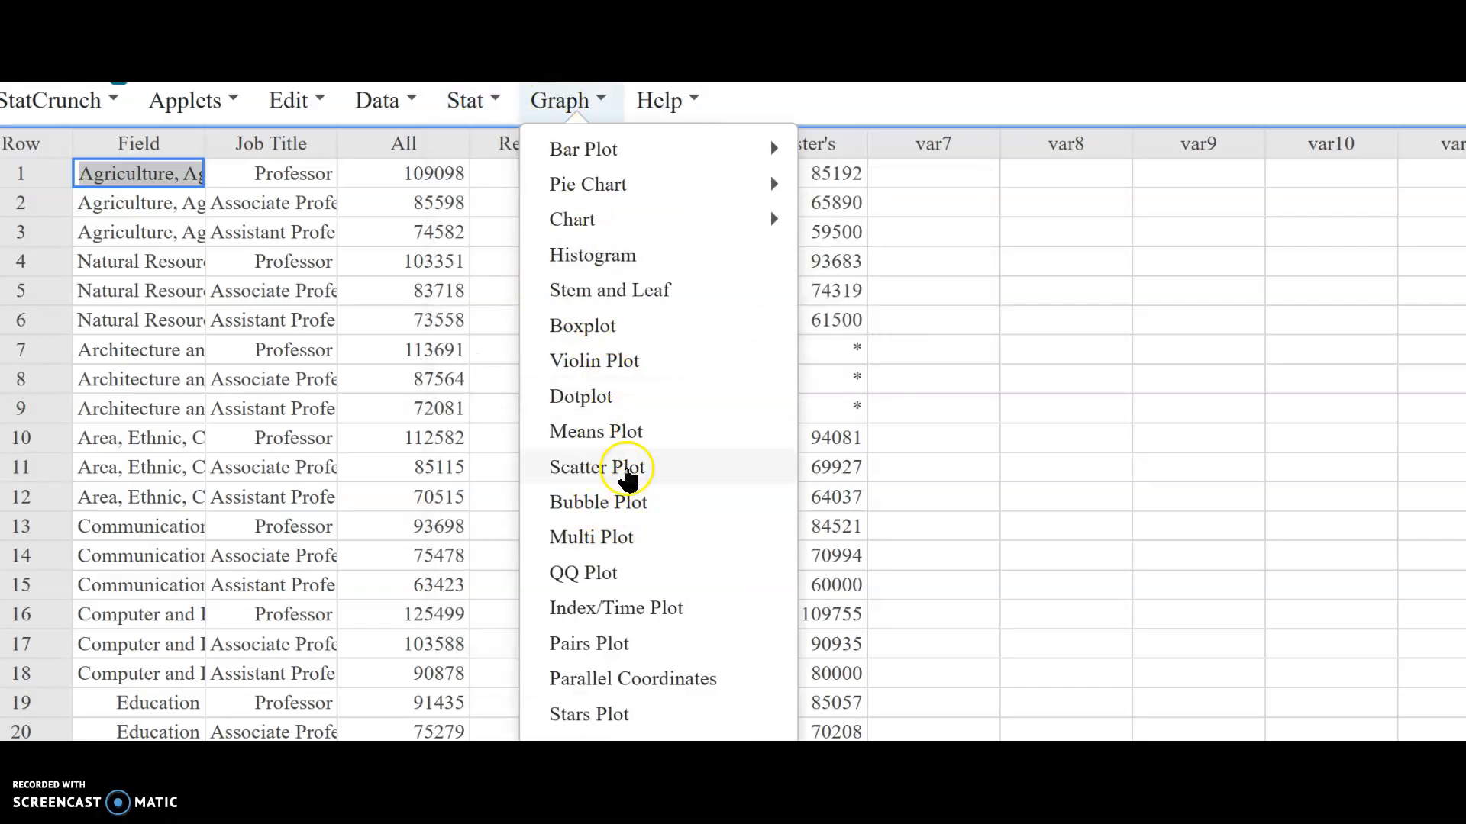
{"action": "left_click", "coordinate": [603, 327]}
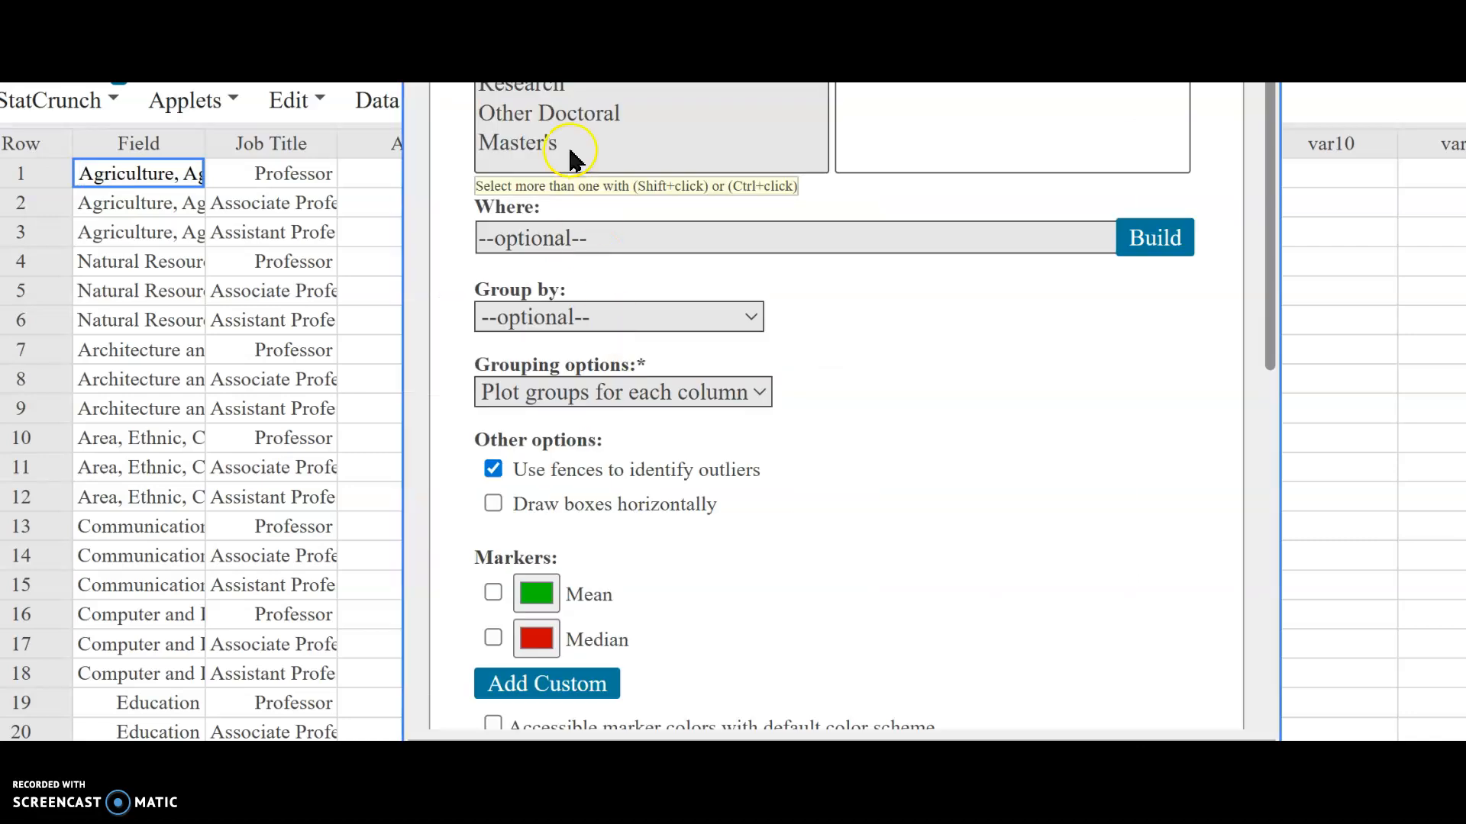
{"action": "left_click", "coordinate": [551, 90]}
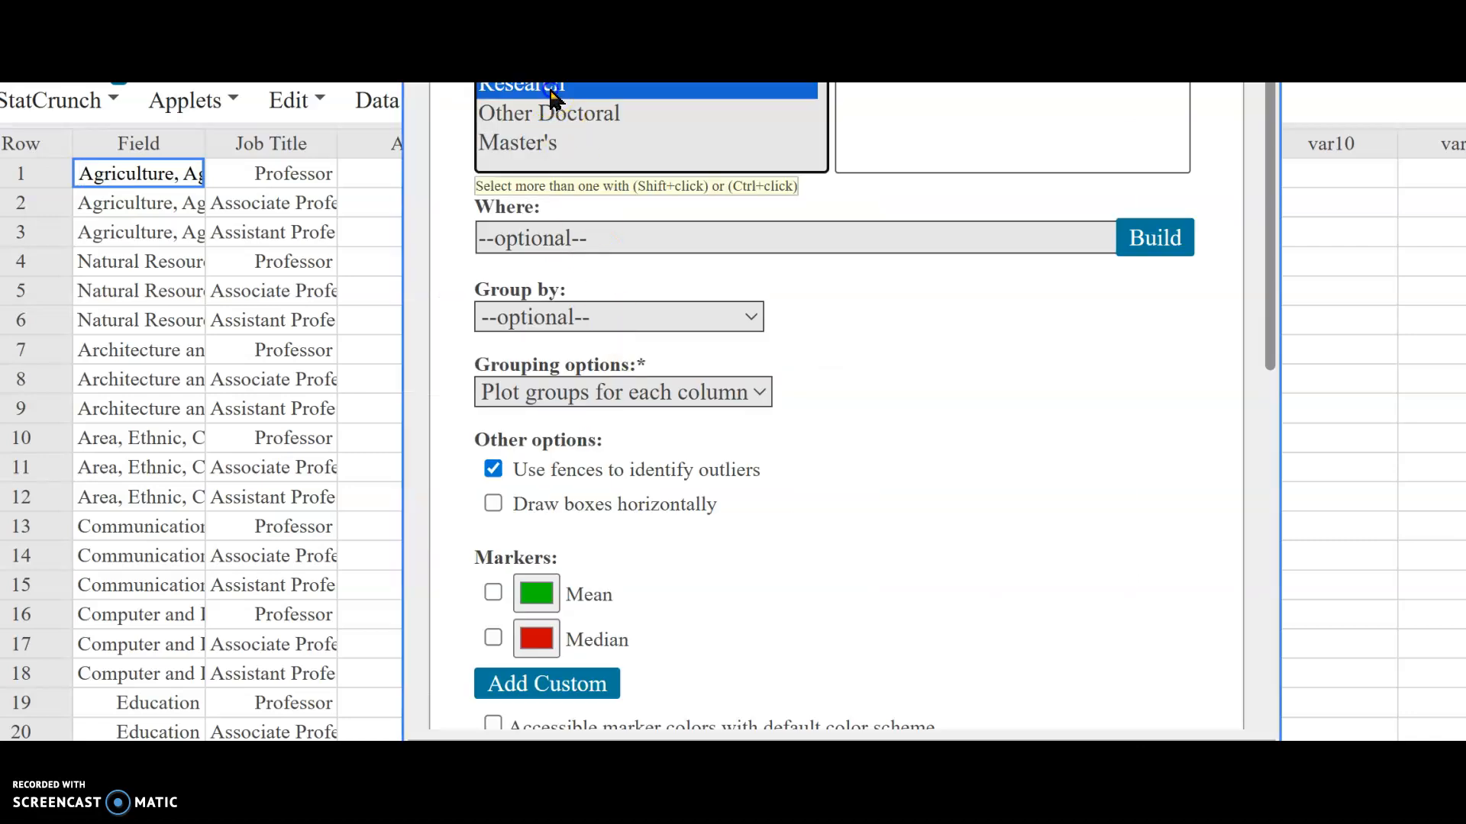
{"action": "left_click", "coordinate": [548, 145], "text": "shift"}
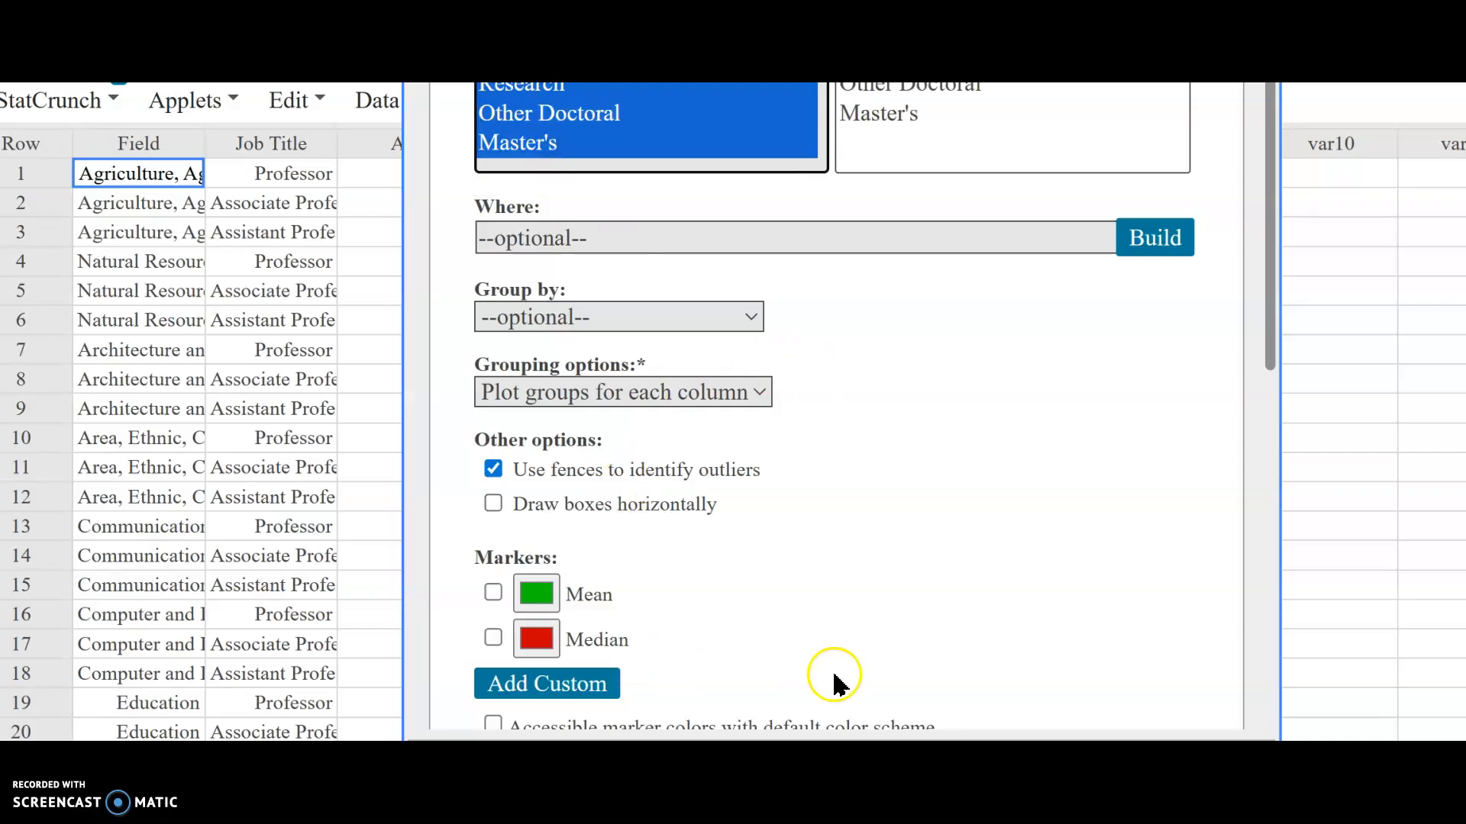
{"action": "left_click", "coordinate": [494, 505]}
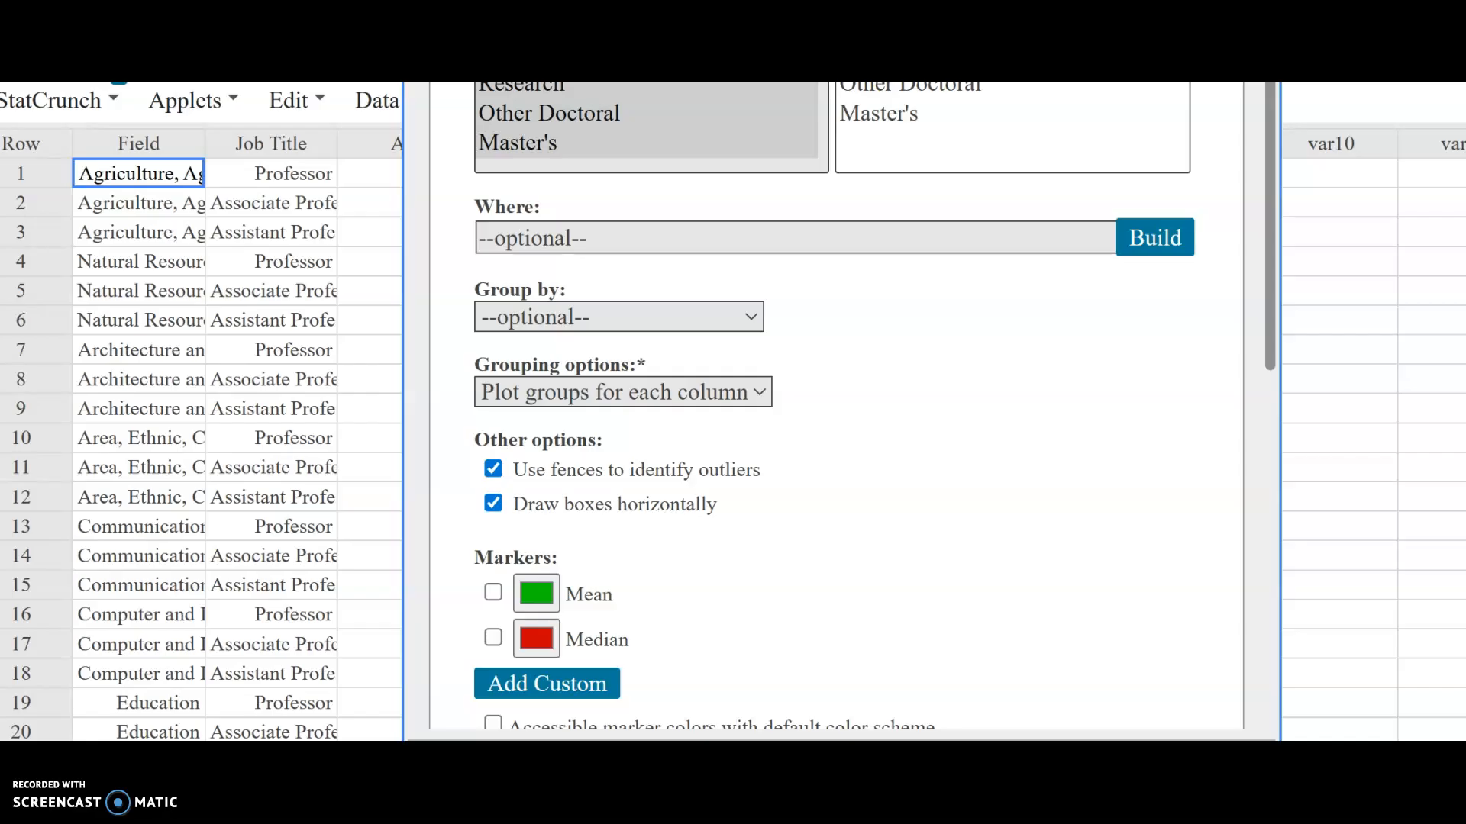
{"action": "right_click", "coordinate": [1172, 601]}
{"action": "left_click", "coordinate": [1176, 601]}
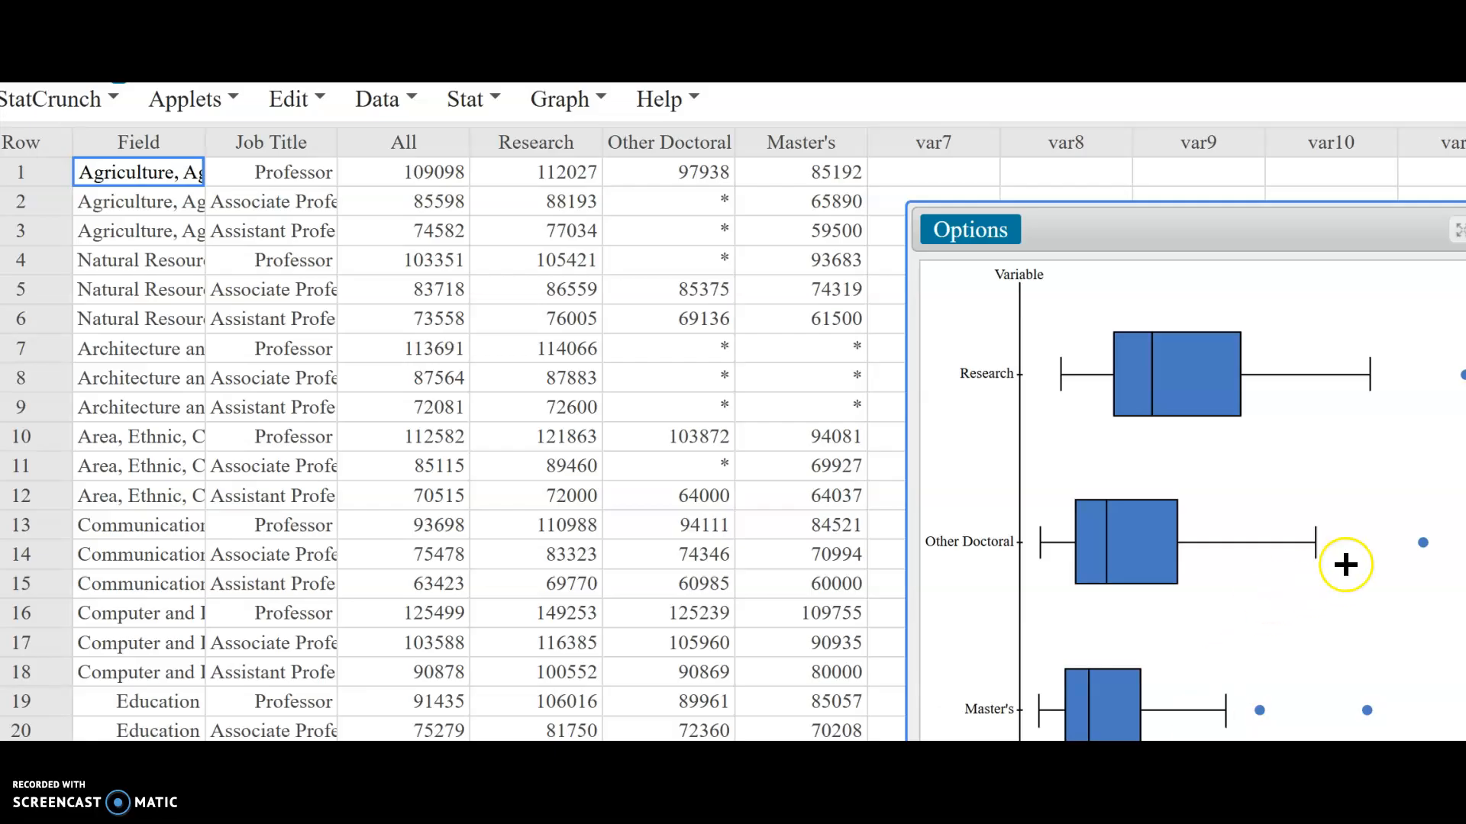
{"action": "left_click_drag", "start_coordinate": [1318, 222], "coordinate": [1106, 99]}
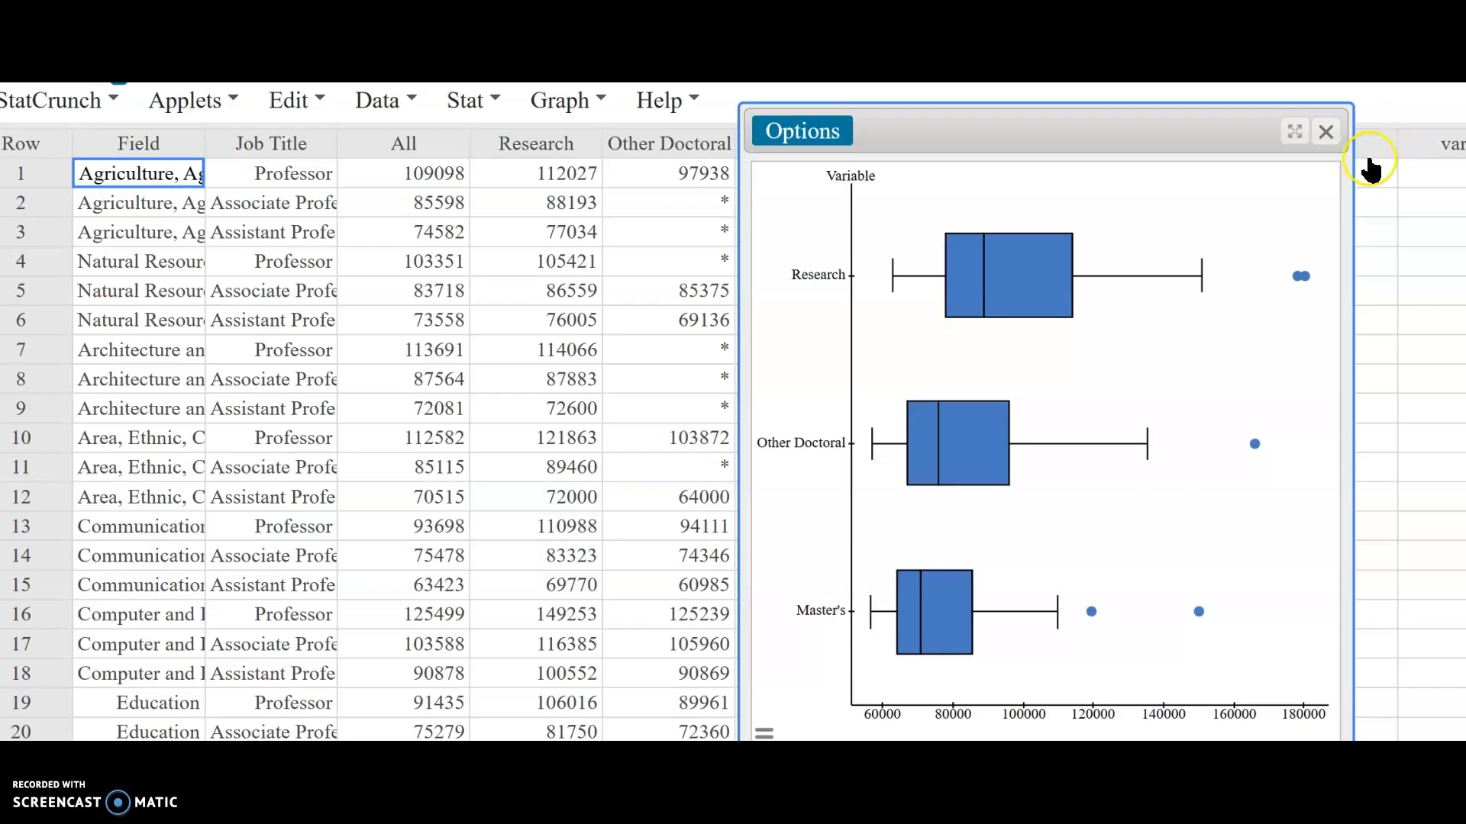
{"action": "left_click", "coordinate": [1324, 133]}
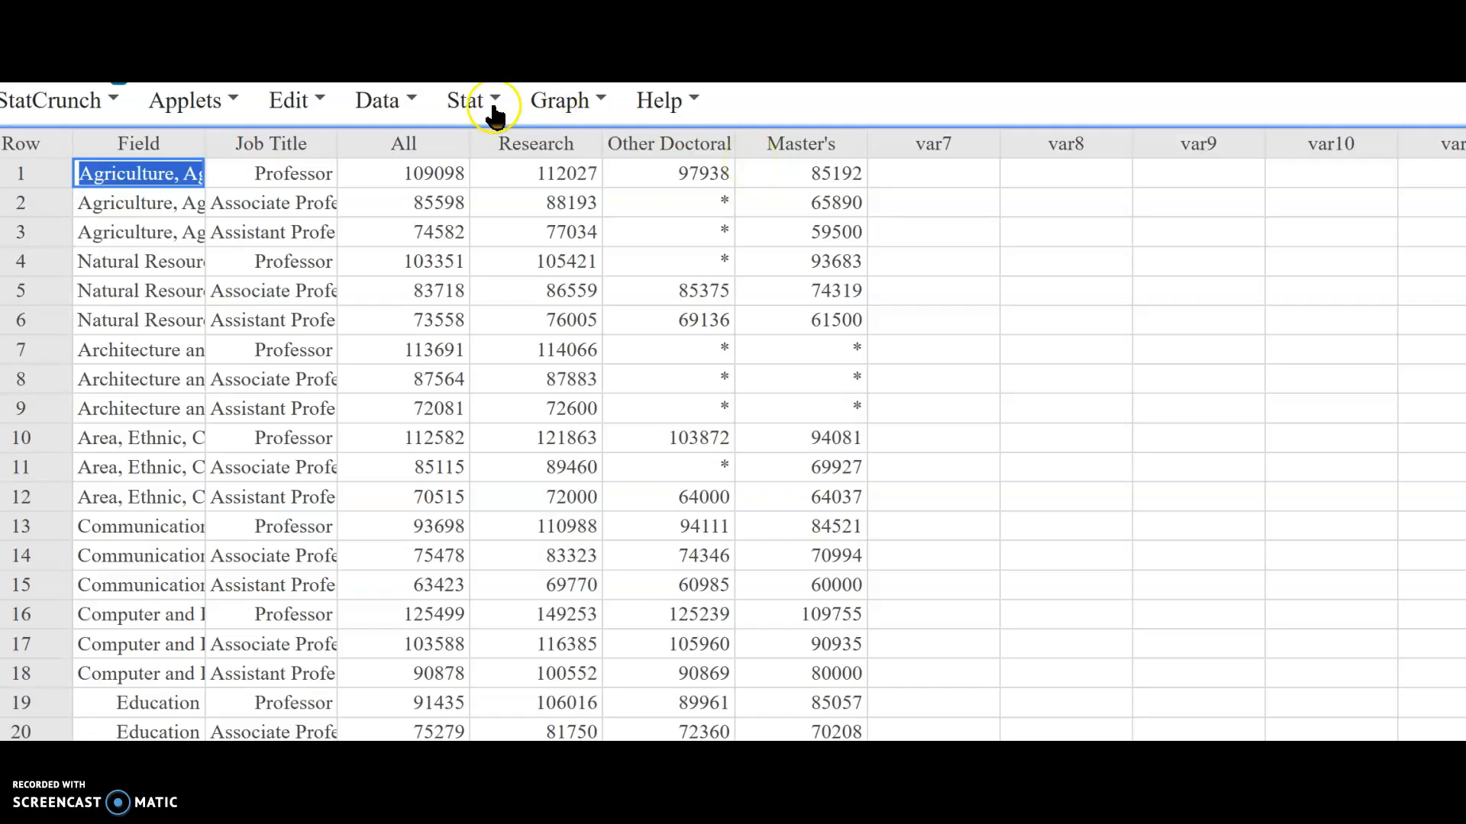
Step: Create QQ plots of the Research, Other Doctoral and Master's columns
{"action": "left_click", "coordinate": [467, 103]}
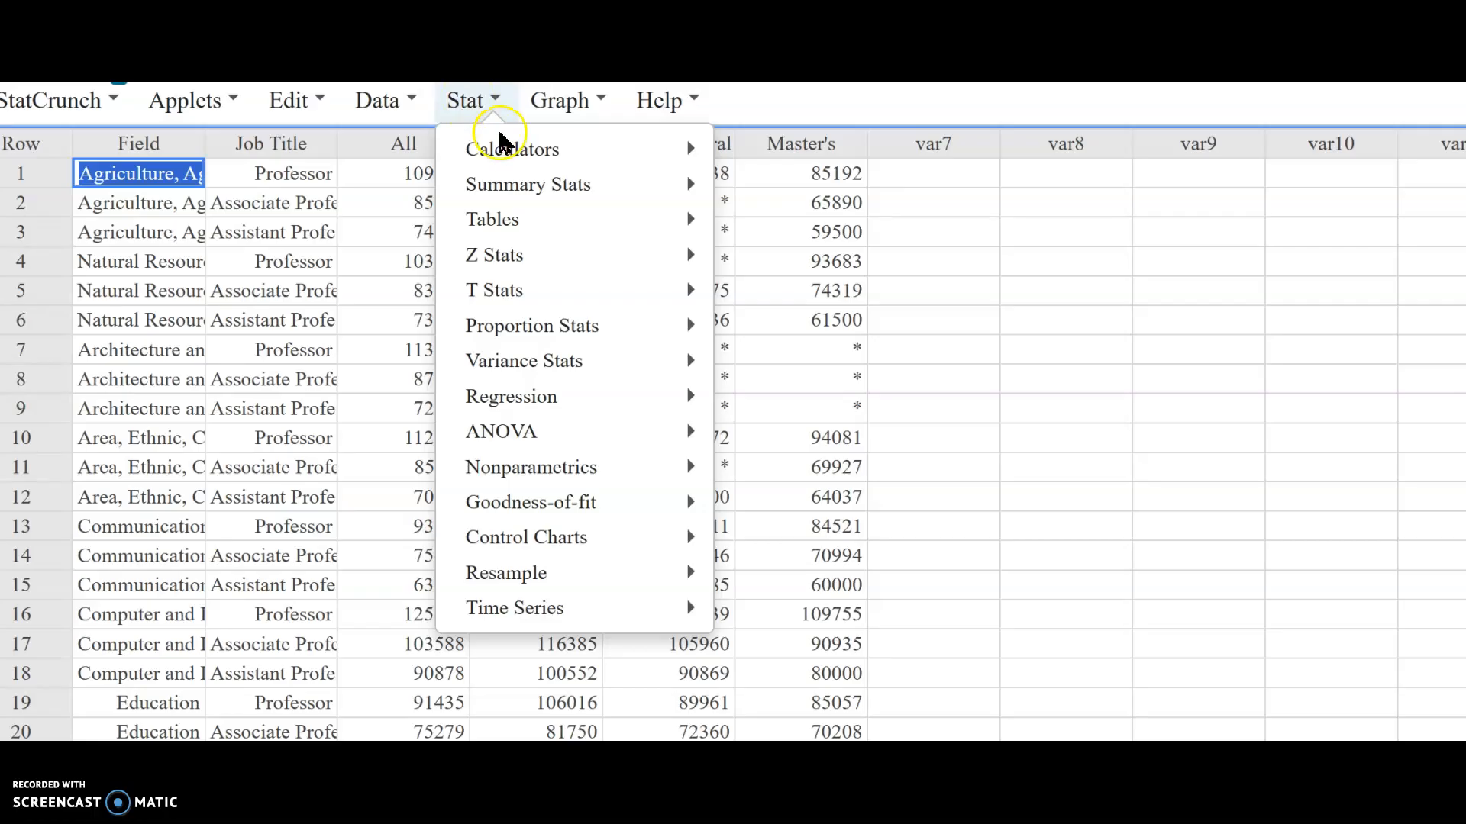
{"action": "mouse_move", "coordinate": [521, 454]}
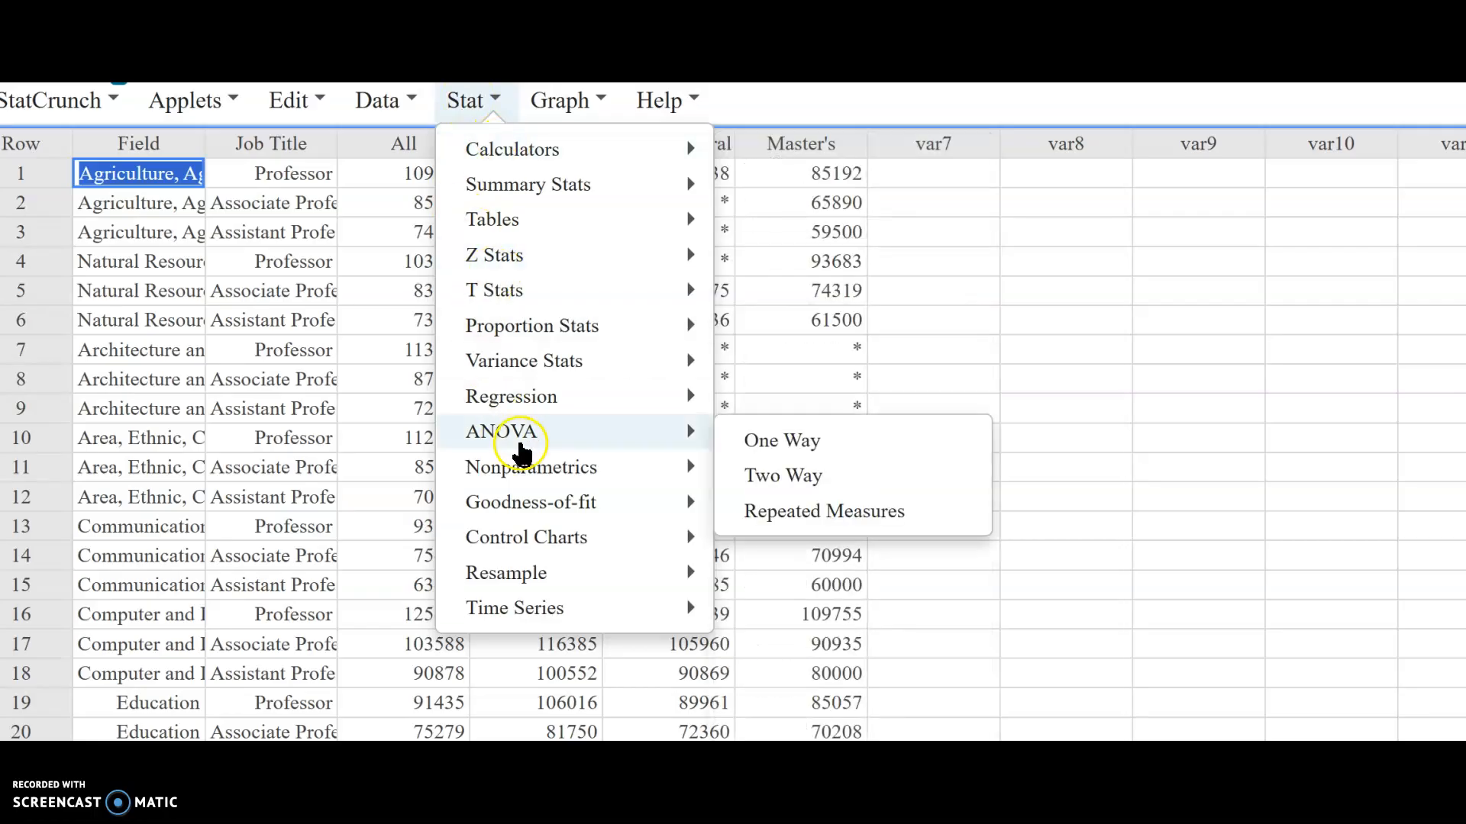
{"action": "left_click", "coordinate": [559, 114]}
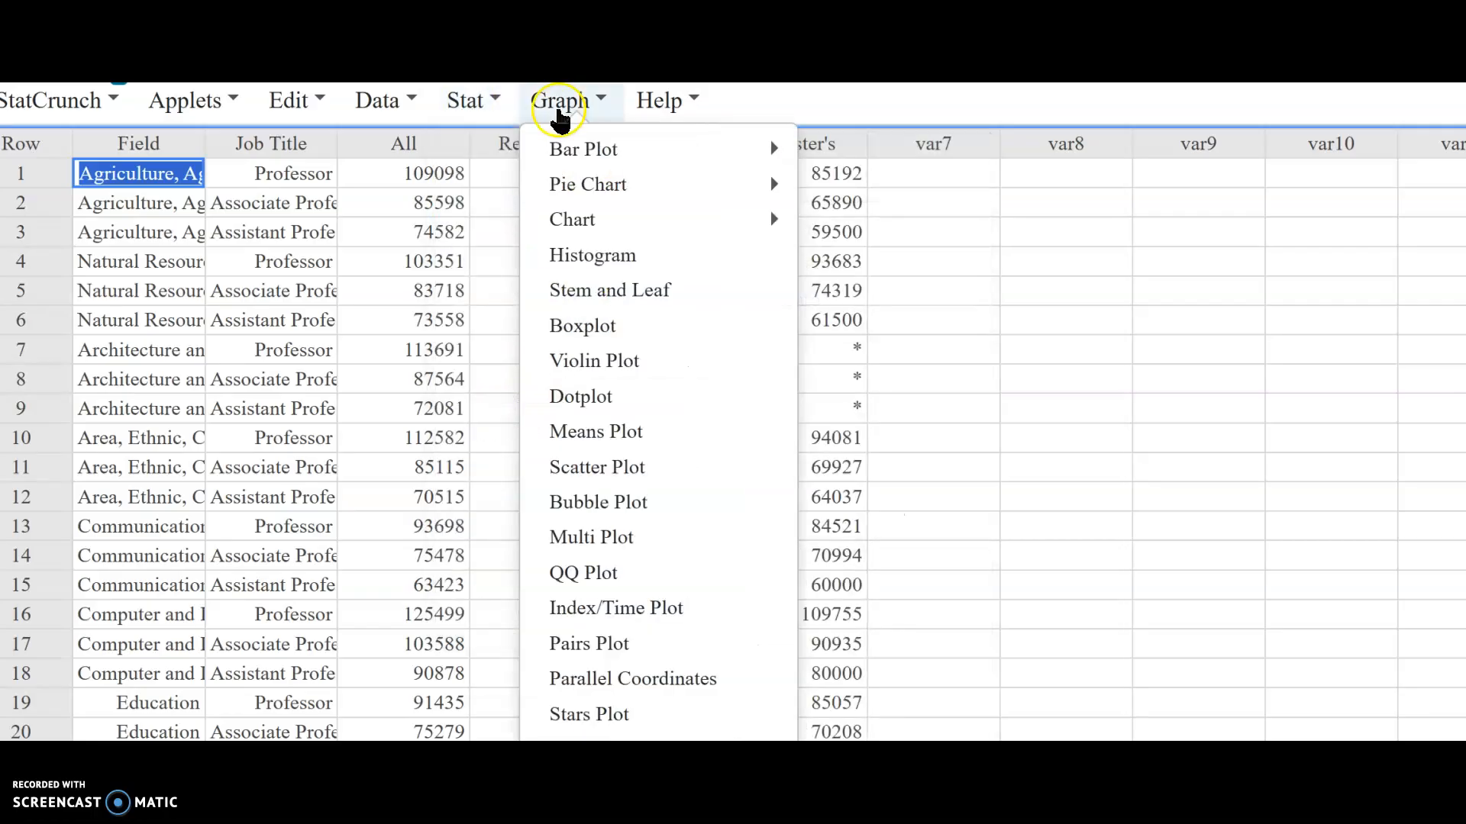
{"action": "left_click", "coordinate": [607, 570]}
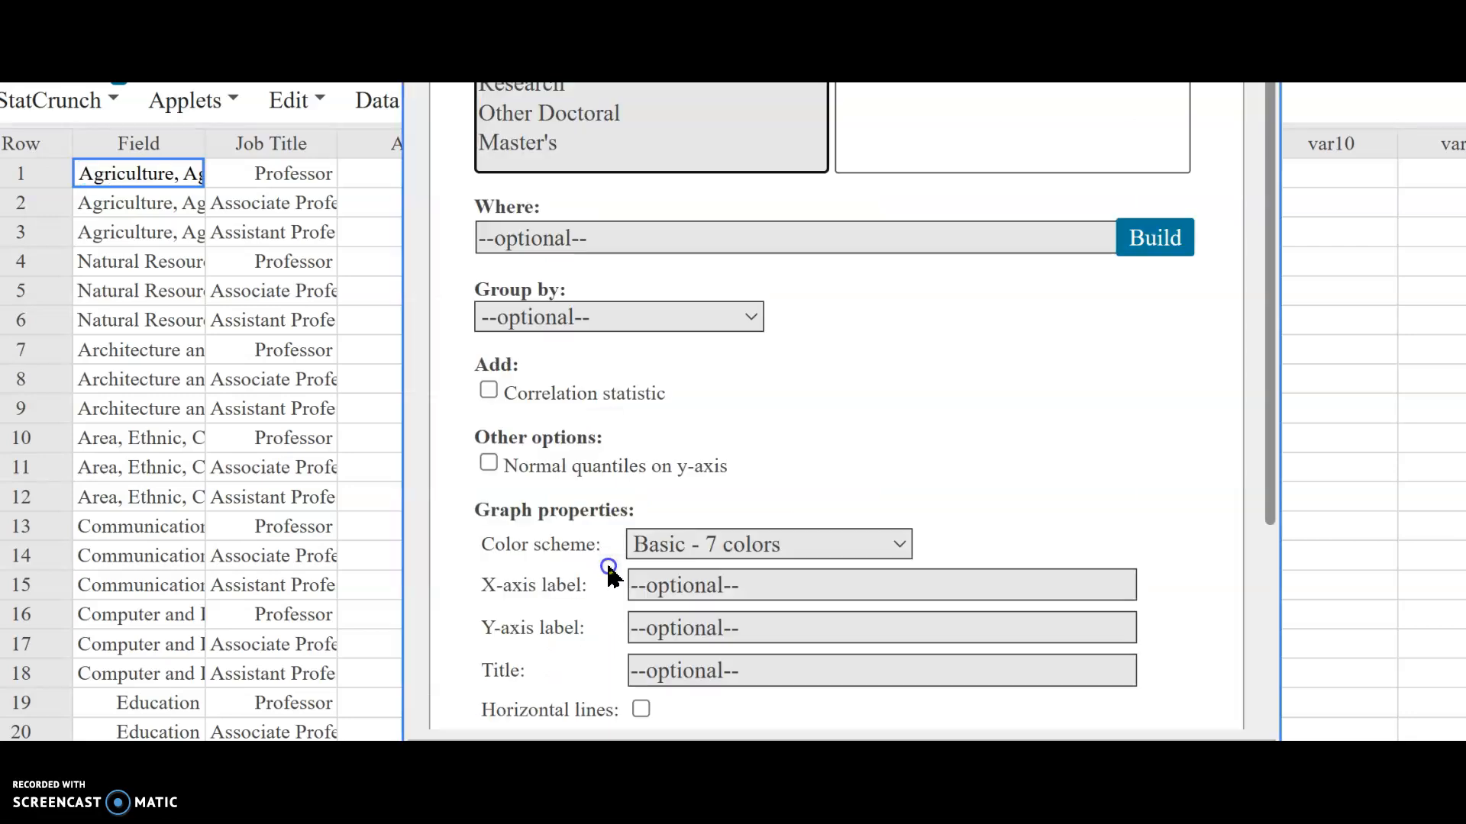
{"action": "left_click", "coordinate": [583, 90]}
{"action": "left_click", "coordinate": [578, 145], "text": "shift"}
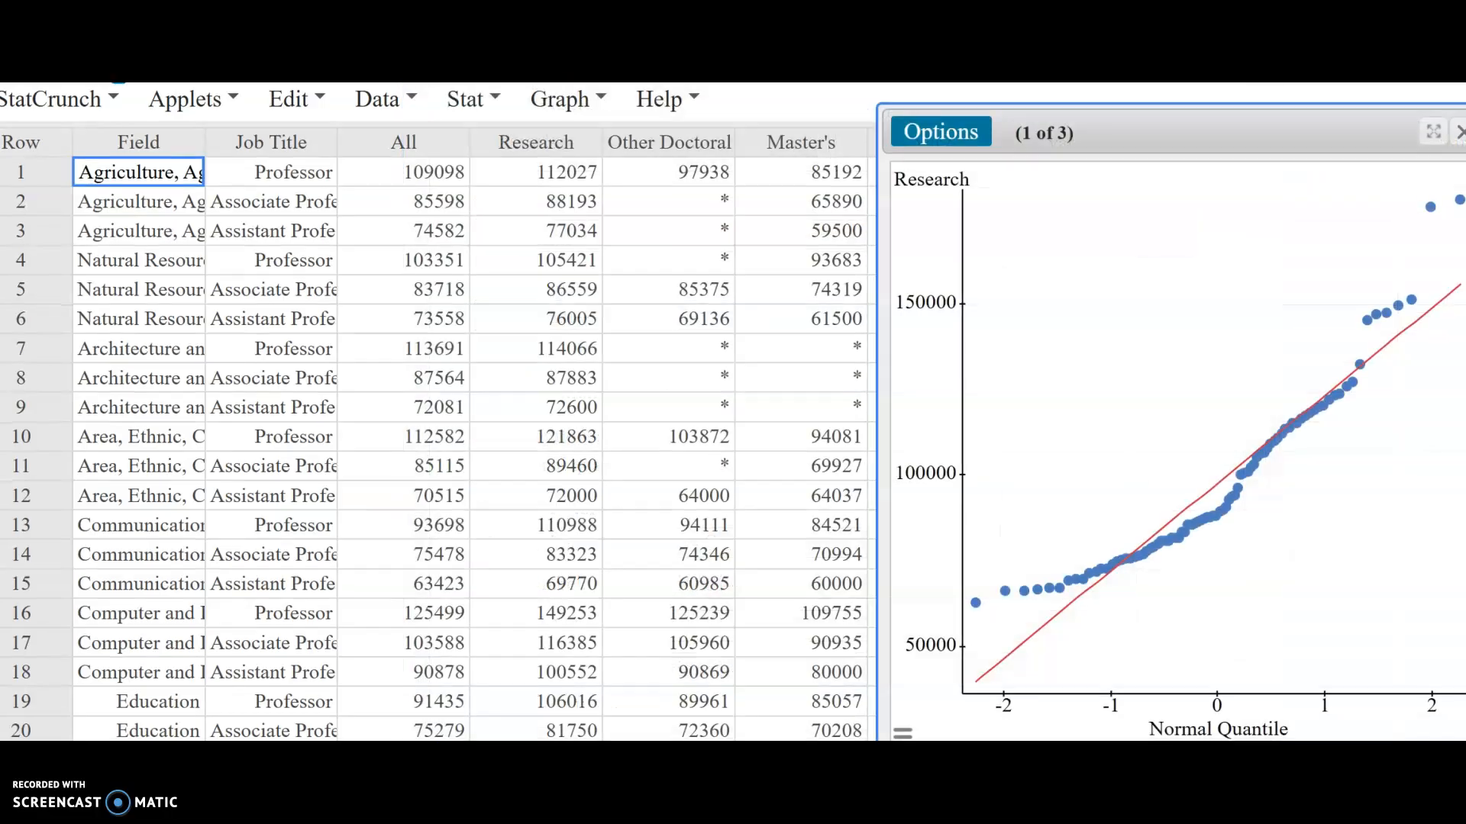
{"action": "left_click_drag", "start_coordinate": [1275, 120], "coordinate": [1089, 94]}
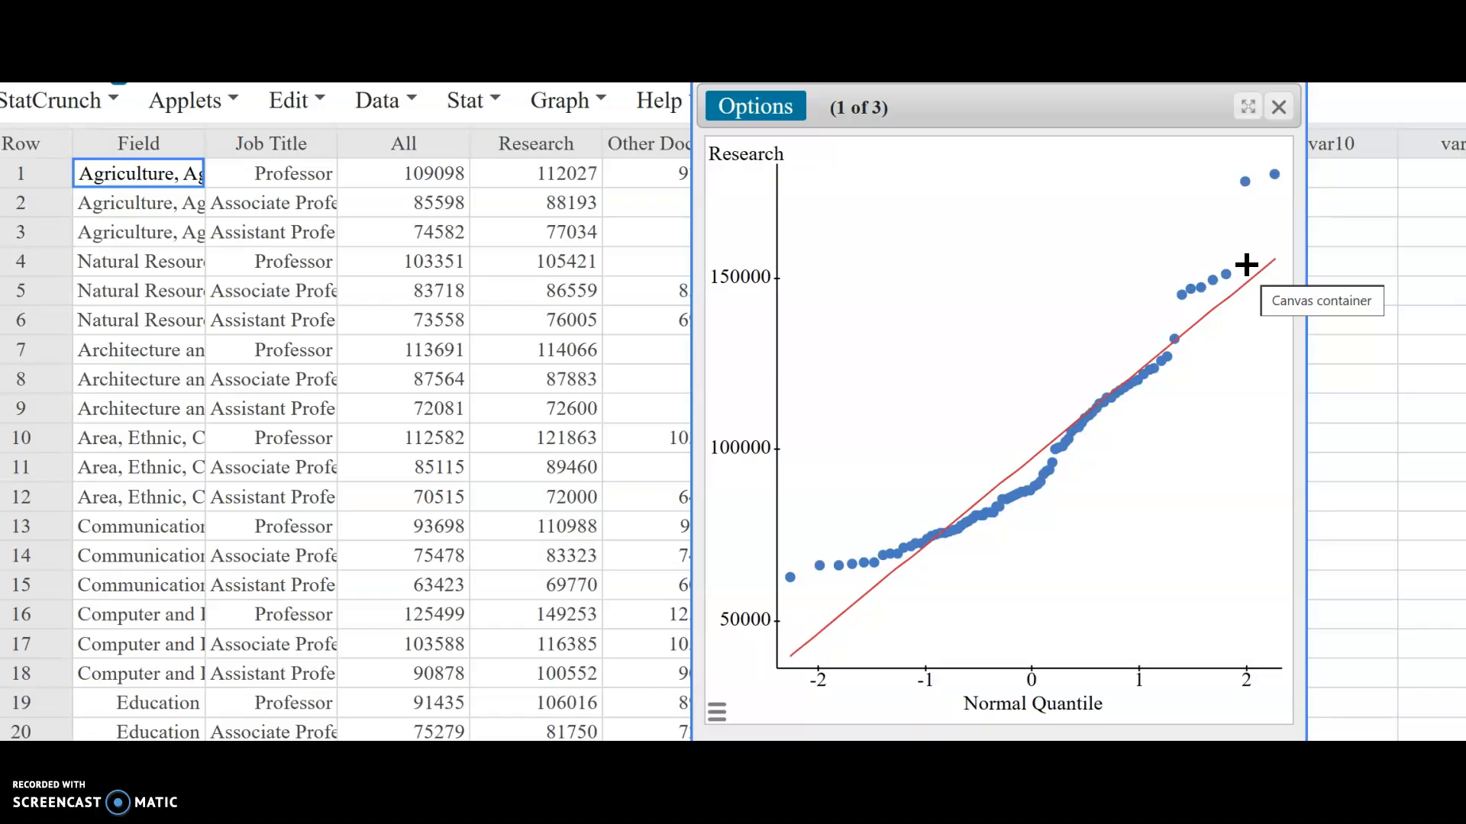
Step: Highlight points near the upper end of the Research QQ plot and page through all three QQ plots before closing them
{"action": "left_click_drag", "start_coordinate": [1247, 265], "coordinate": [1206, 301]}
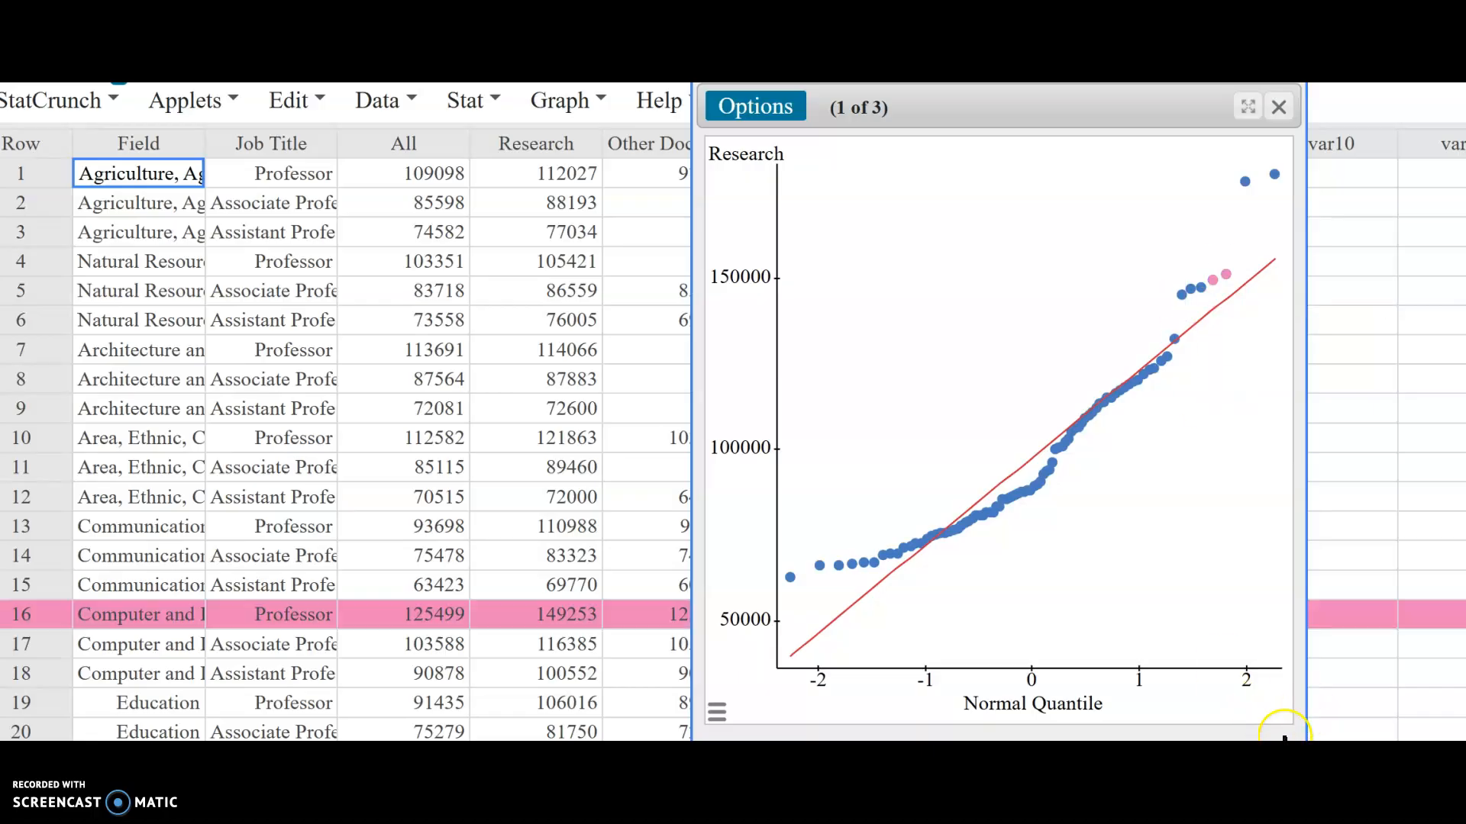
{"action": "left_click", "coordinate": [1279, 741]}
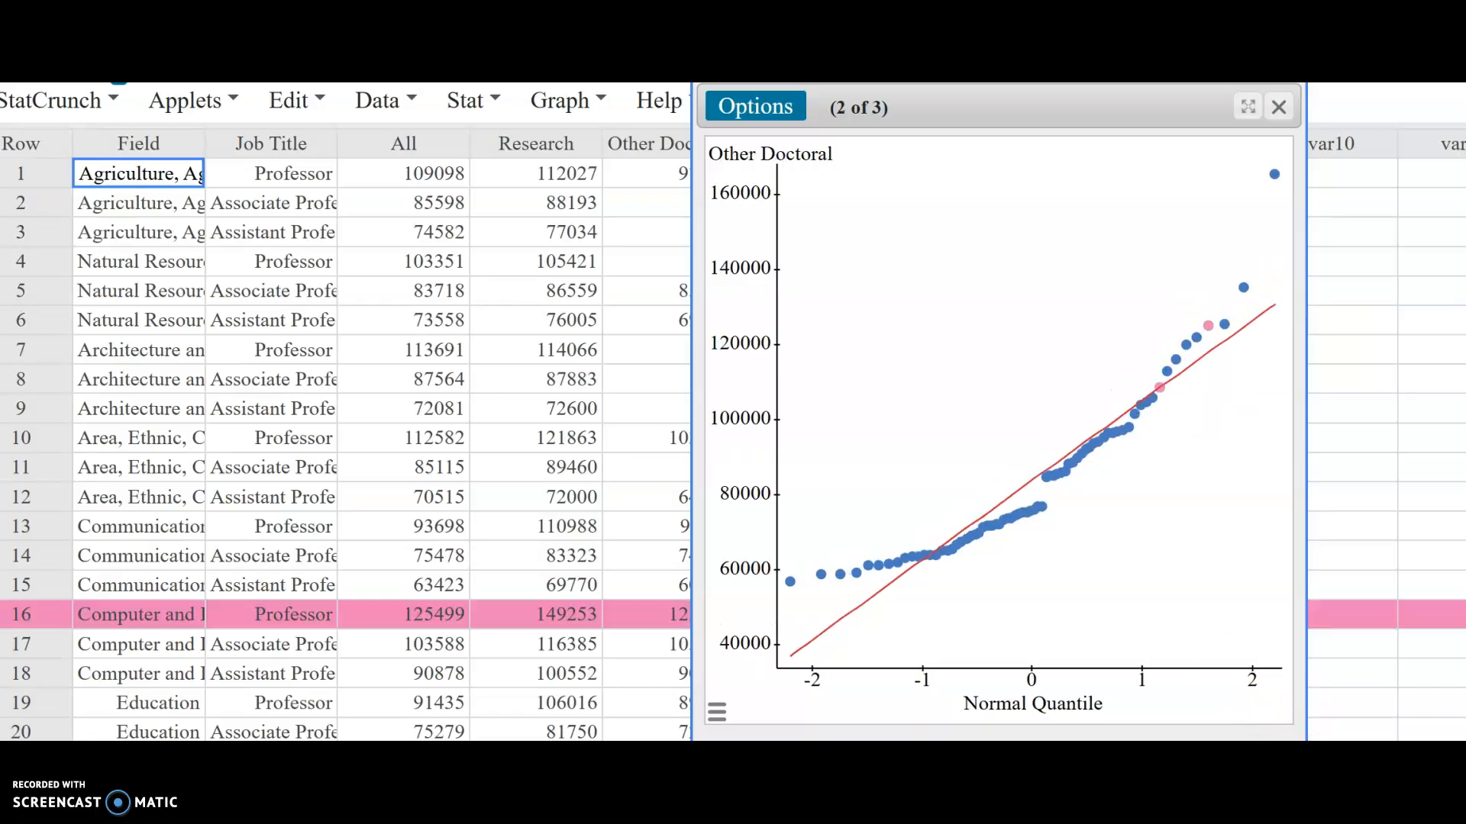
{"action": "left_click", "coordinate": [1279, 740]}
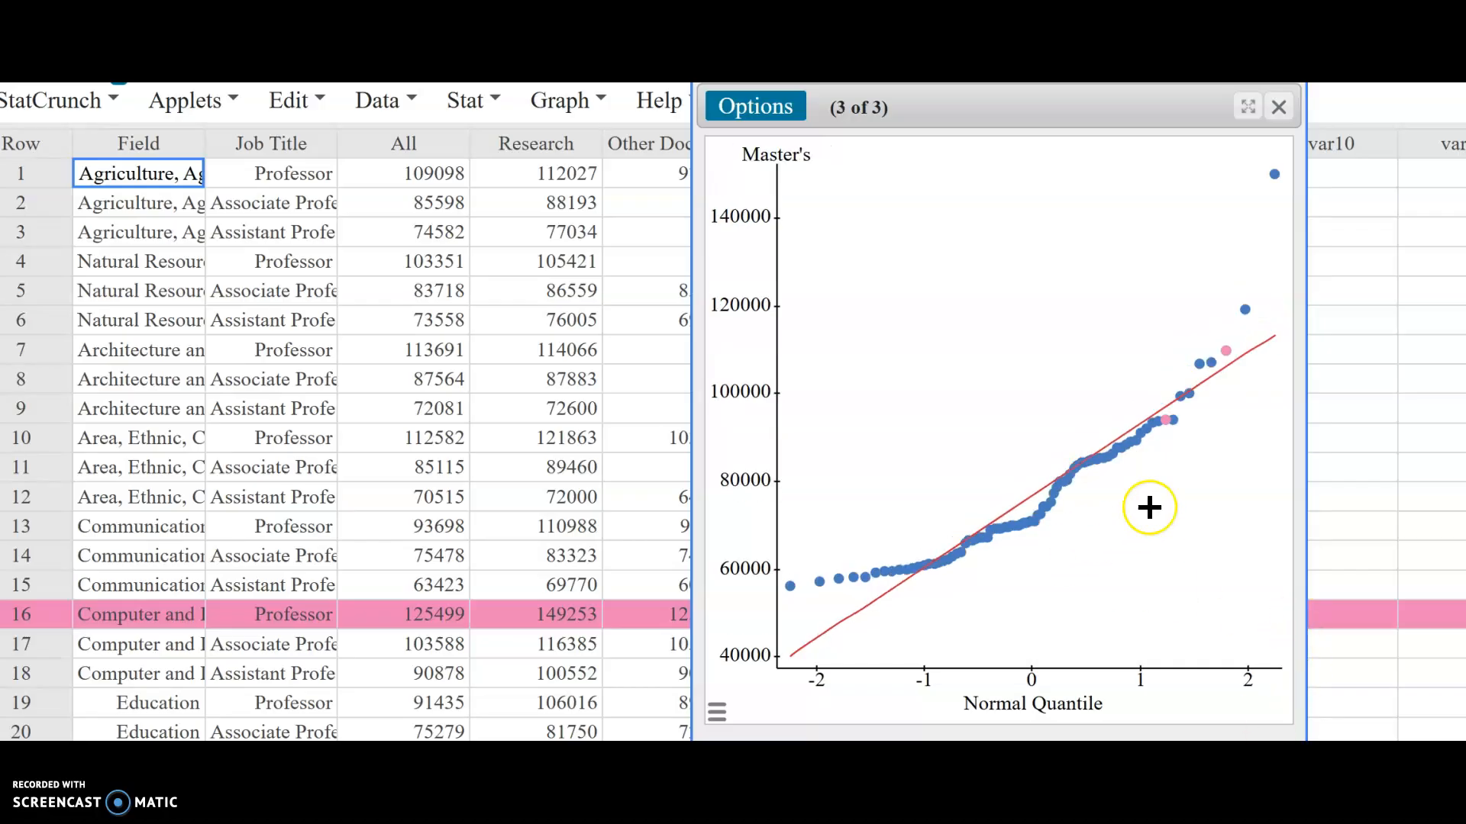
{"action": "left_click", "coordinate": [1281, 109]}
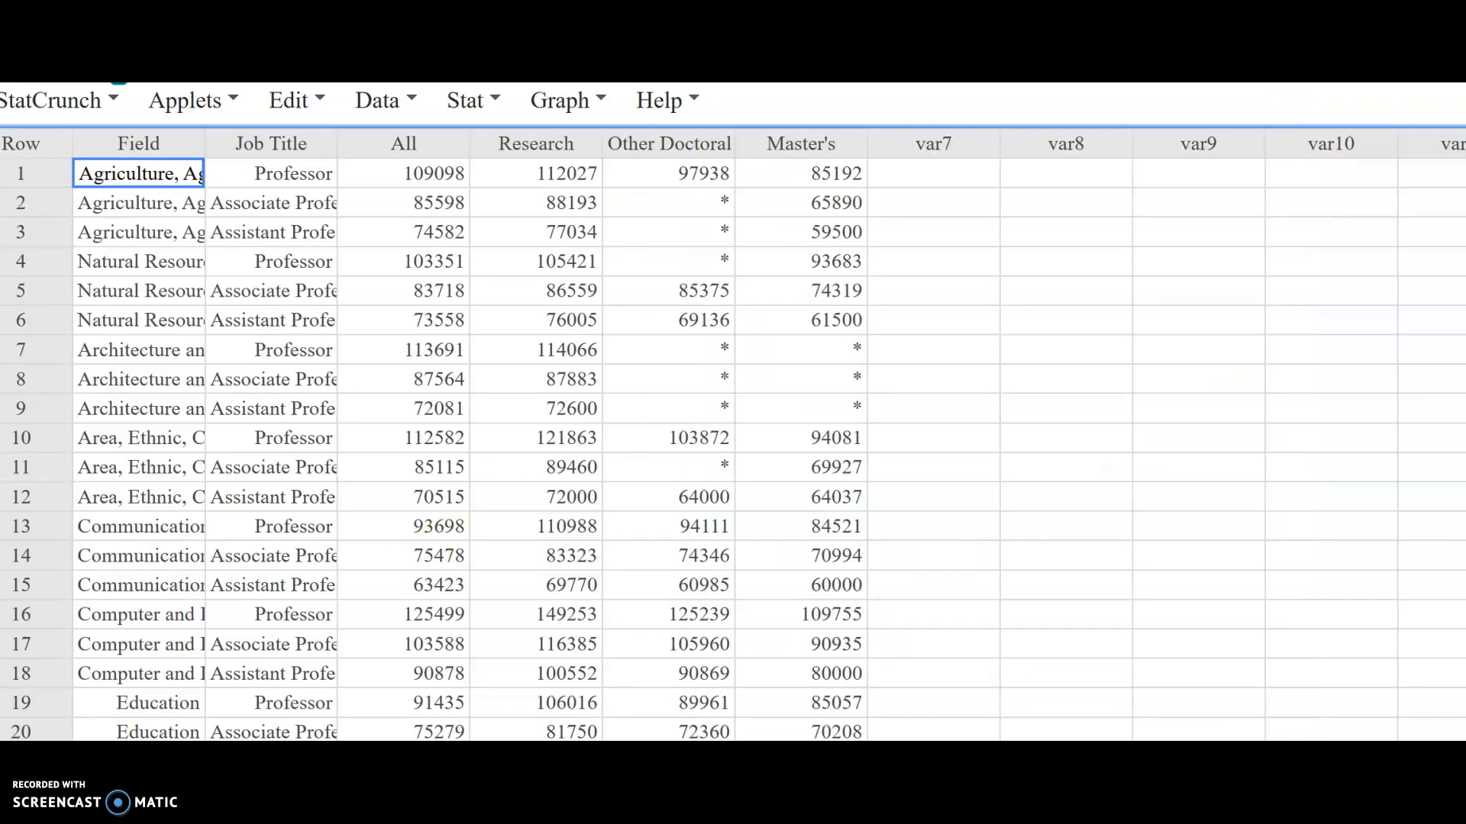
Step: Create histograms of the Research, Other Doctoral and Master's salary columns
{"action": "left_click", "coordinate": [602, 99]}
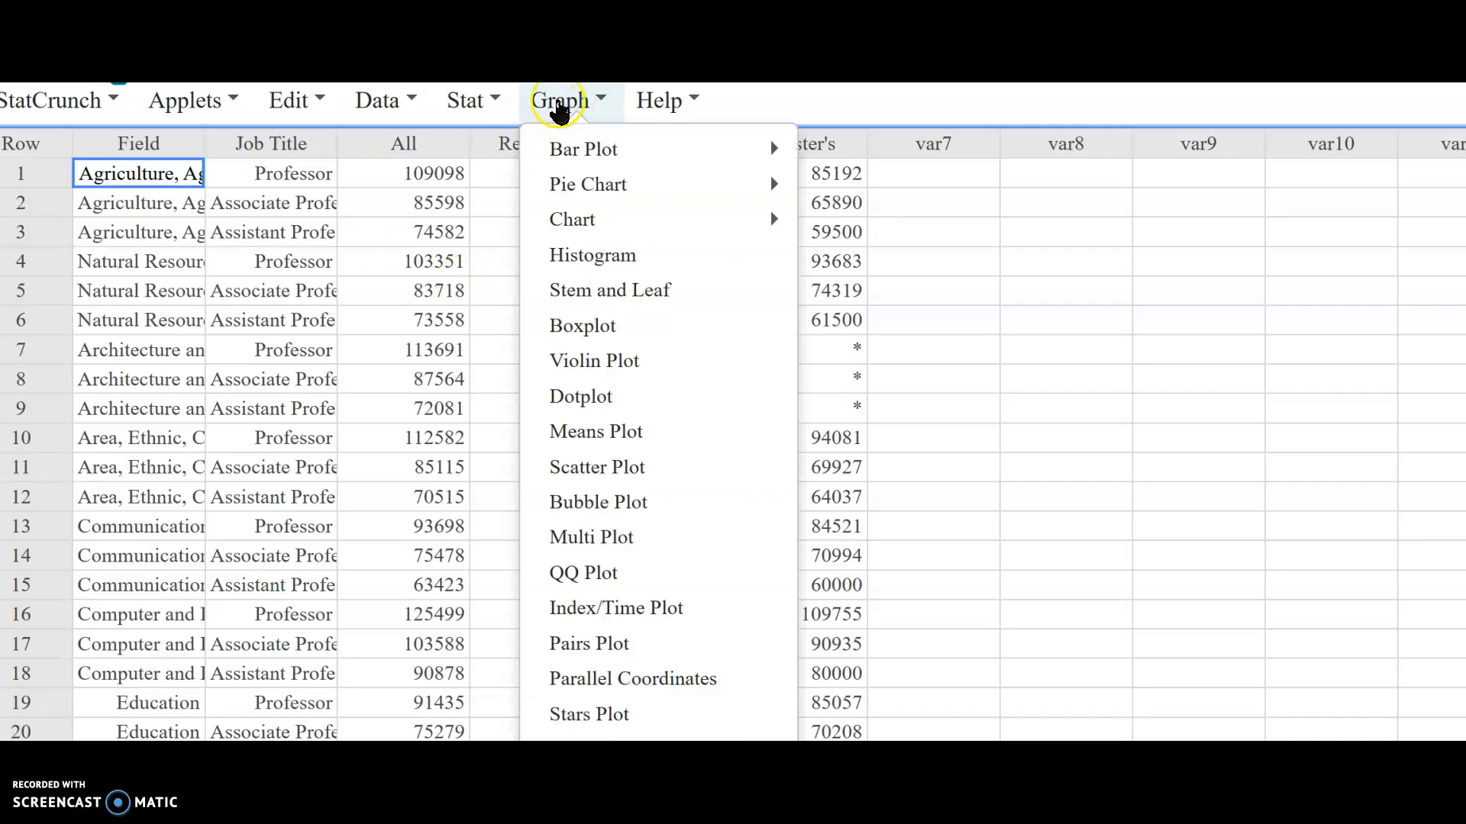
{"action": "left_click", "coordinate": [582, 256]}
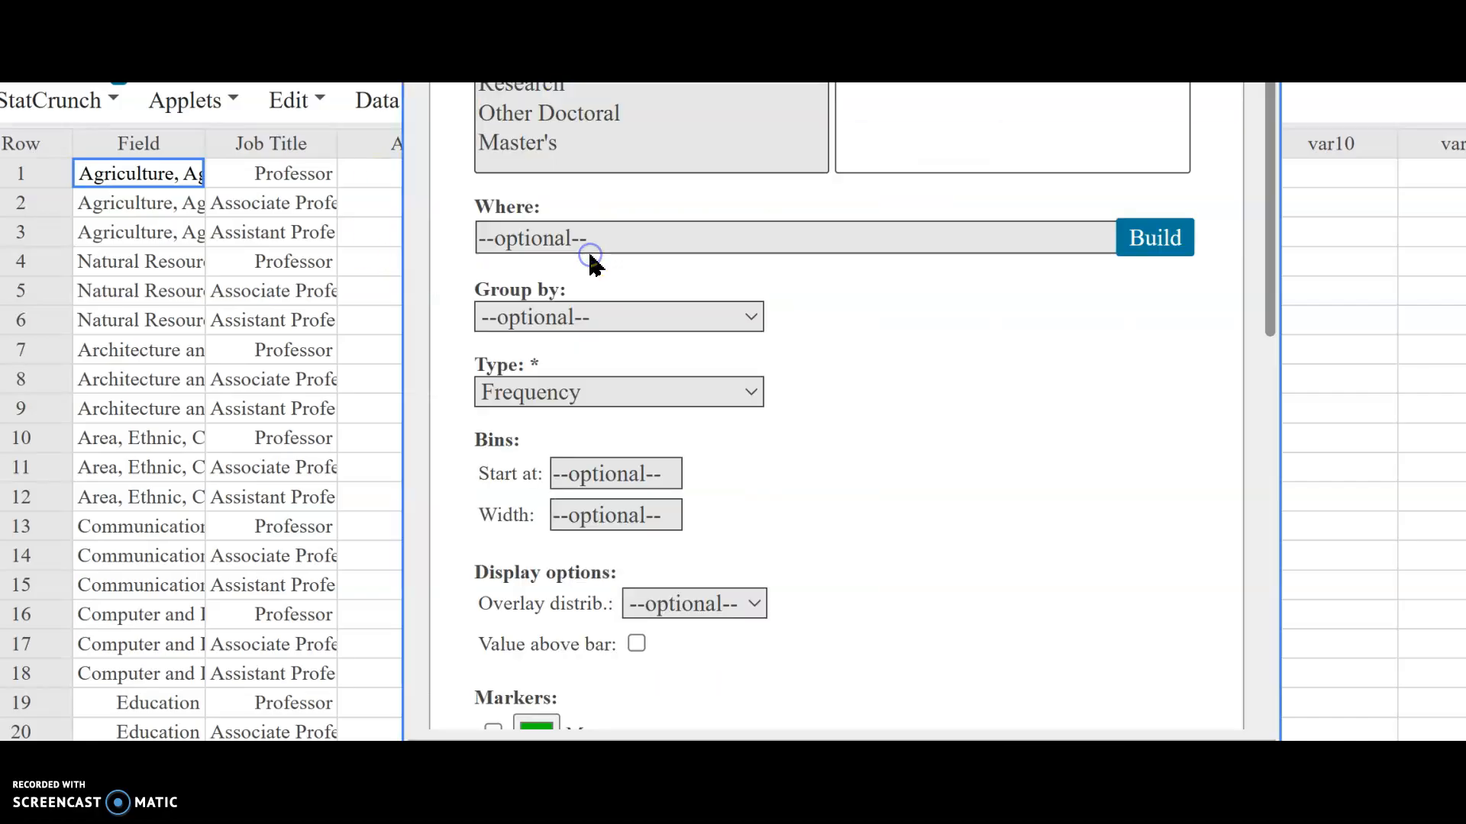
{"action": "left_click", "coordinate": [607, 90]}
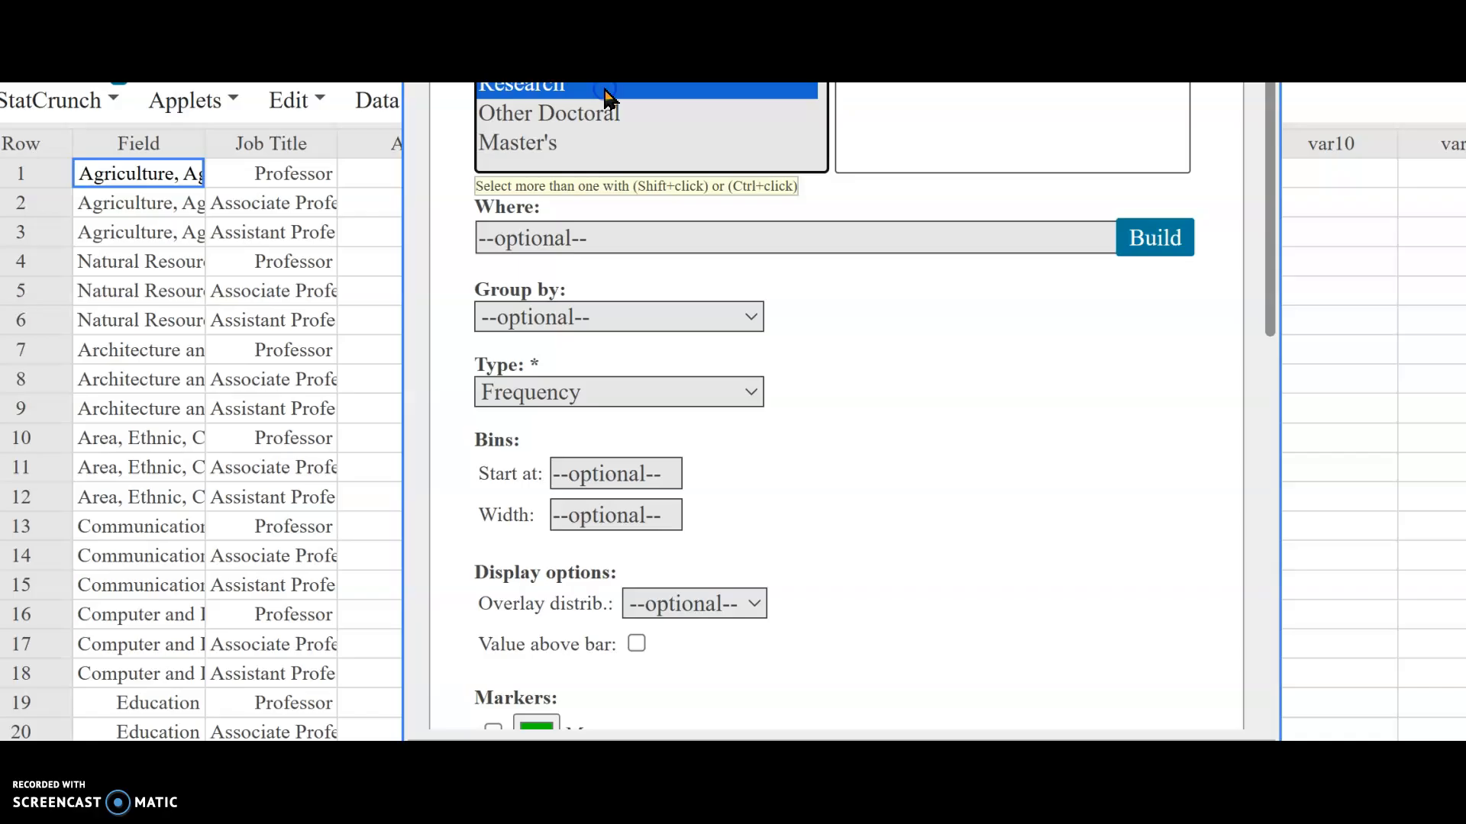
{"action": "left_click", "coordinate": [592, 158]}
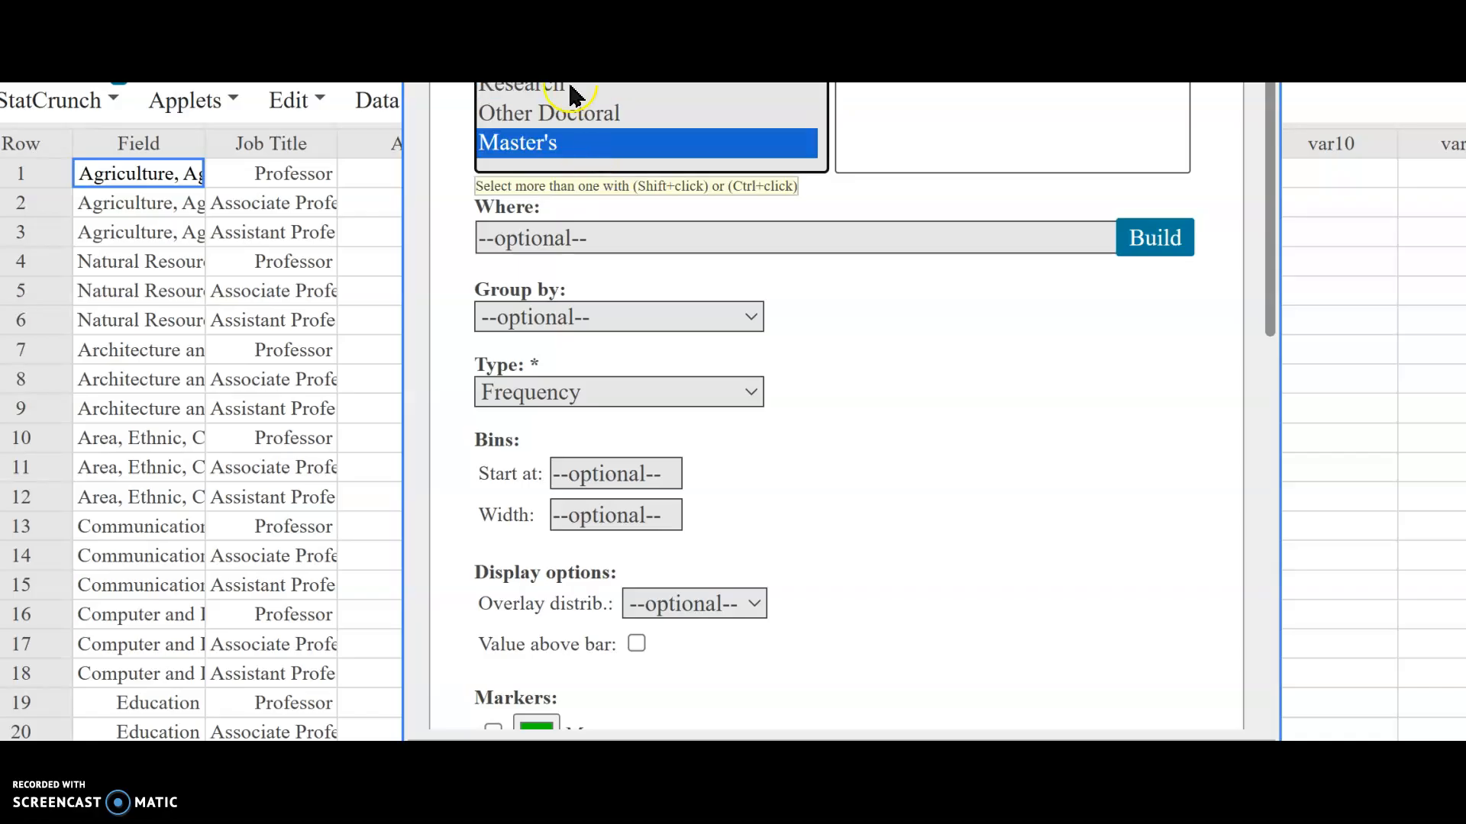
{"action": "left_click", "coordinate": [569, 87]}
{"action": "left_click", "coordinate": [563, 147], "text": "shift"}
{"action": "left_click", "coordinate": [932, 500]}
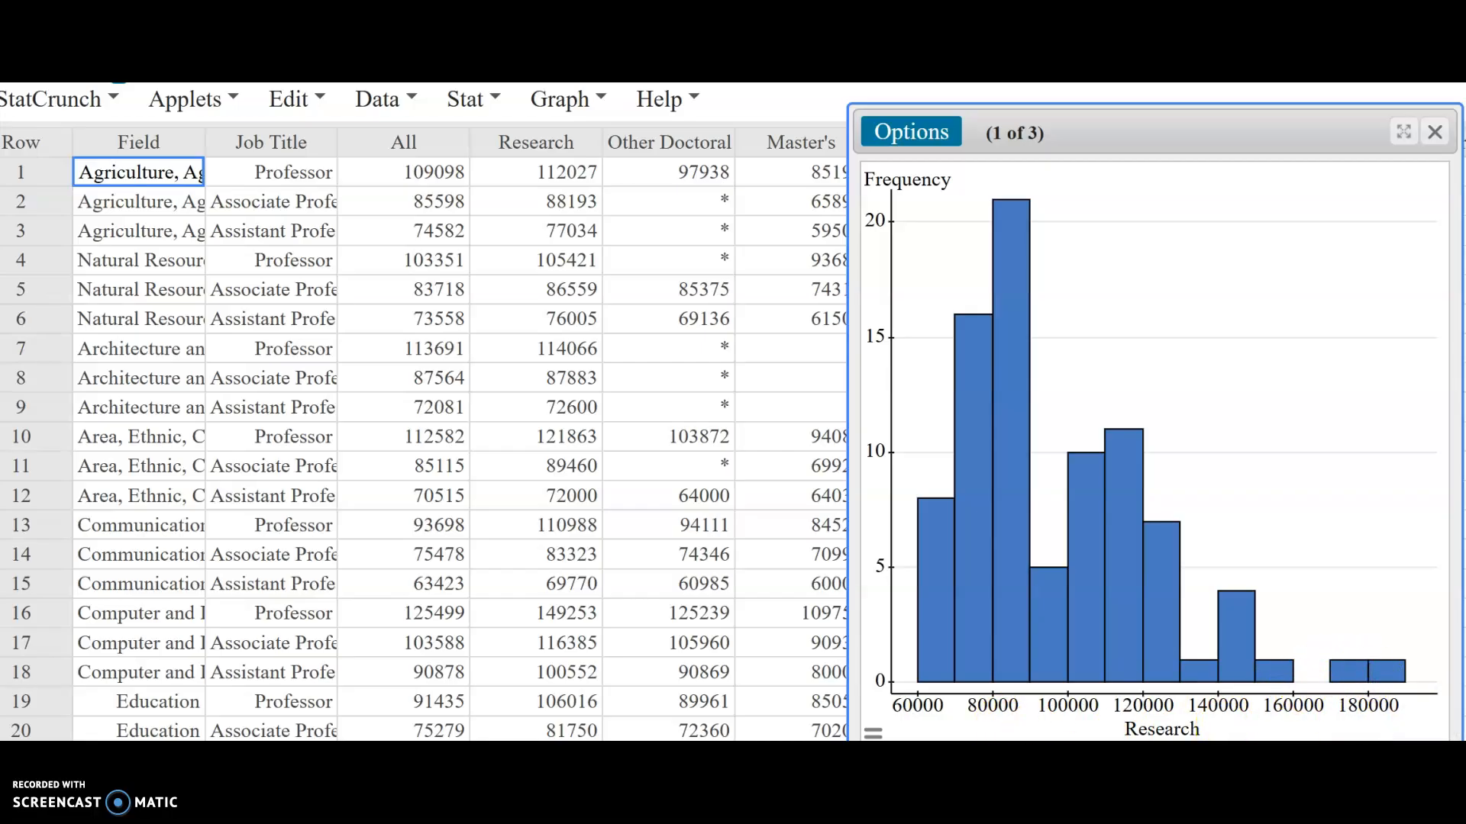
Step: Page through the three histograms, then close the graph window
{"action": "left_click", "coordinate": [1433, 756]}
{"action": "left_click", "coordinate": [1434, 755]}
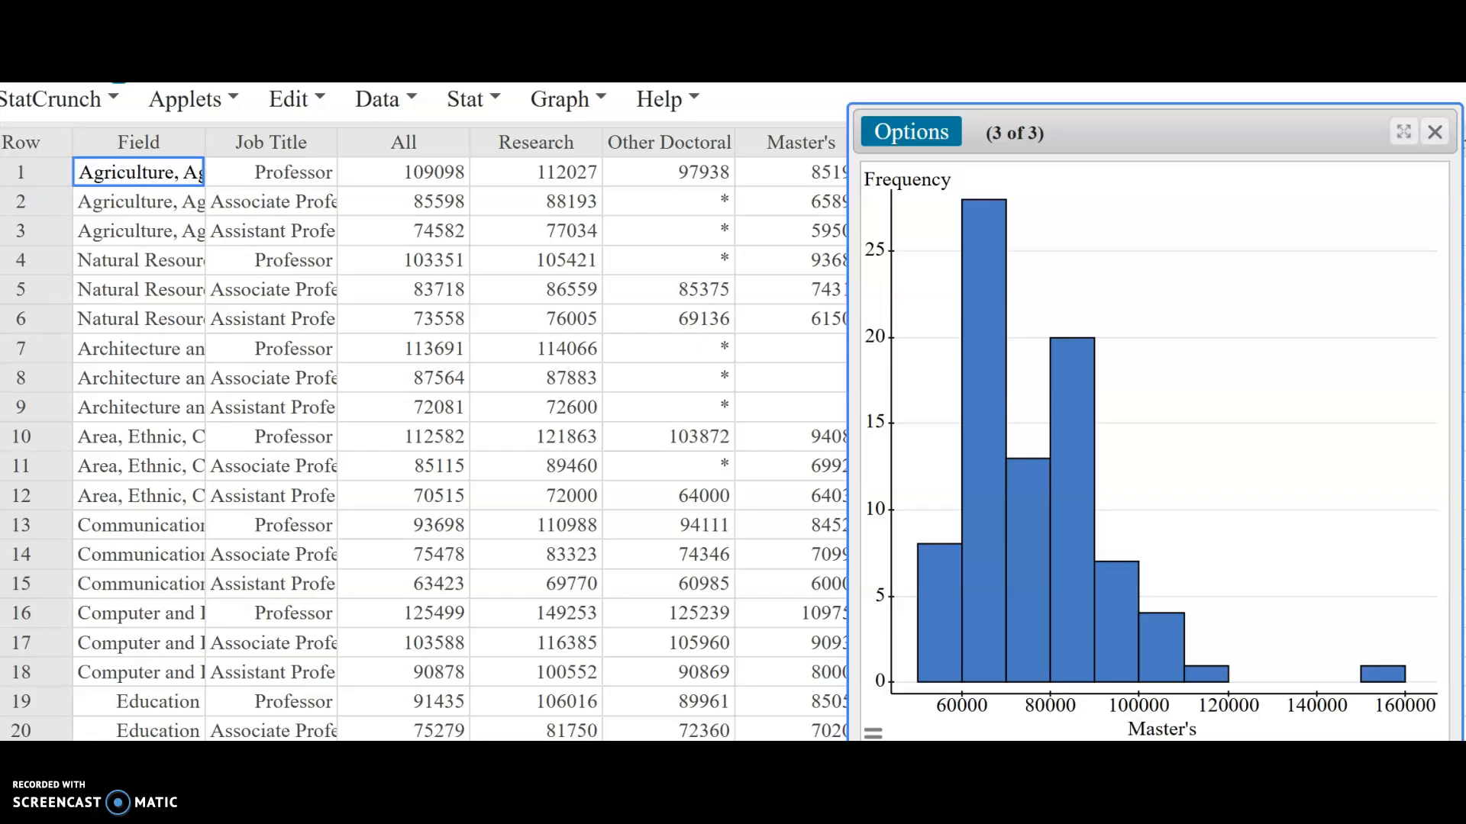
{"action": "mouse_move", "coordinate": [994, 324]}
{"action": "left_click", "coordinate": [1435, 132]}
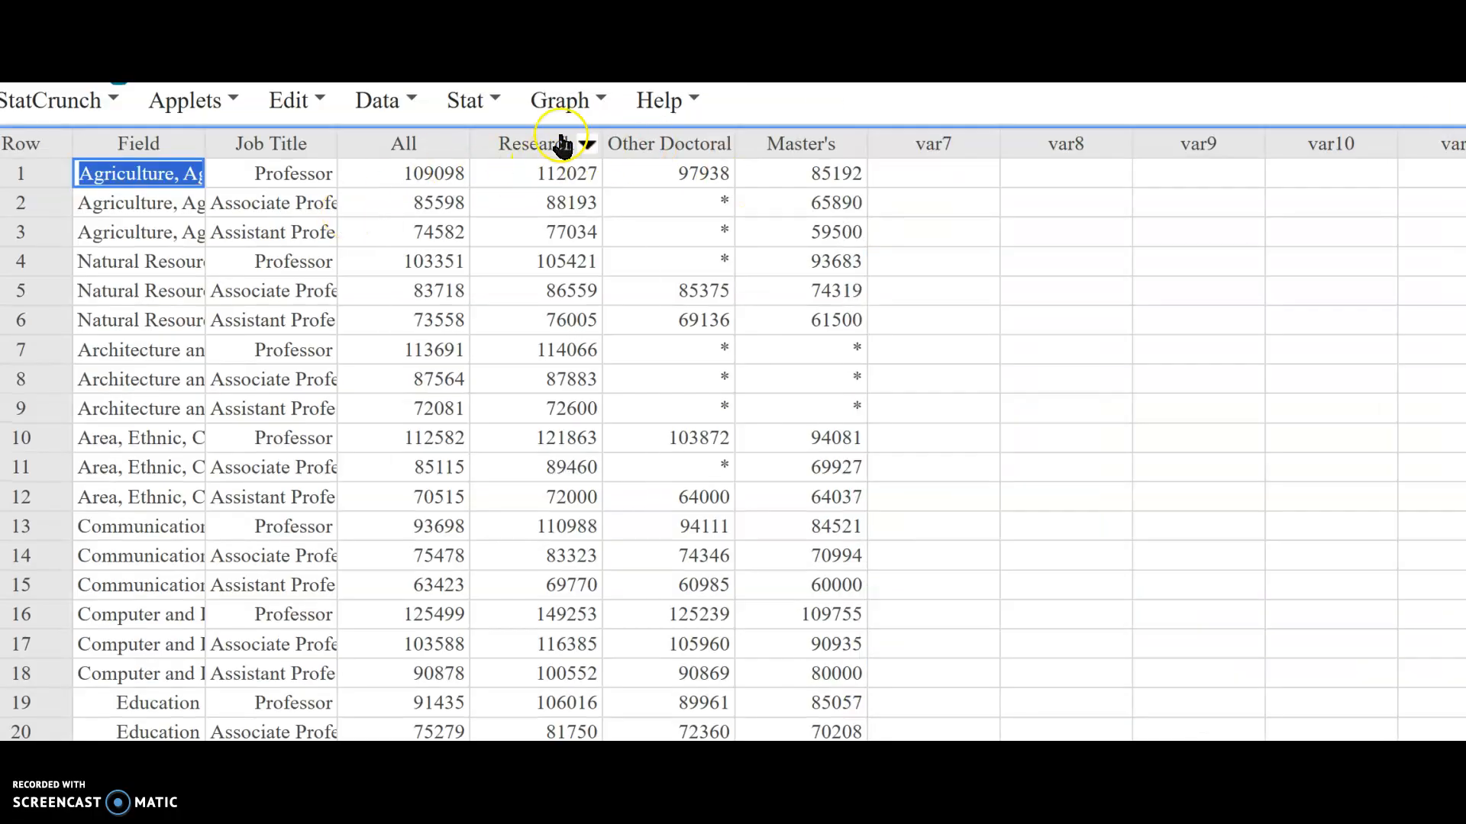
Step: Run a one-way ANOVA on the Research, Other Doctoral and Master's columns with Levene's test for homogeneity of variance
{"action": "left_click", "coordinate": [419, 103]}
{"action": "left_click", "coordinate": [533, 104]}
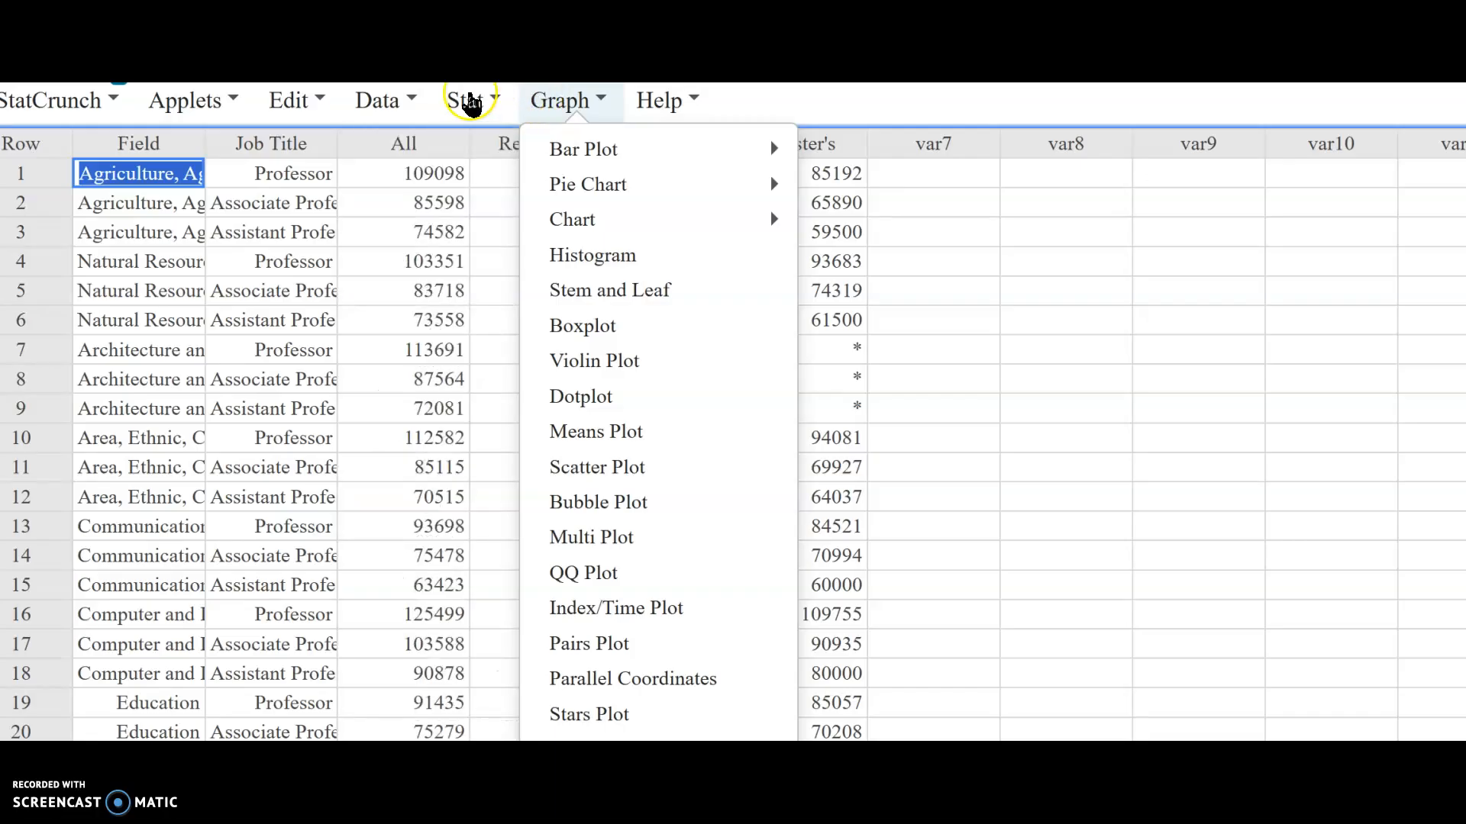
{"action": "left_click", "coordinate": [469, 103]}
{"action": "mouse_move", "coordinate": [518, 430]}
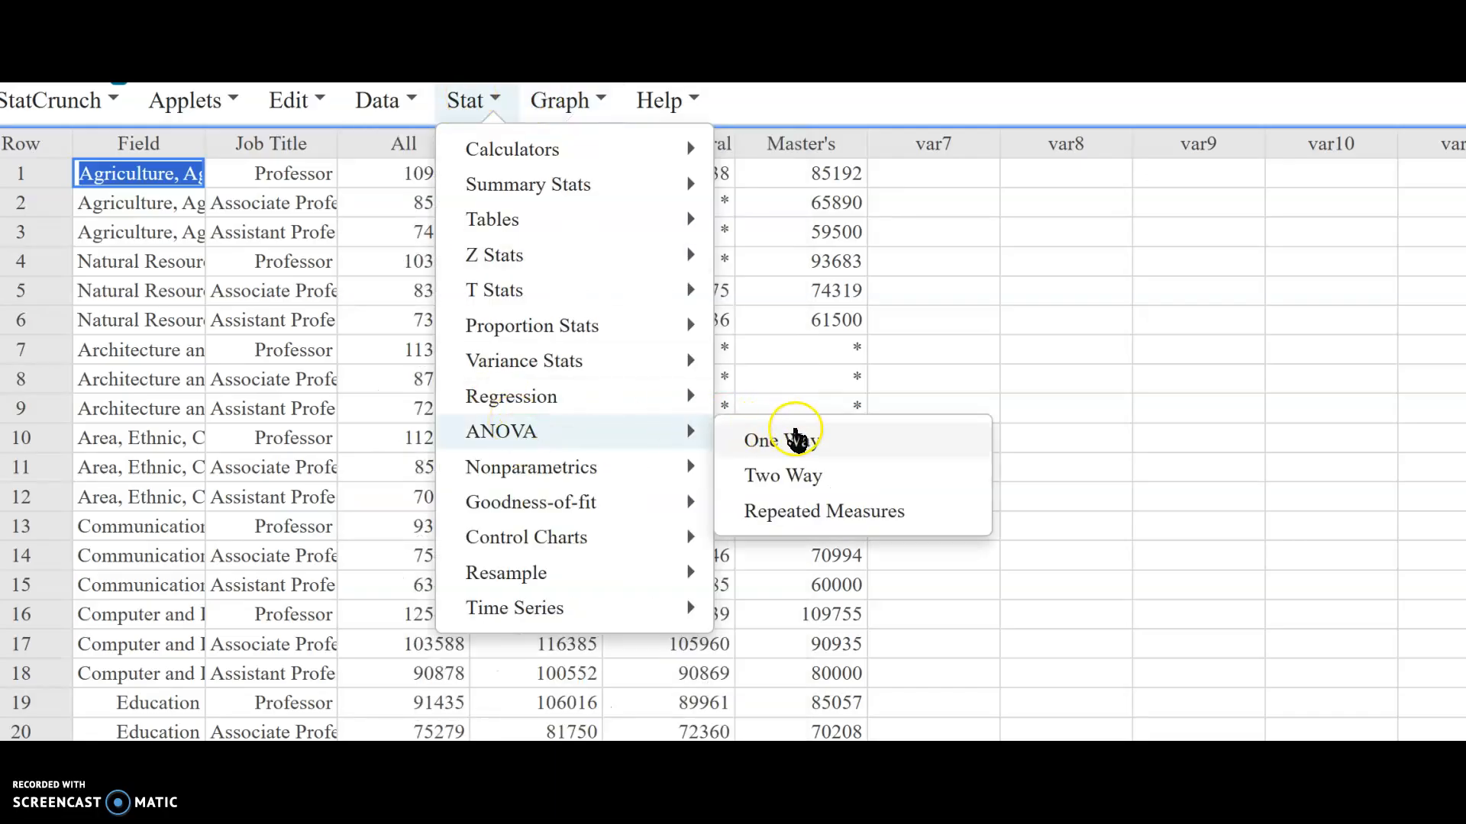
{"action": "left_click", "coordinate": [796, 435]}
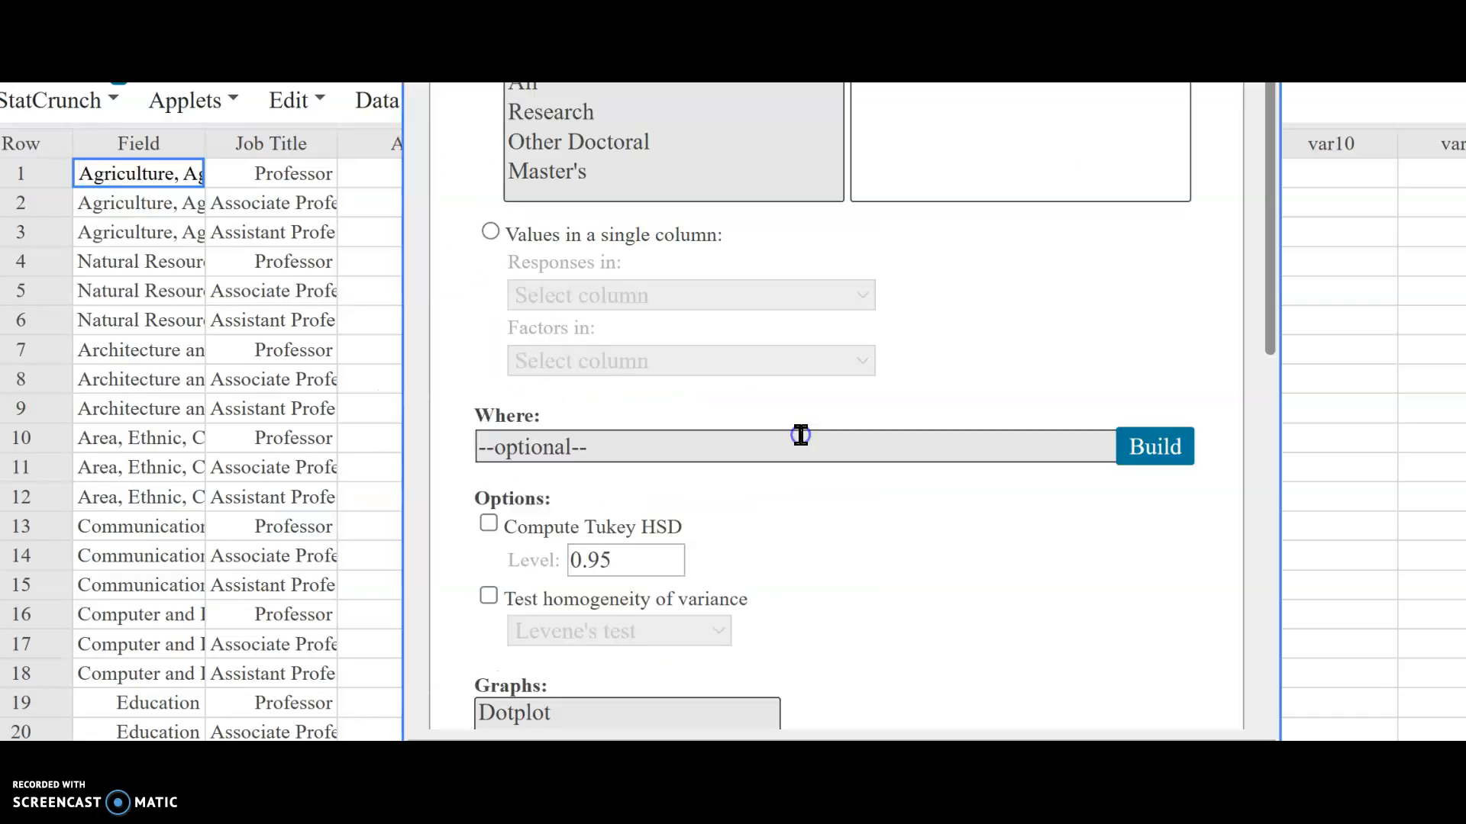
{"action": "left_click", "coordinate": [615, 115]}
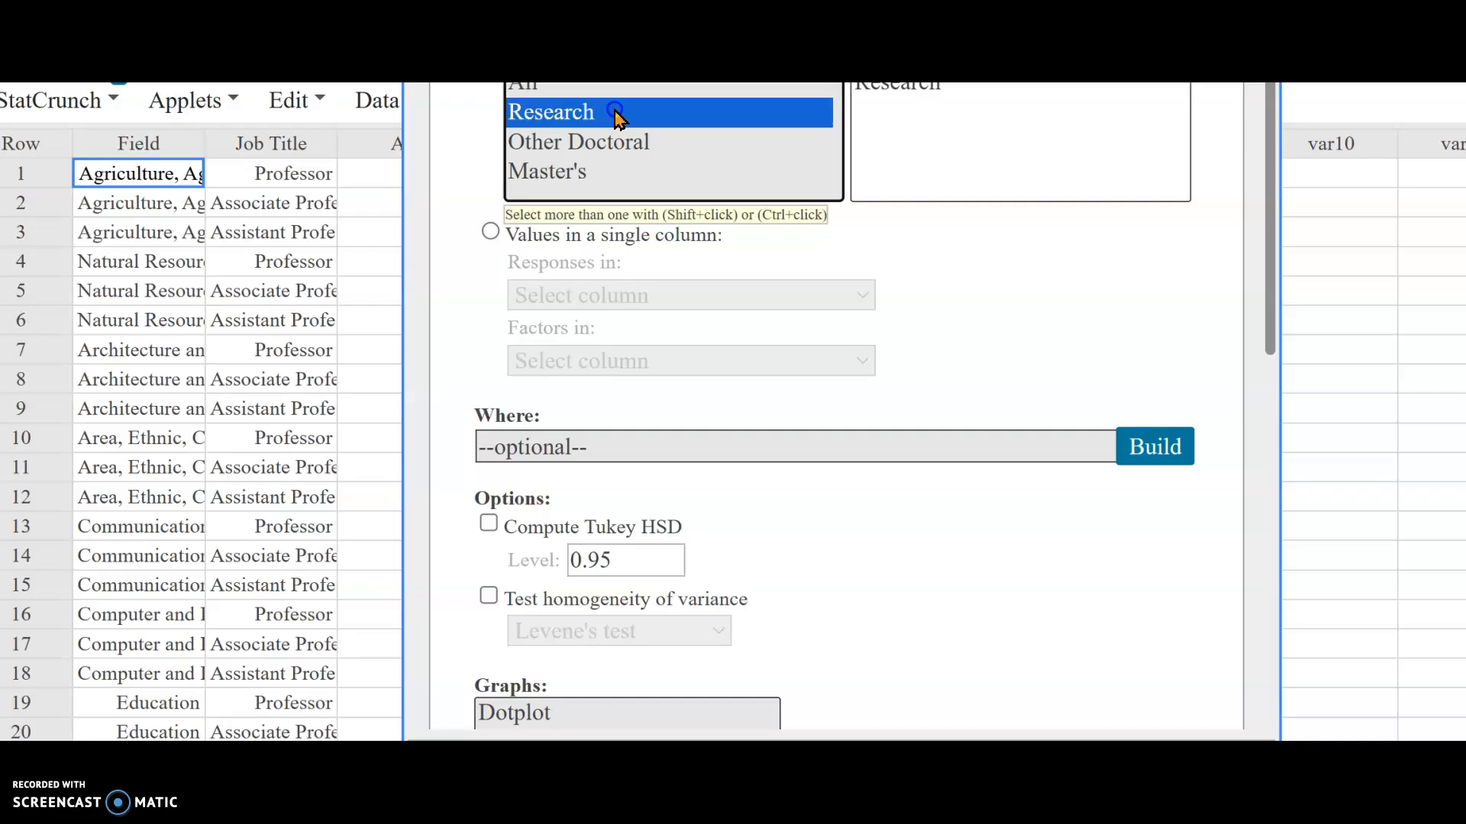
{"action": "left_click", "coordinate": [600, 181], "text": "shift"}
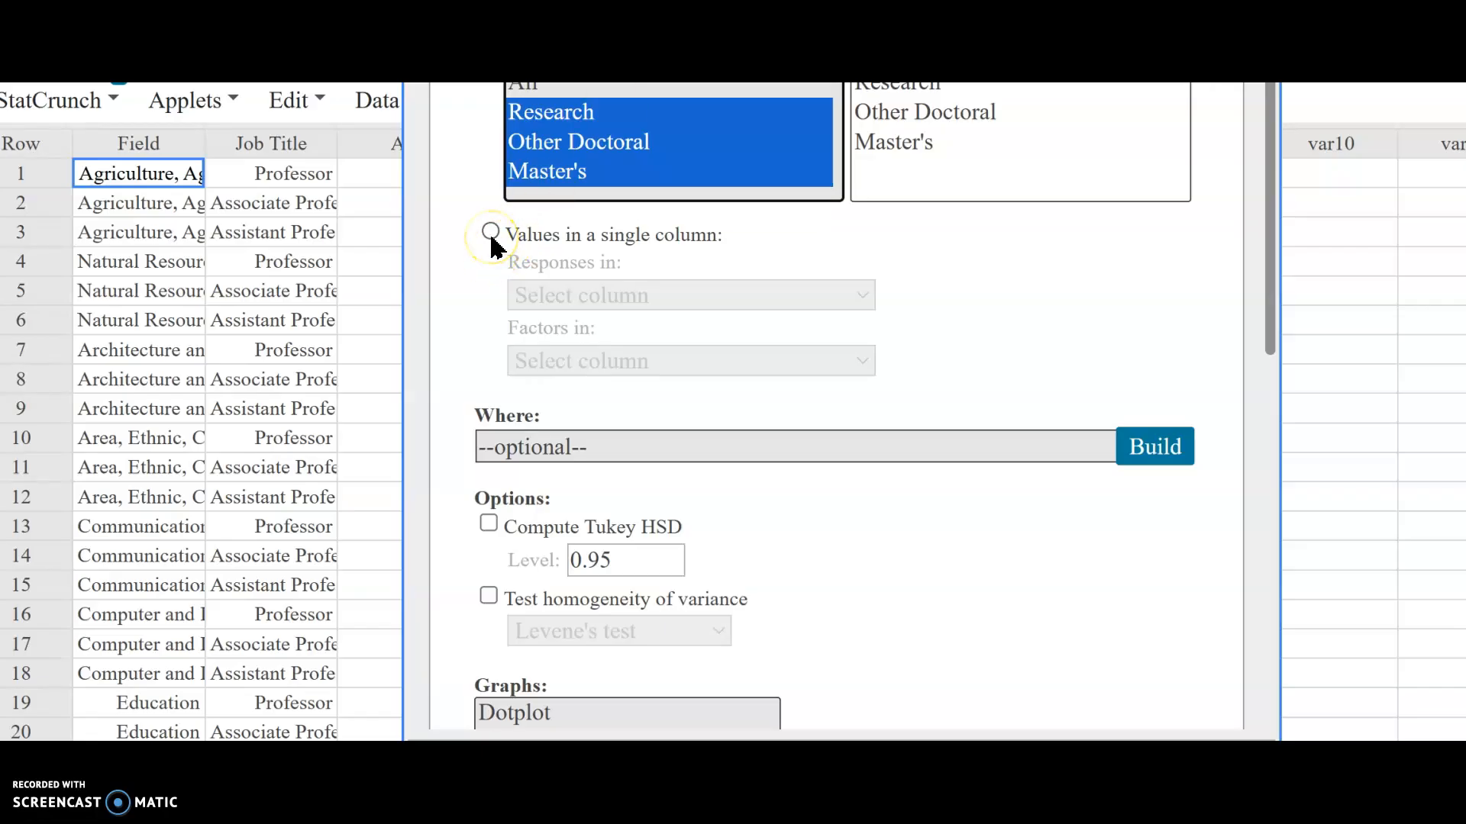
{"action": "scroll", "coordinate": [890, 490], "scroll_direction": "down", "scroll_amount": 1}
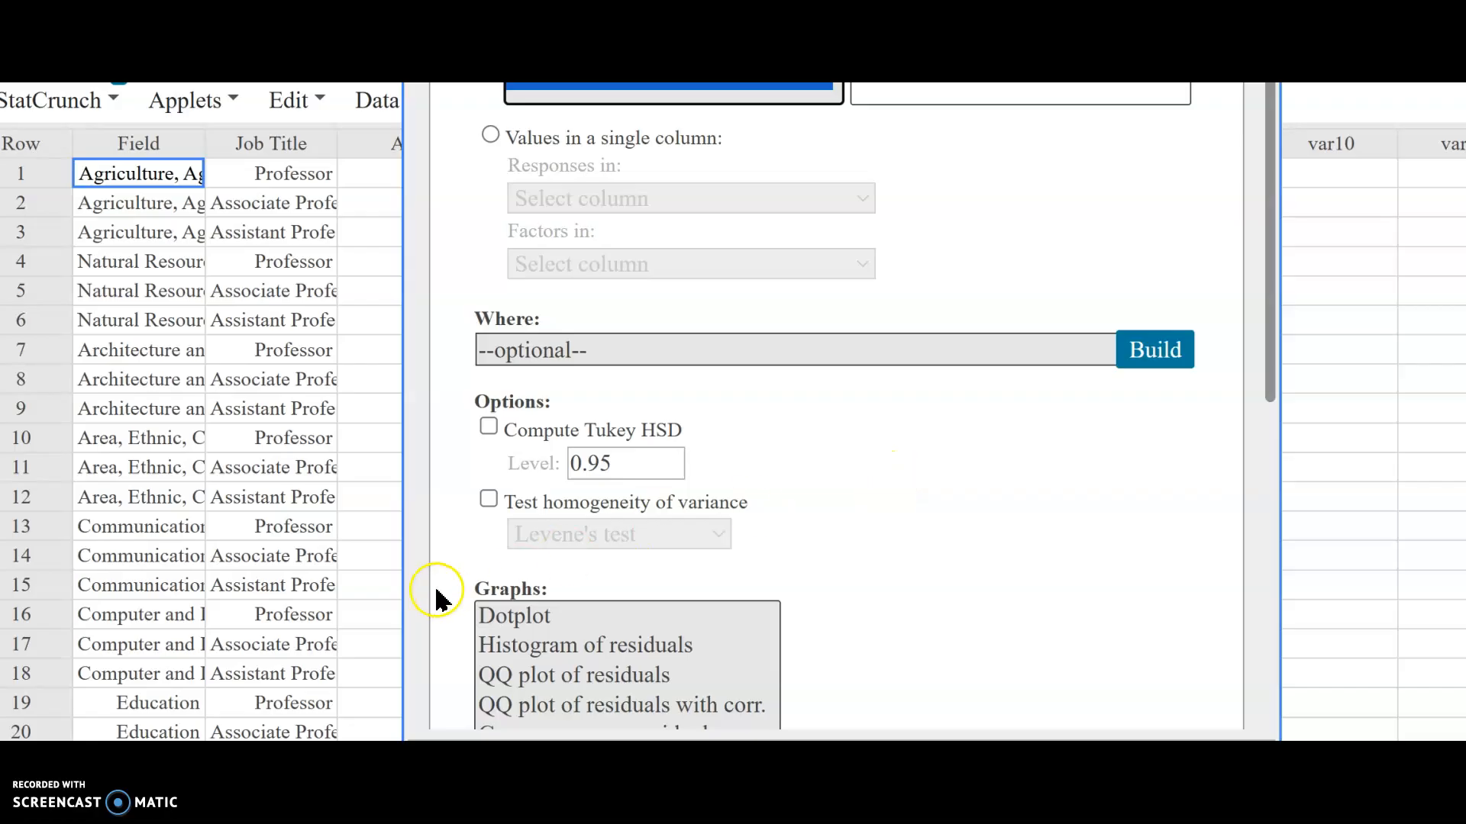
{"action": "left_click", "coordinate": [489, 500]}
{"action": "scroll", "coordinate": [960, 514], "scroll_direction": "down", "scroll_amount": 1}
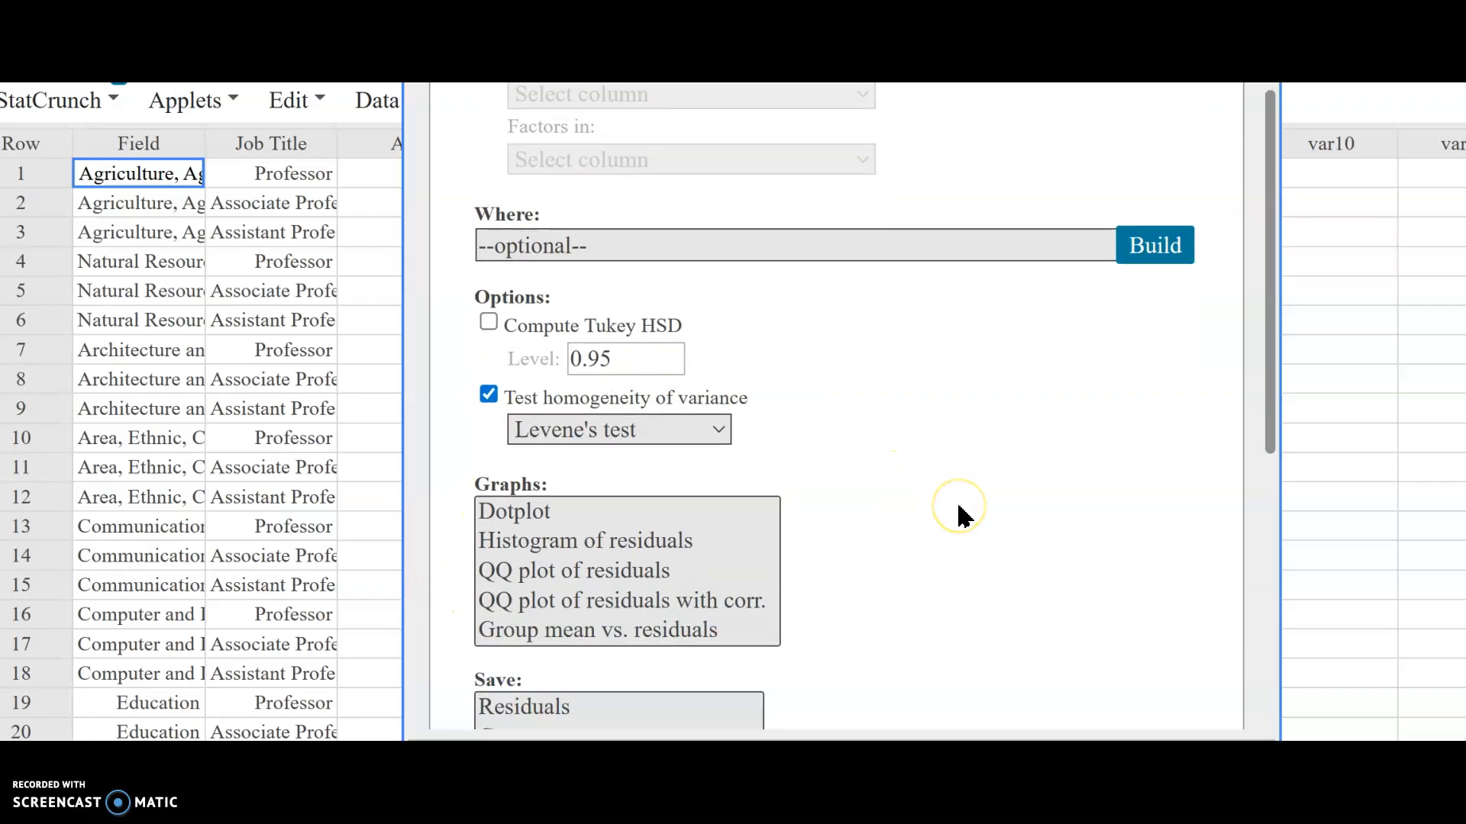
{"action": "scroll", "coordinate": [961, 514], "scroll_direction": "down", "scroll_amount": 1}
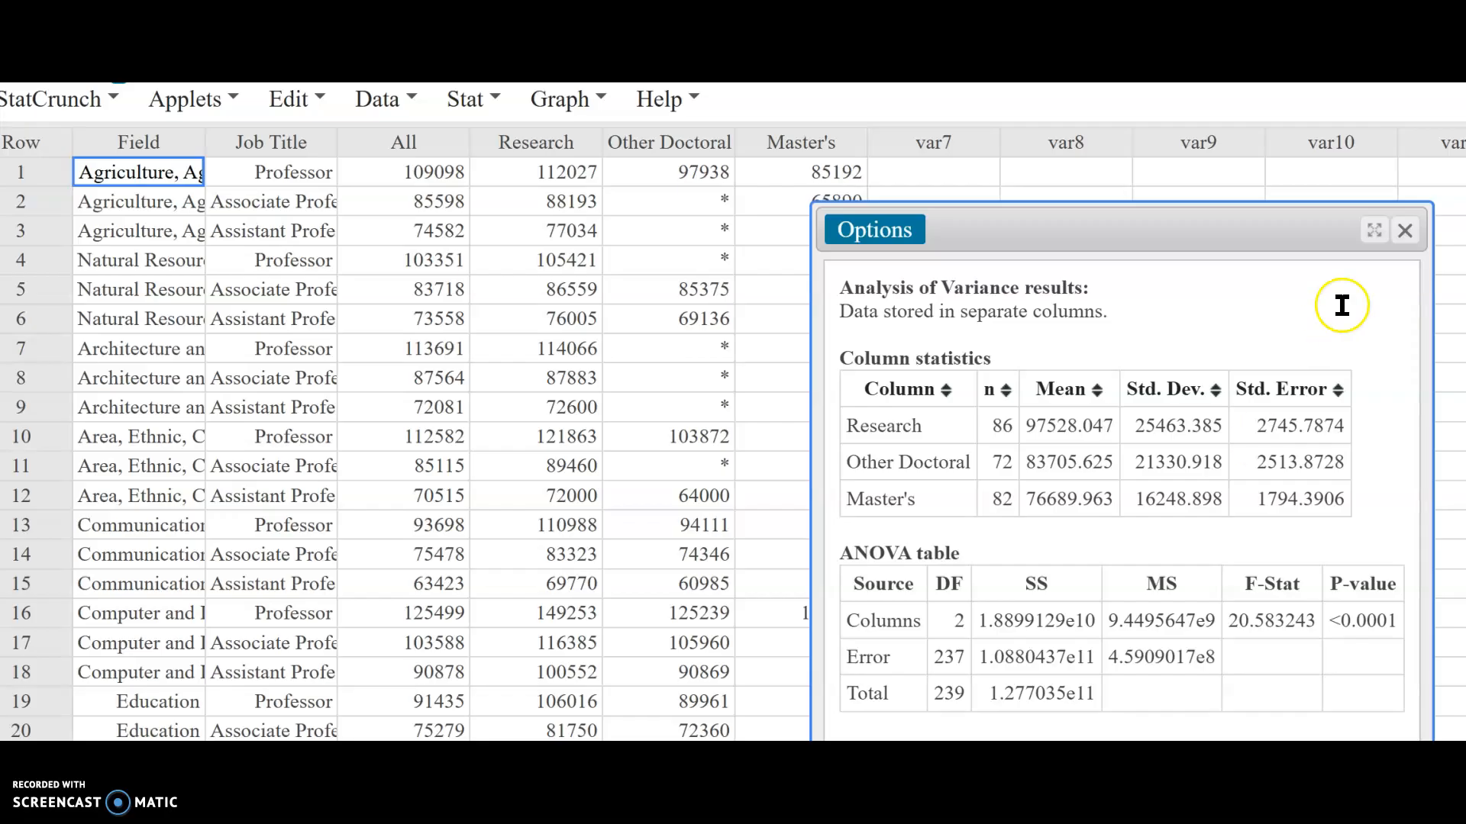
{"action": "left_click_drag", "start_coordinate": [1292, 226], "coordinate": [1137, 122]}
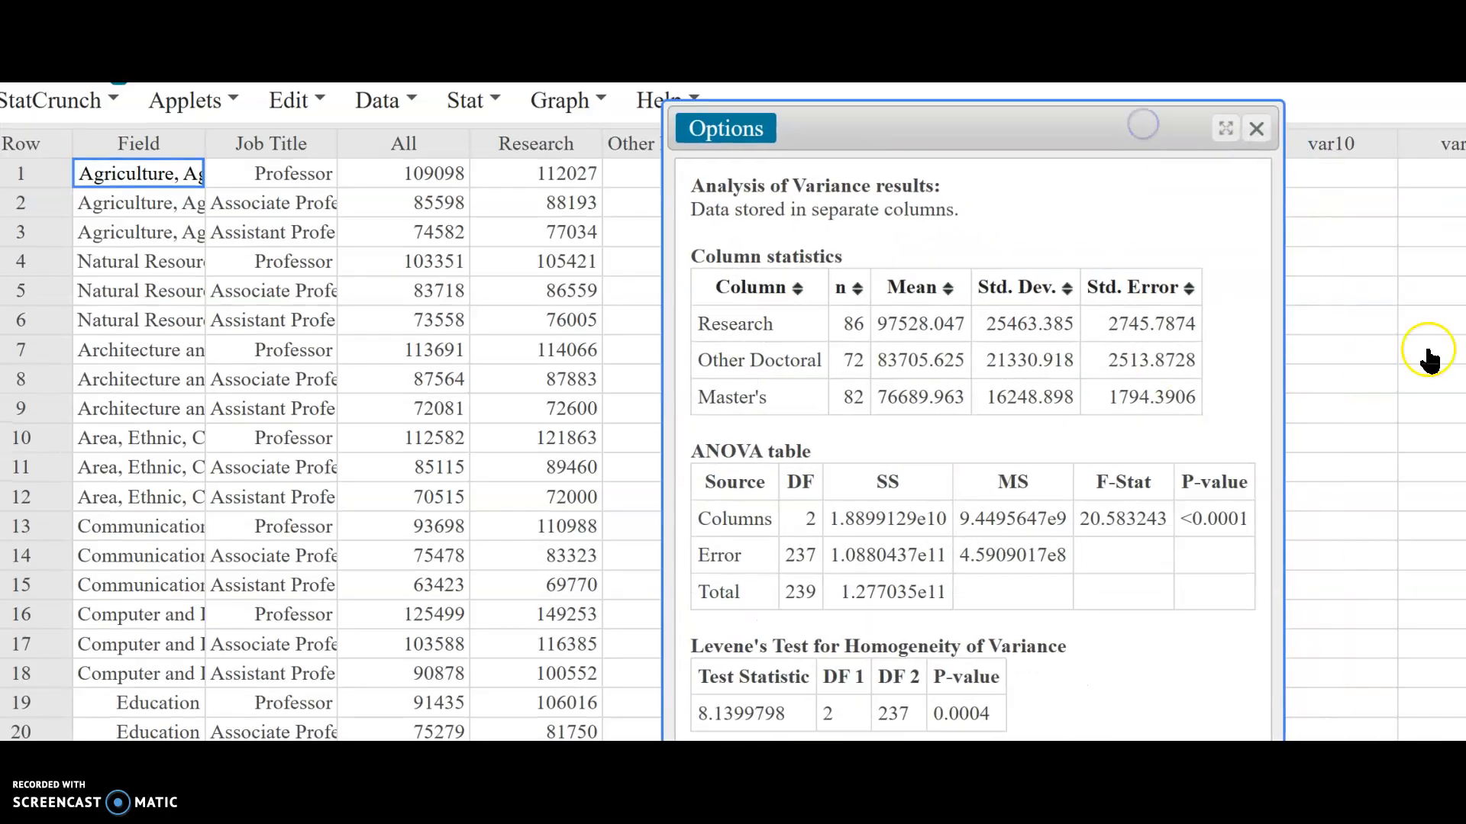